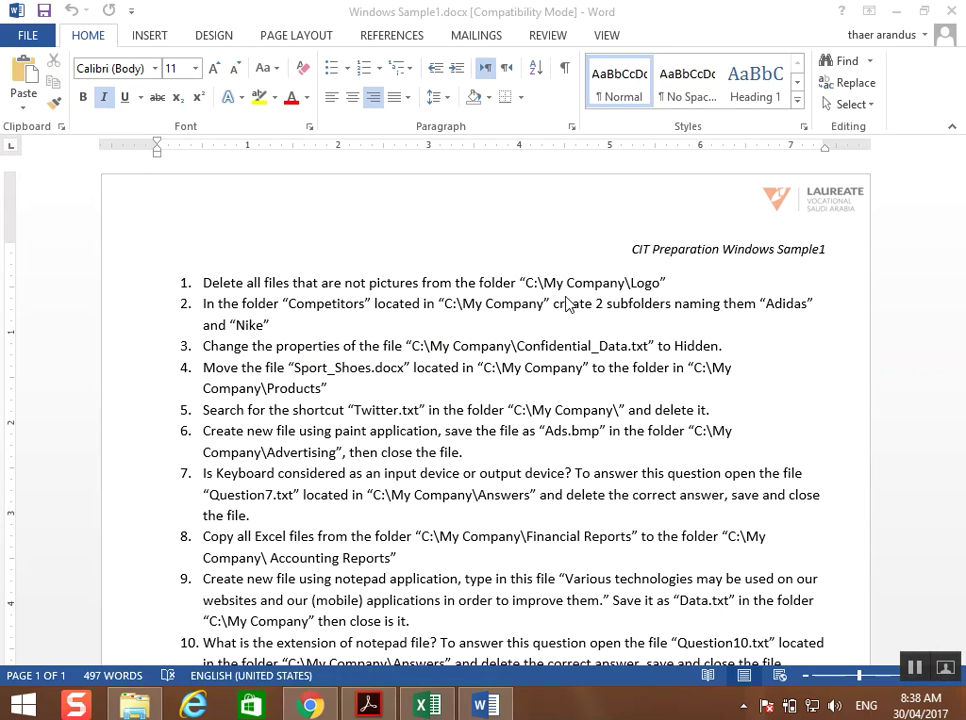
Switch to File Explorer and open the My Company folder inside Windows Sample 1.
click(138, 705)
click(318, 180)
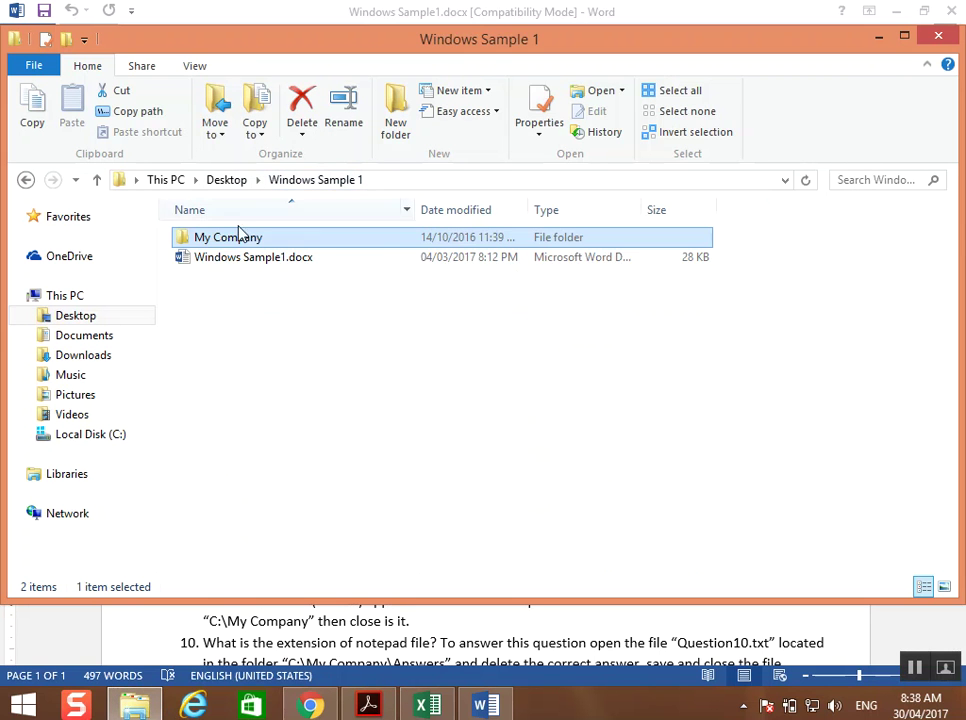
double_click(233, 240)
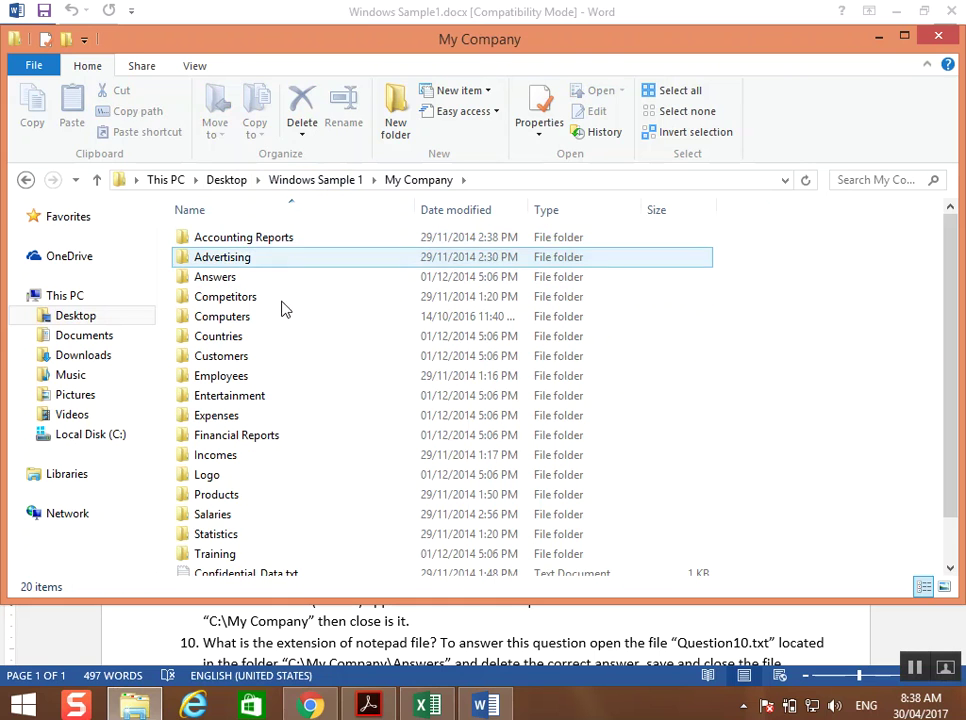
Check the first task in the Word document, then open the Logo folder in File Explorer.
click(365, 676)
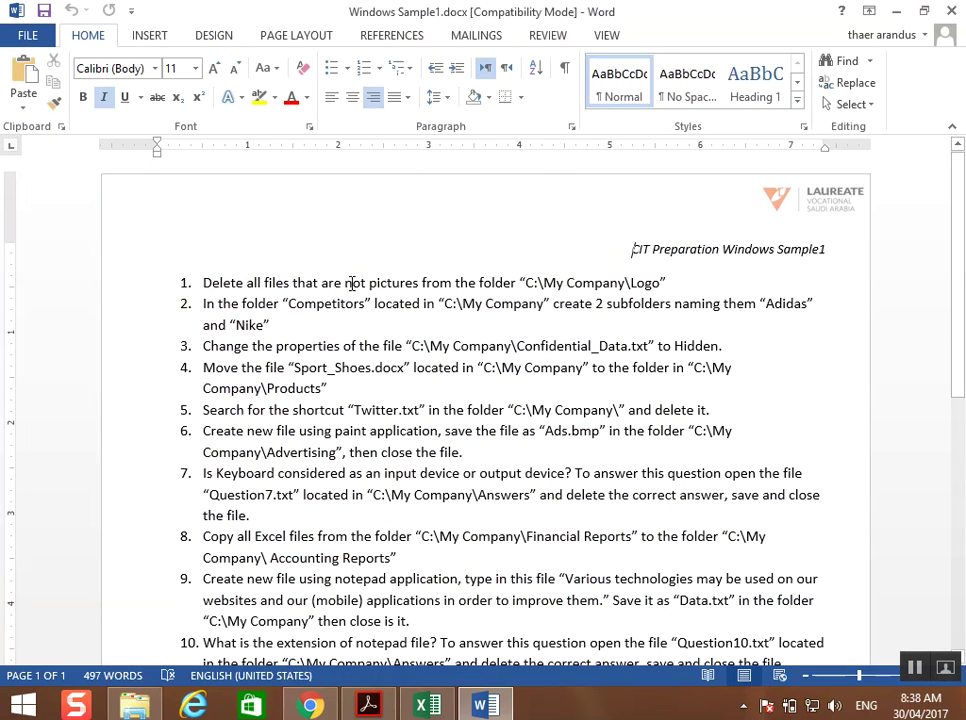
drag(344, 285, 420, 285)
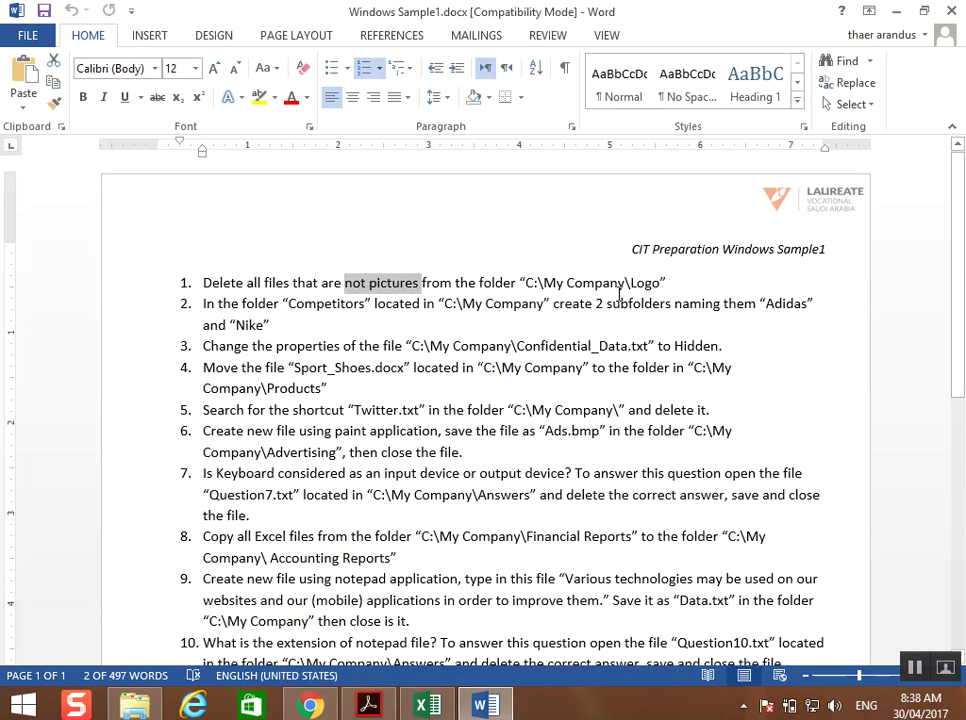
click(135, 705)
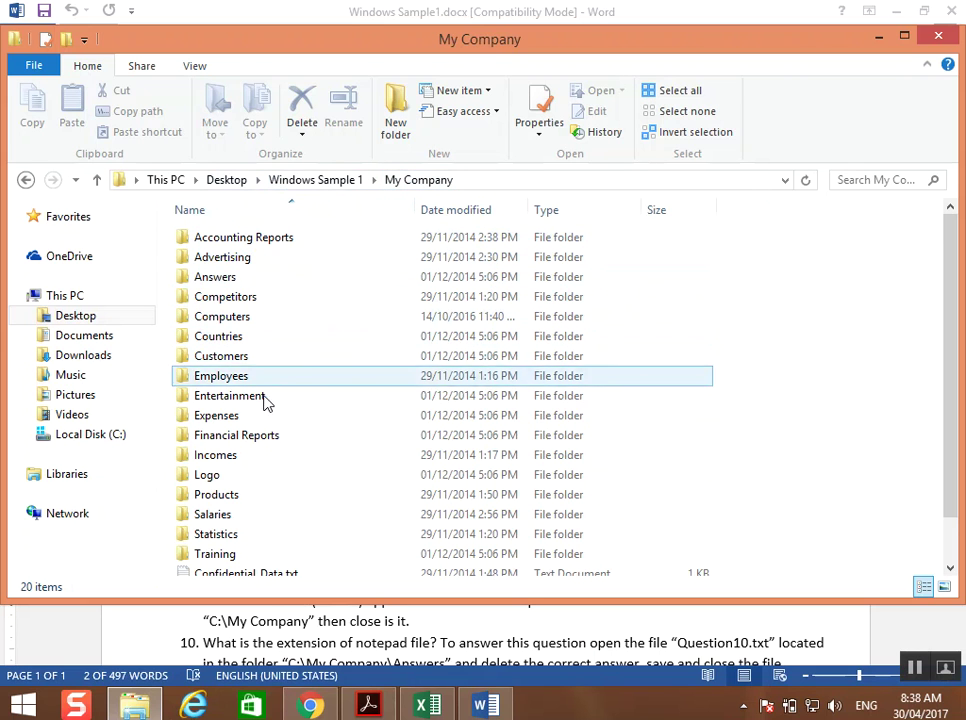
click(243, 478)
double_click(243, 478)
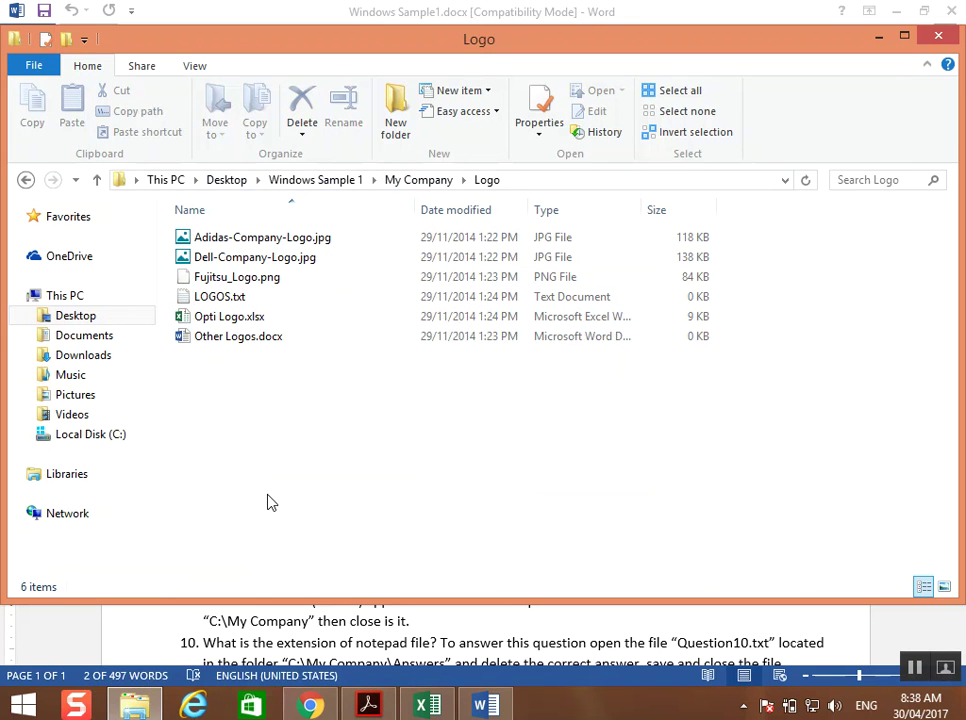
Show the Logo folder's files as large thumbnails and delete LOGOS.txt, Opti Logo.xlsx and Other Logos.docx.
click(943, 590)
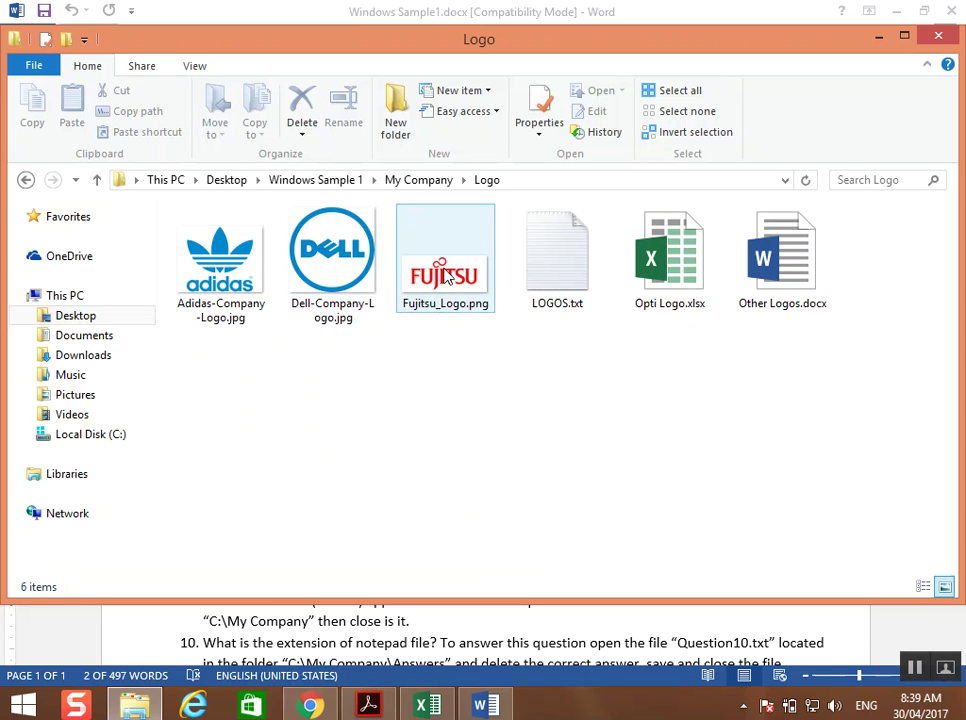
drag(841, 333, 556, 274)
right_click(567, 270)
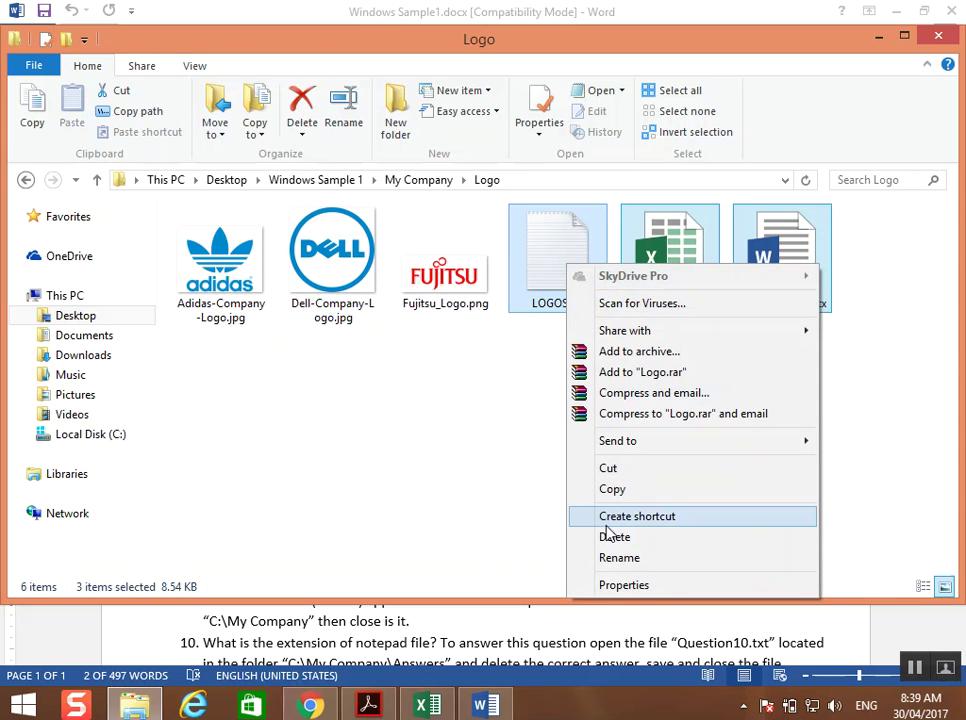
click(608, 537)
click(556, 368)
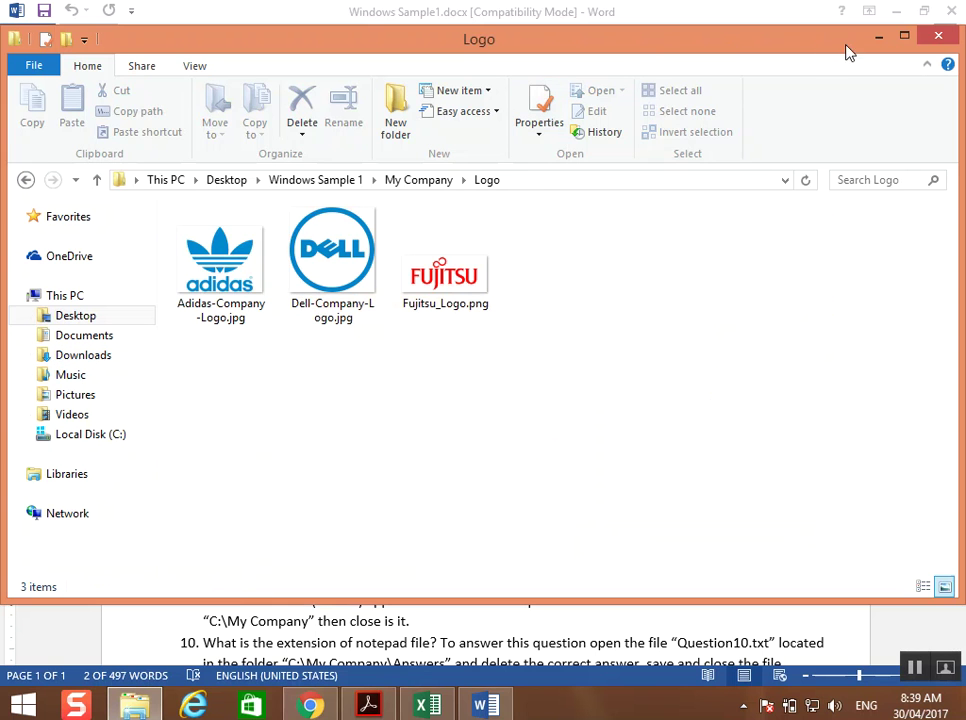
Check the second task in the Word document, then open the Competitors folder within My Company in File Explorer.
click(485, 706)
click(318, 367)
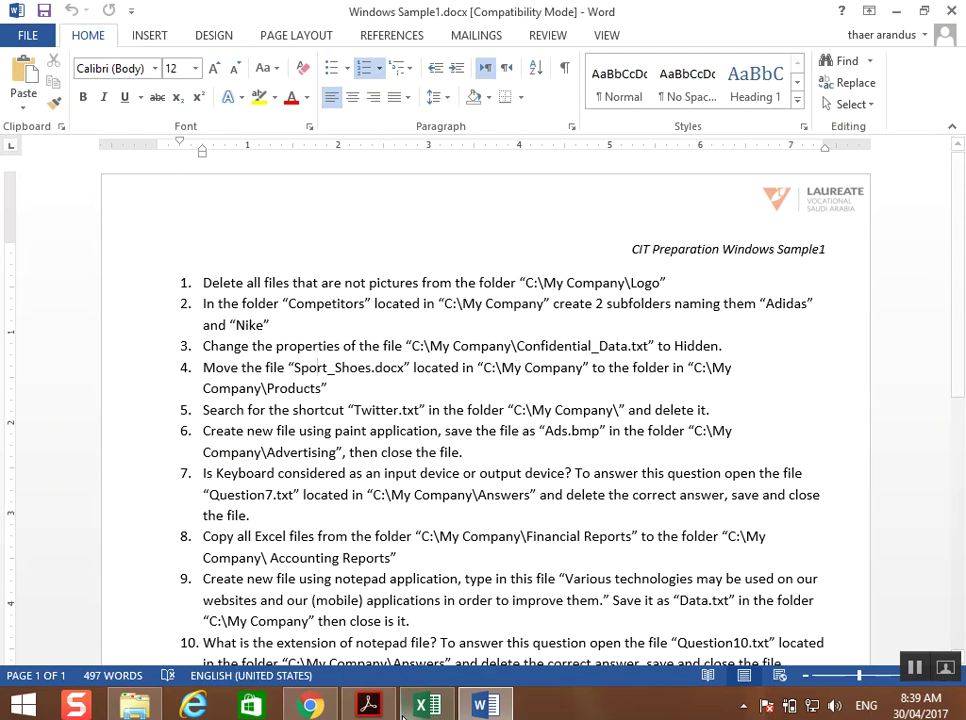
click(135, 706)
click(418, 180)
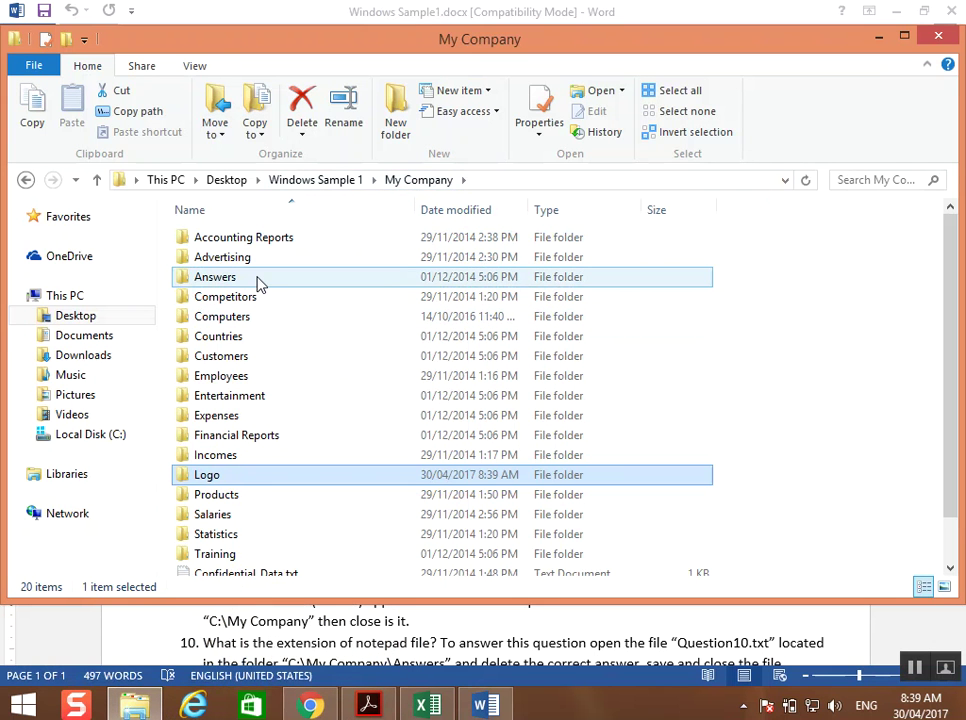
click(249, 305)
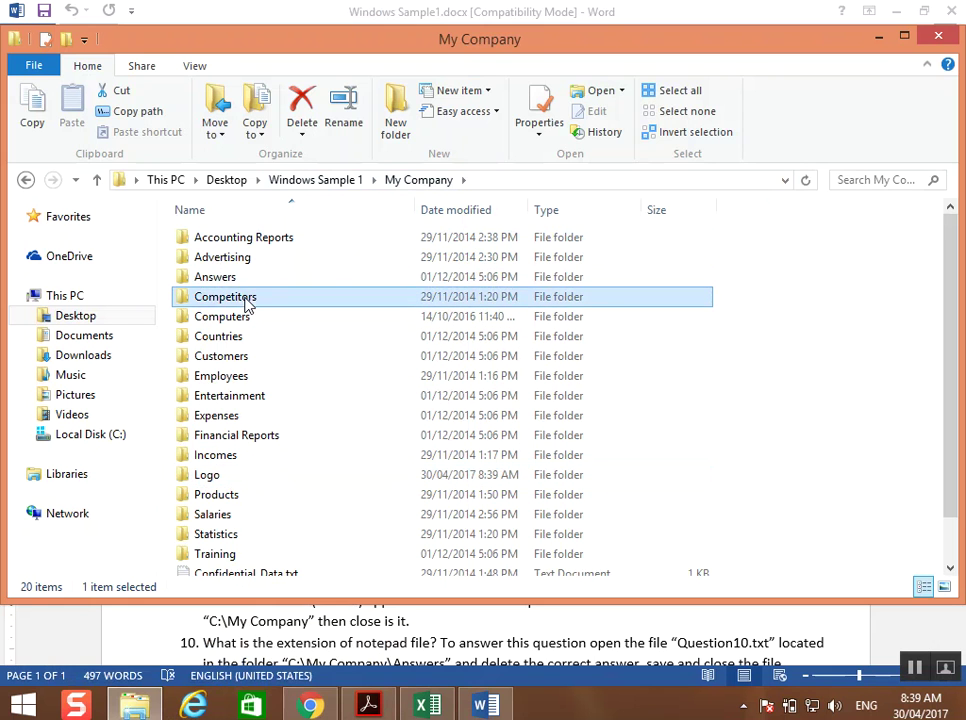
double_click(243, 300)
Create a subfolder named Adidas in the Competitors folder.
right_click(275, 308)
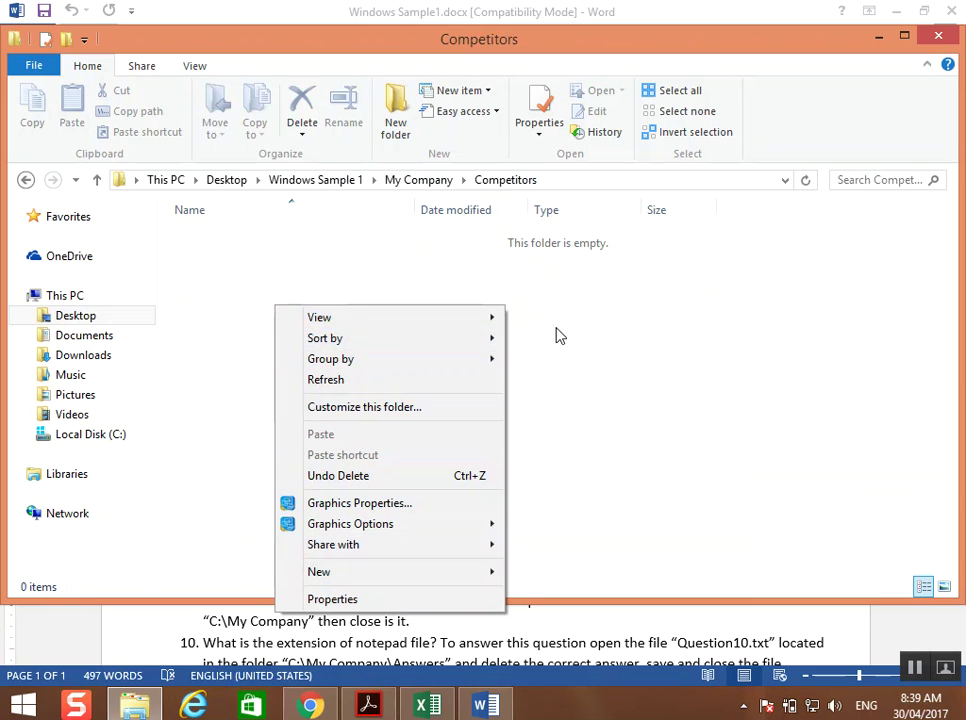
click(394, 122)
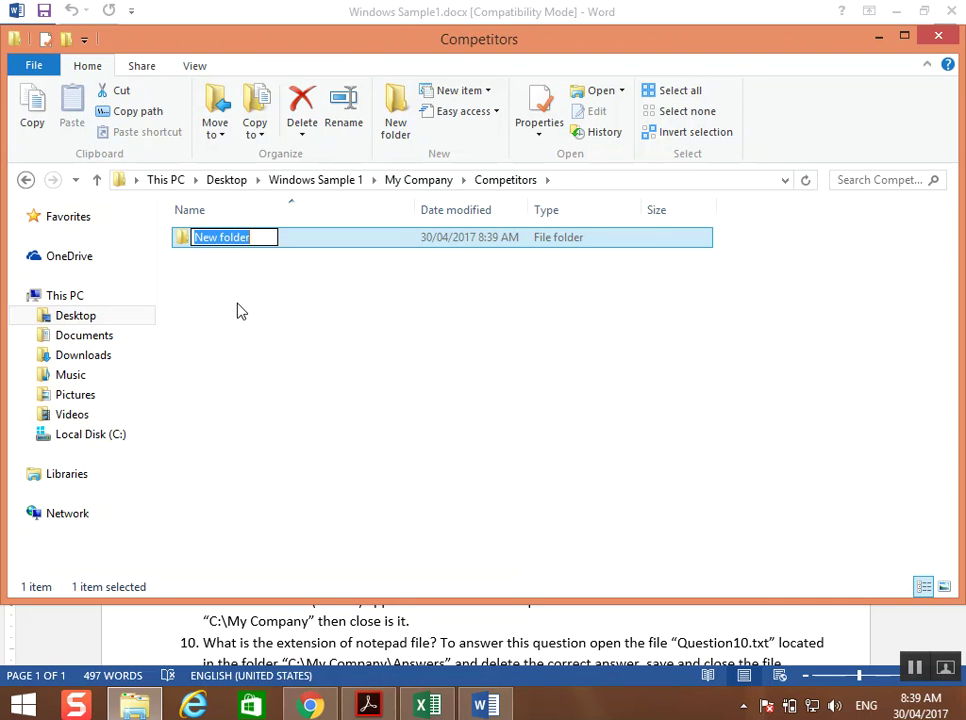
text(Ad)
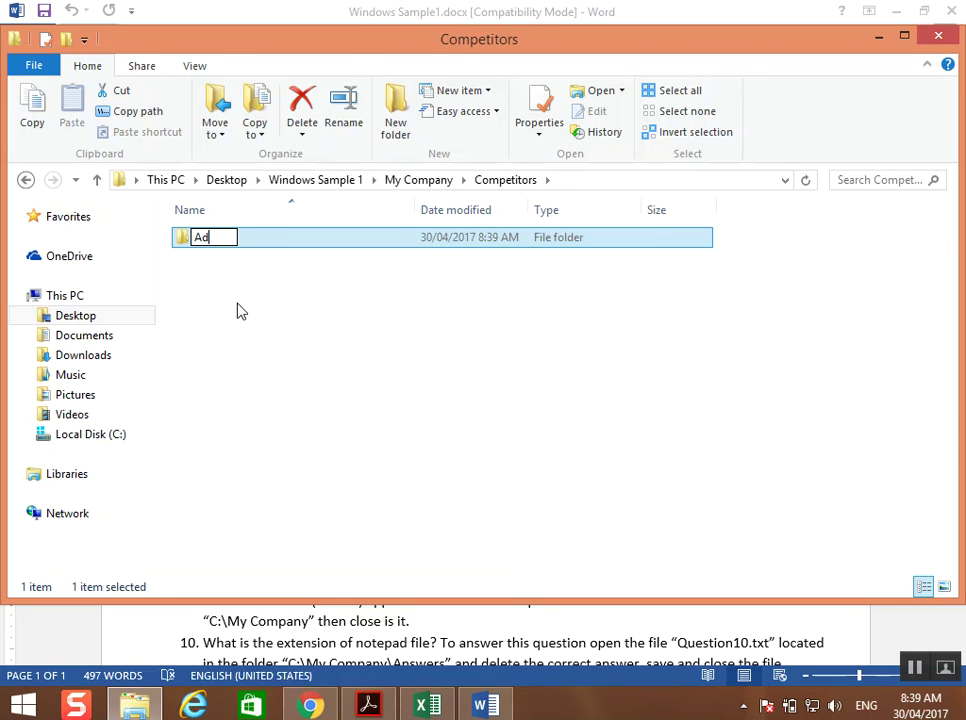
text(idas)
click(237, 311)
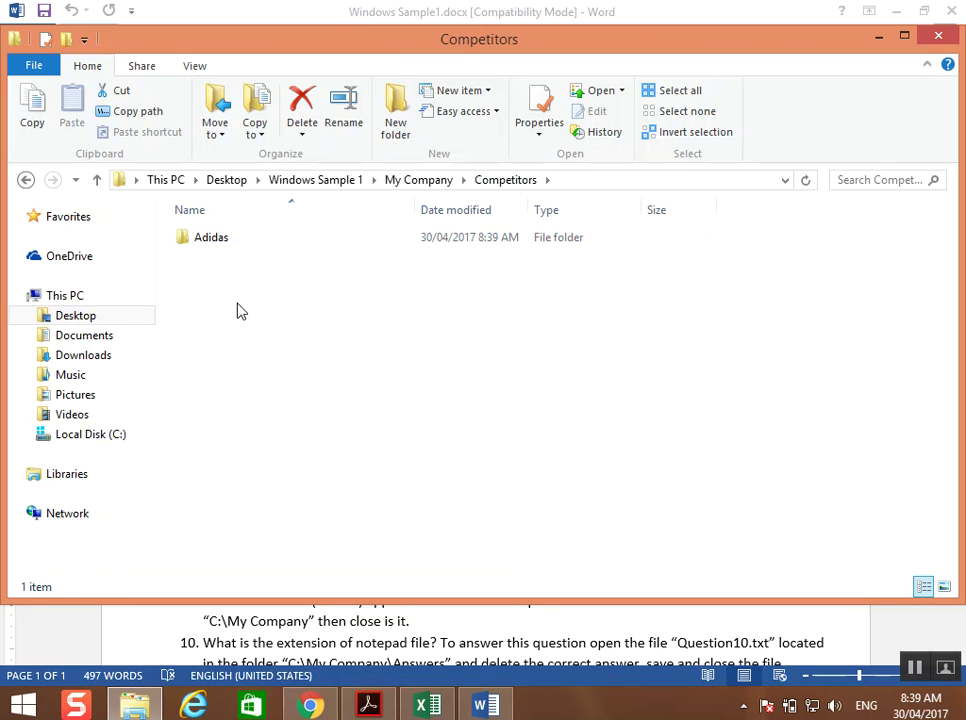
Create a second subfolder in Competitors and name it Nike.
click(396, 118)
text(Nike)
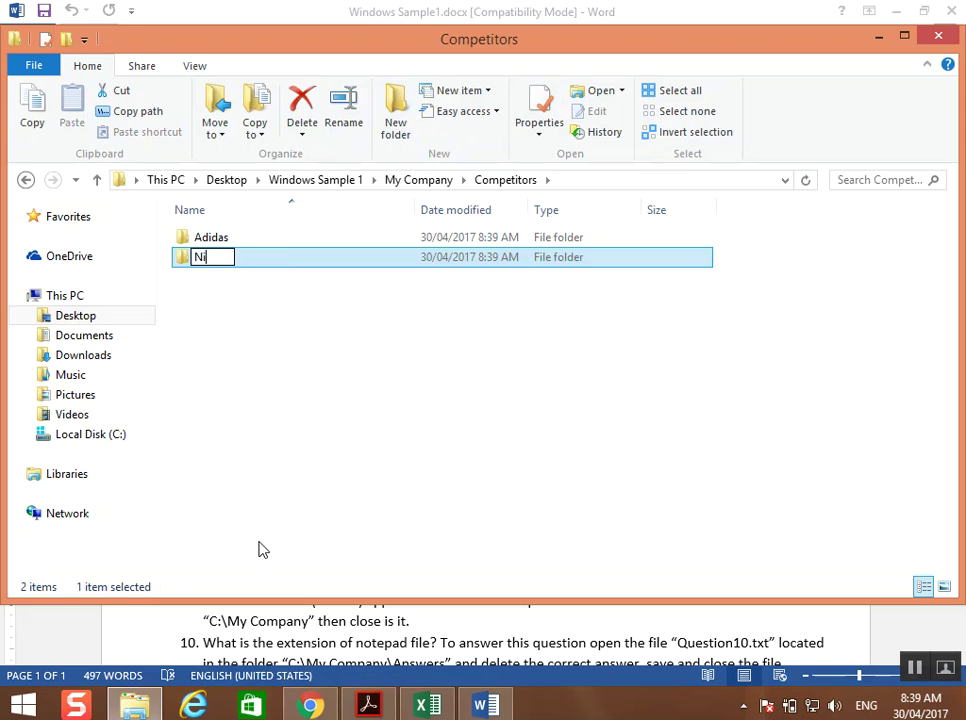
click(258, 549)
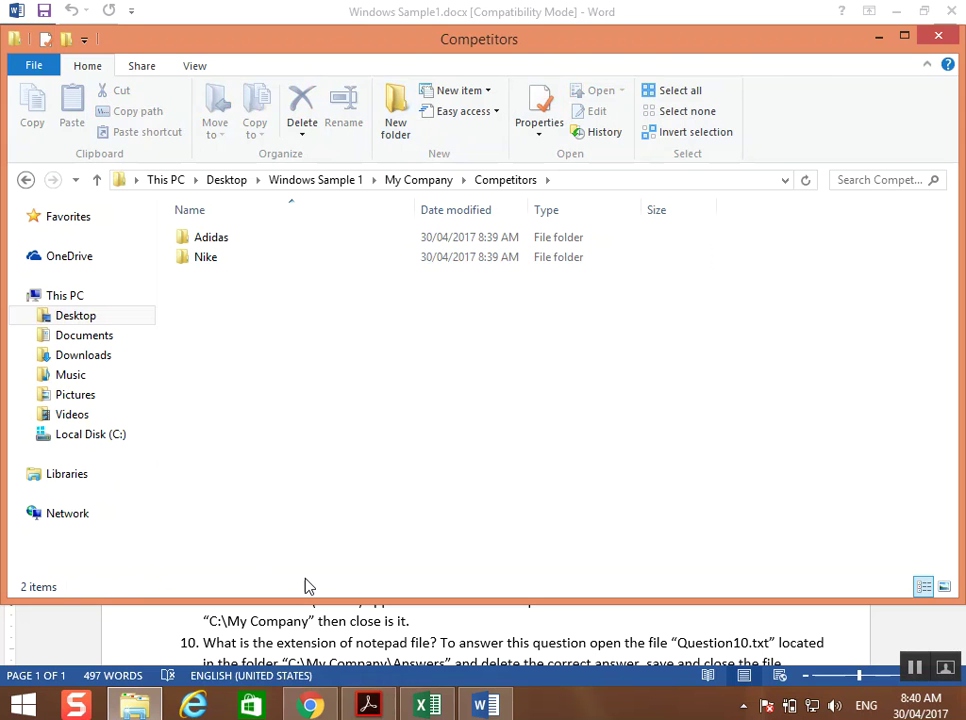
Read the third task's file name and location in the Word document, then return to the My Company folder in File Explorer.
click(128, 706)
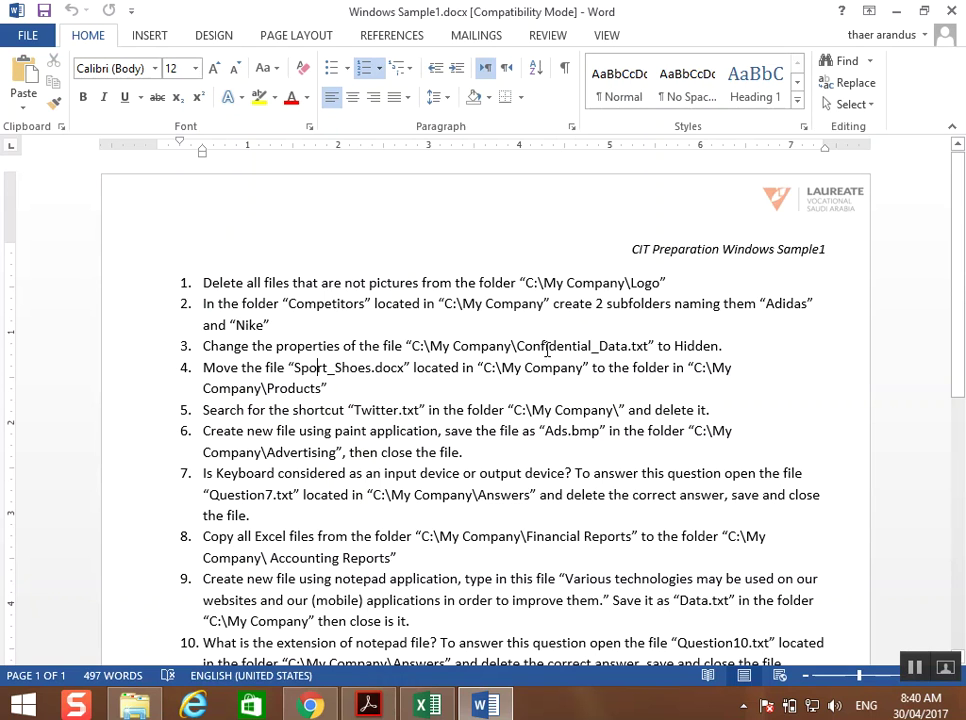
drag(634, 346, 650, 348)
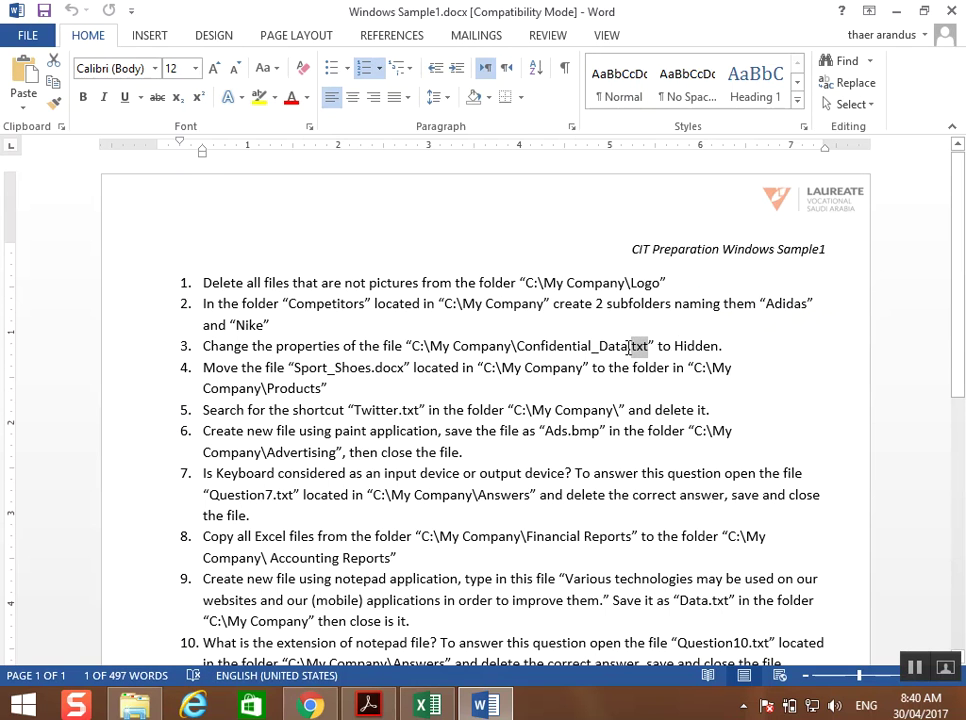
drag(512, 346, 412, 346)
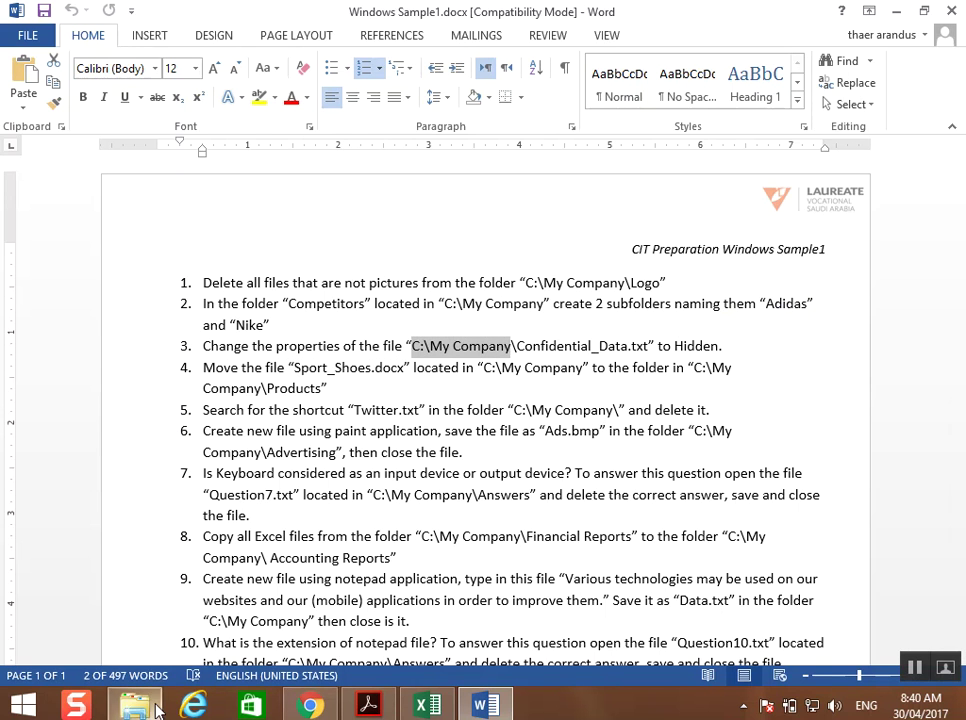
click(134, 706)
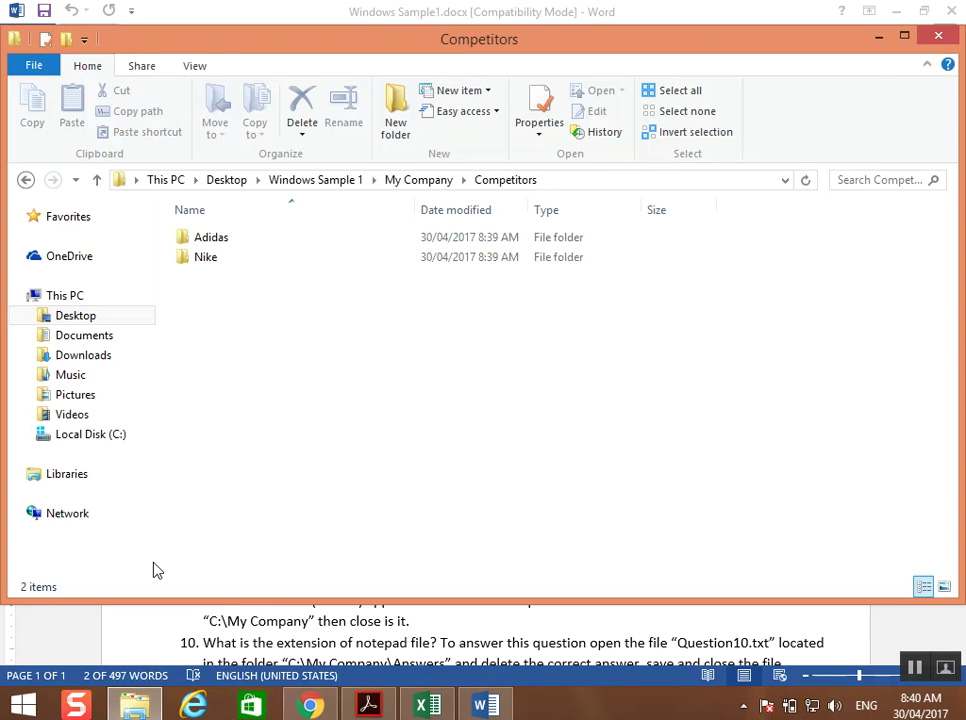
click(418, 181)
scroll(315, 360, down, 1)
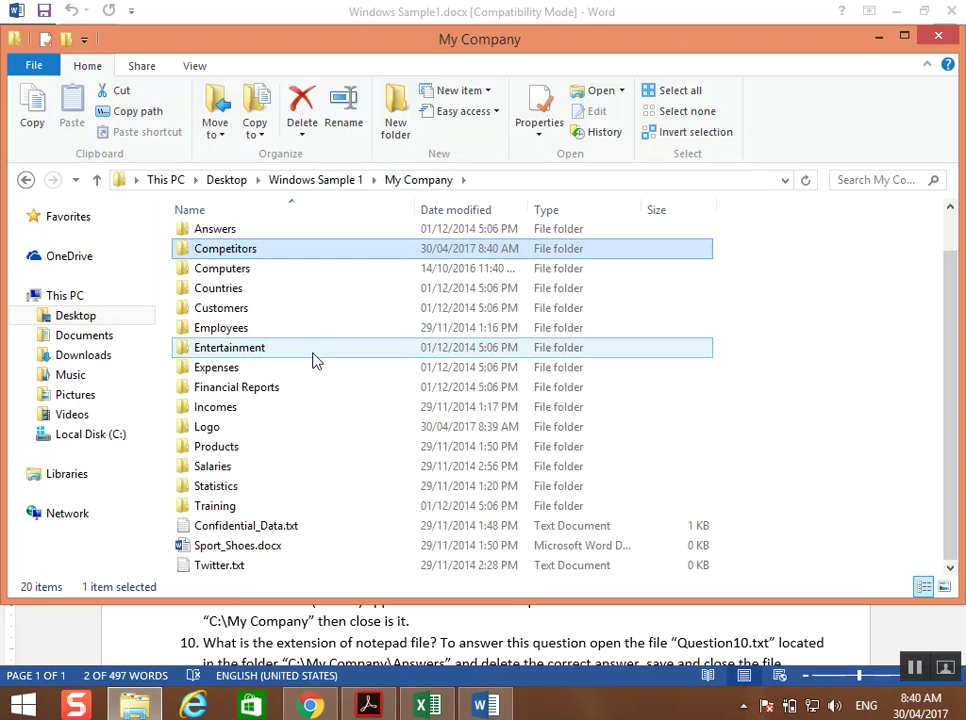
right_click(237, 533)
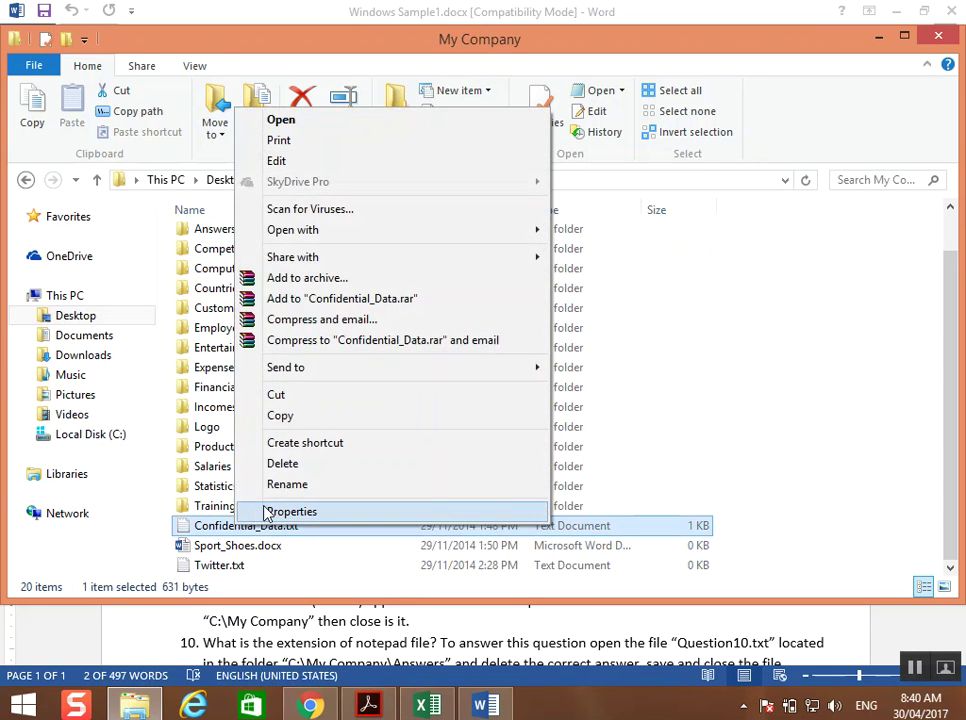
click(265, 511)
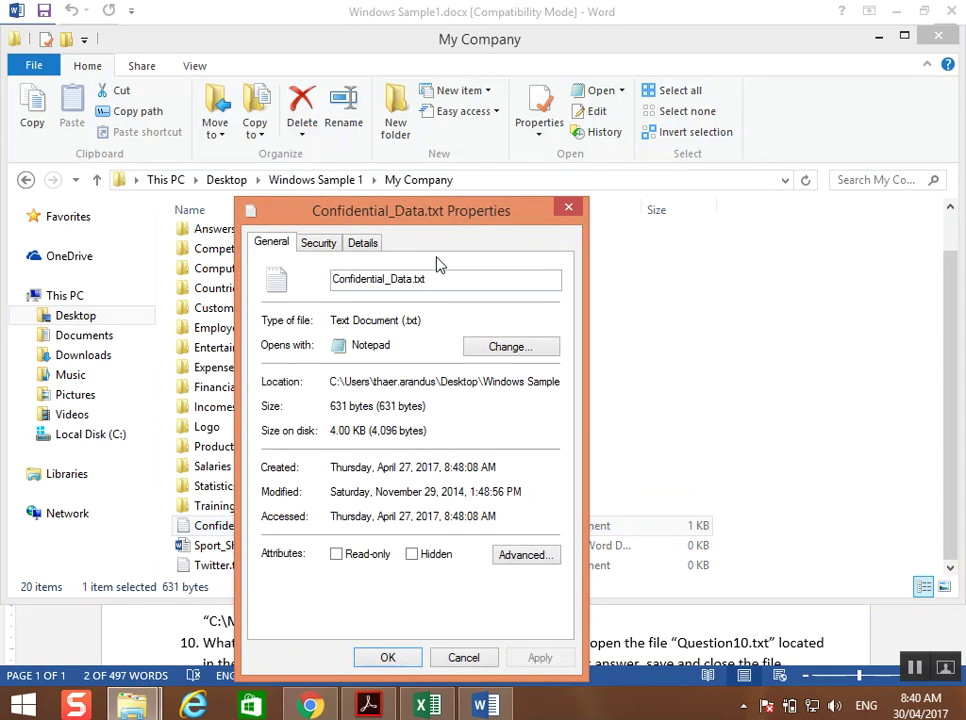
click(568, 210)
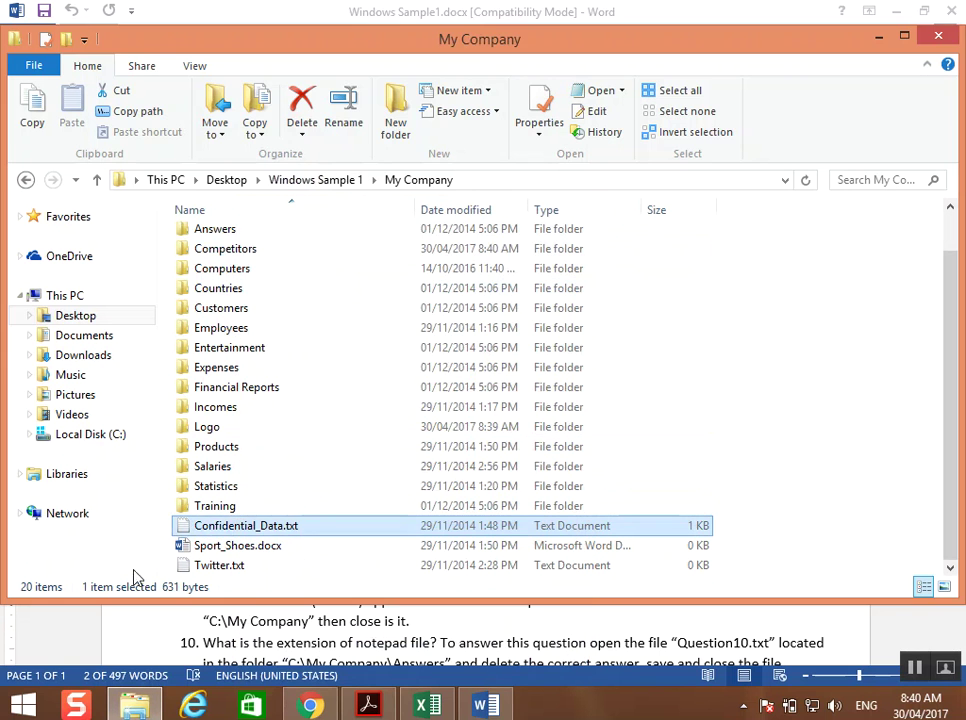
Set the Hidden attribute in the properties of Confidential_Data.txt and apply it.
right_click(226, 525)
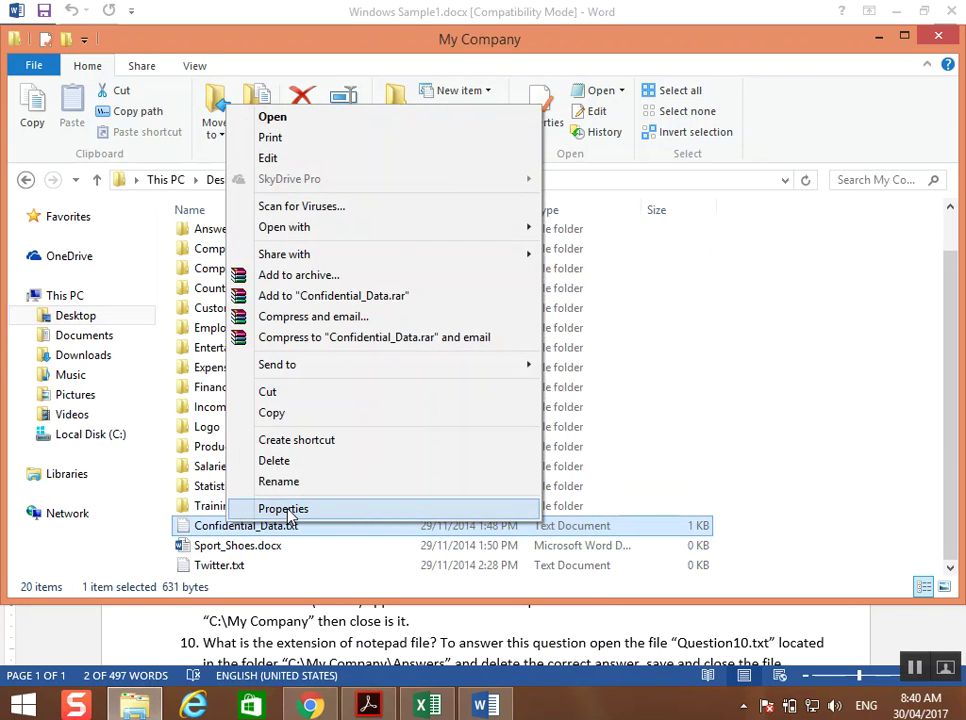
click(284, 509)
click(404, 556)
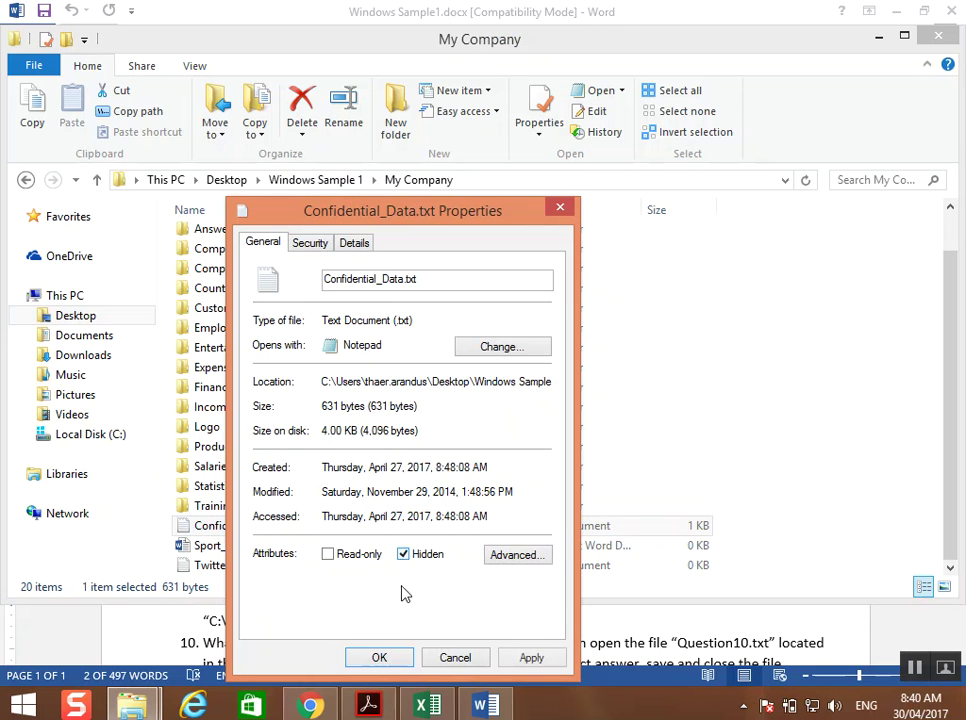
click(379, 658)
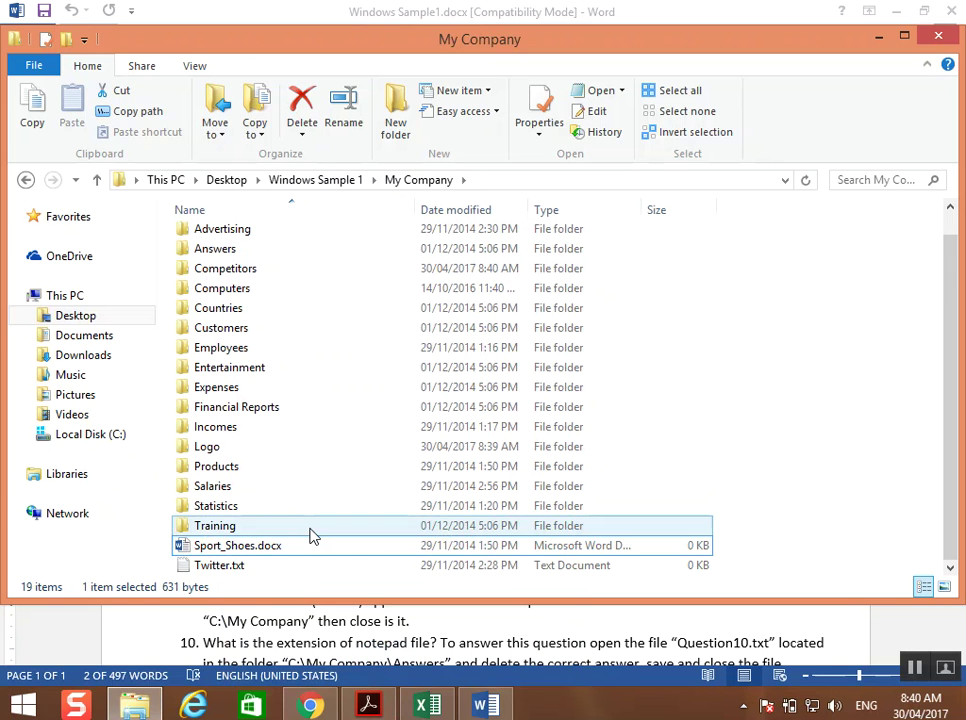
Switch to the Word document and read the fourth and fifth tasks.
click(482, 706)
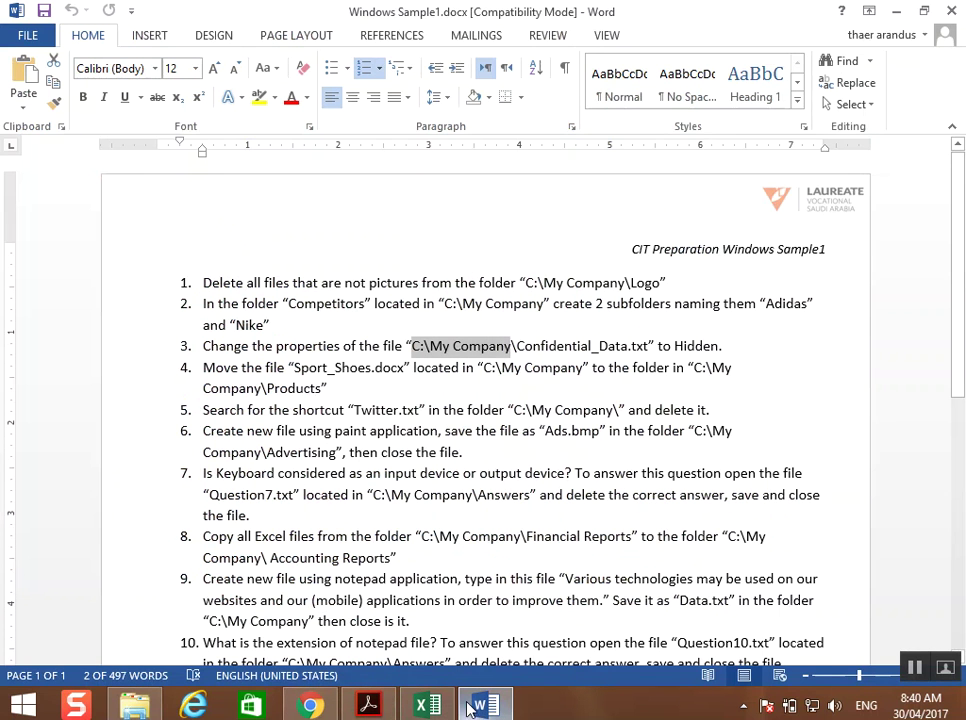
click(204, 410)
scroll(207, 405, down, 1)
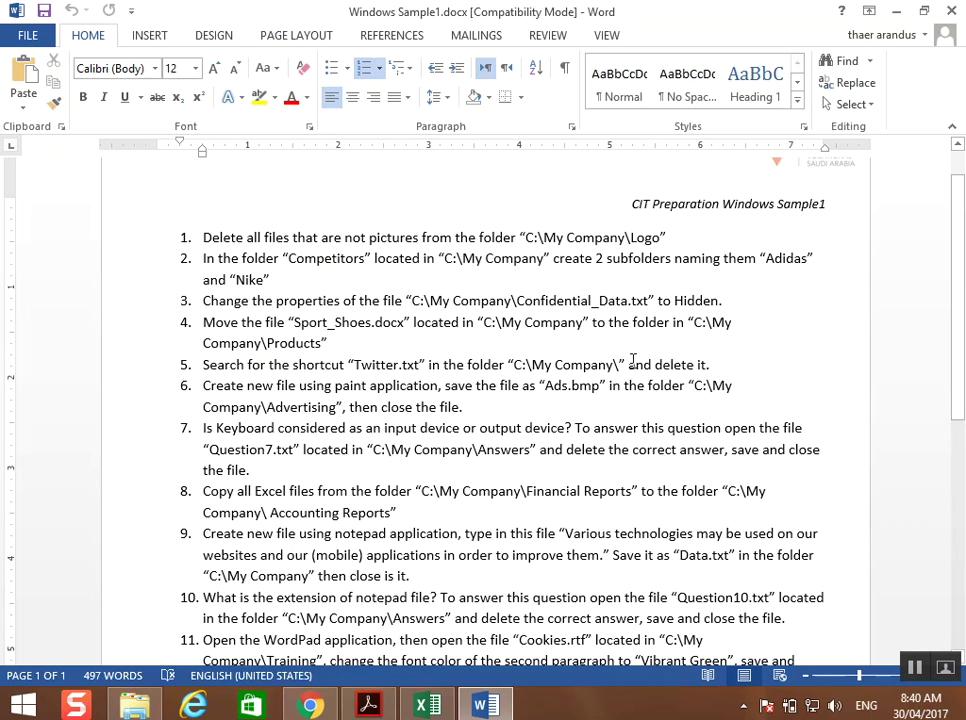
Switch to File Explorer and search the My Company folder for "twitte".
click(135, 705)
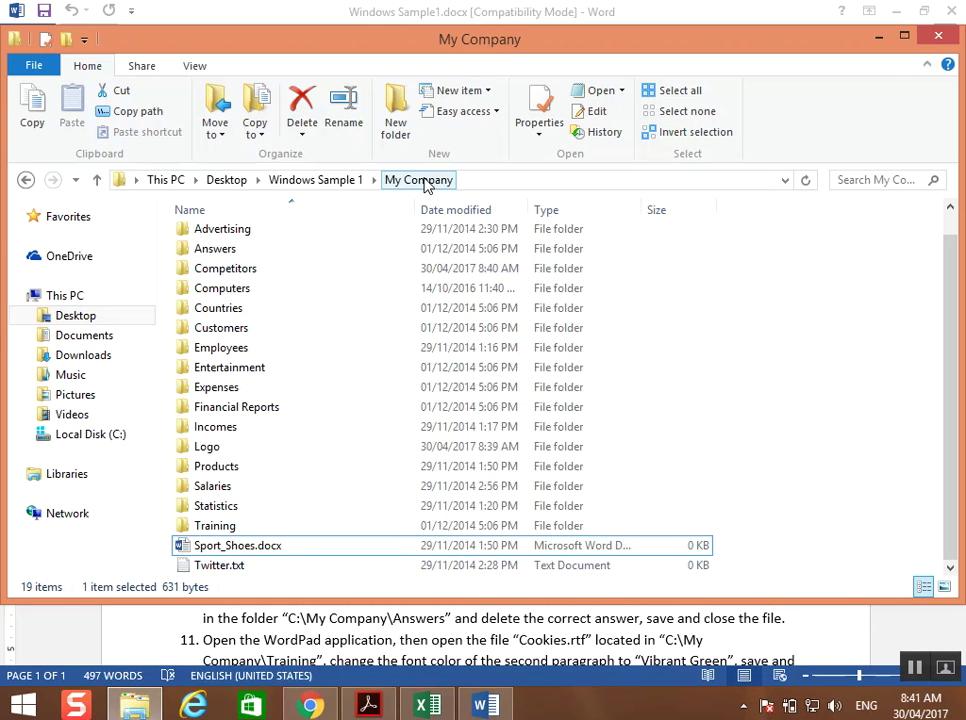
click(840, 180)
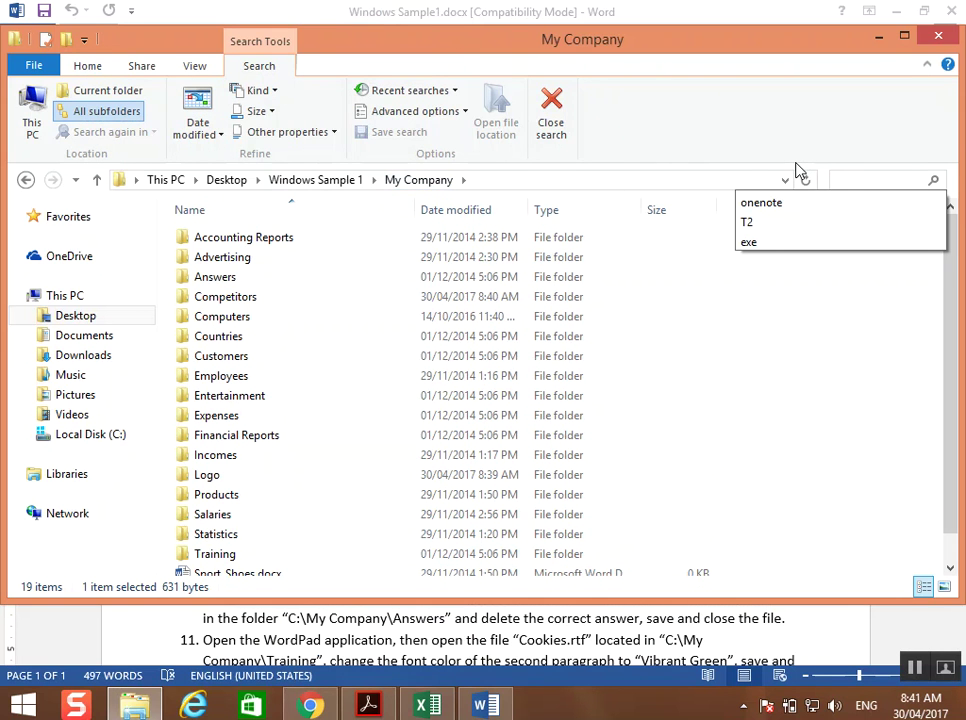
text(tw)
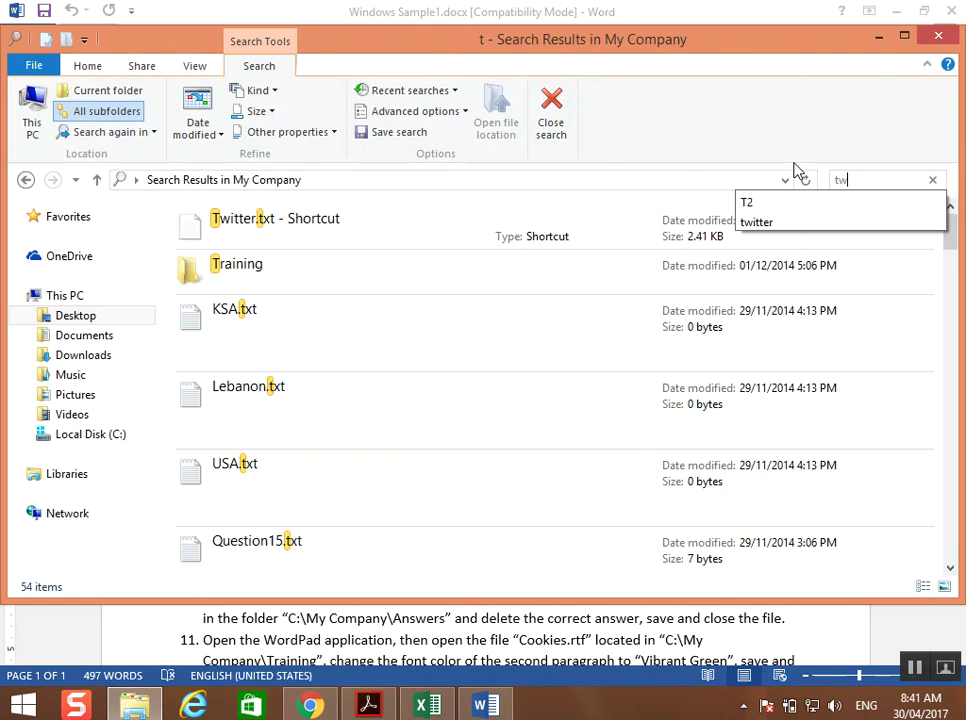
text(itte)
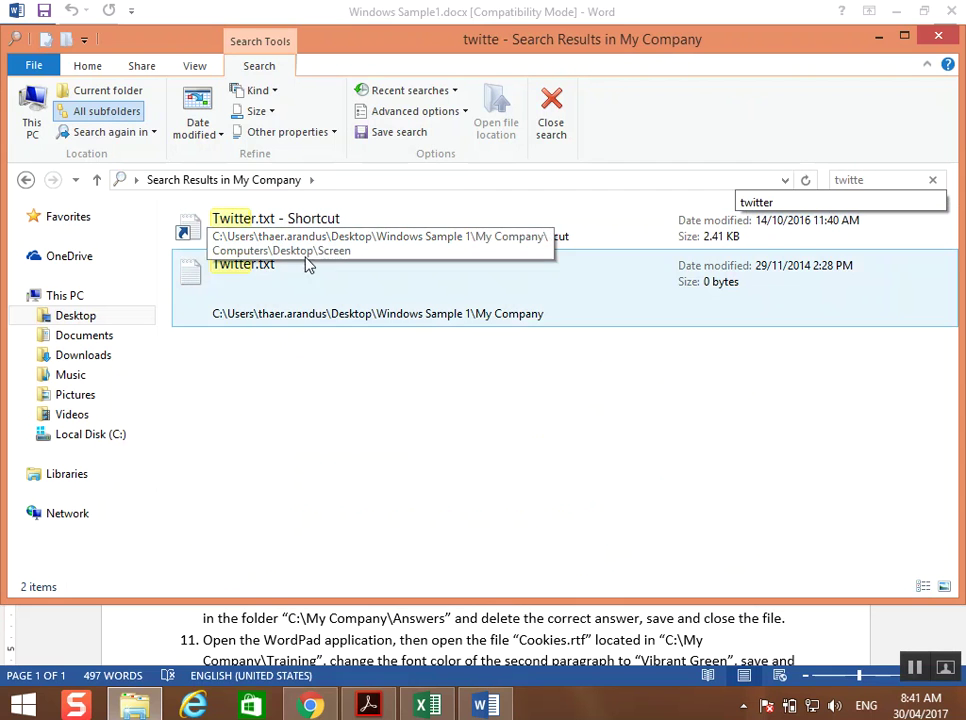
Switch to the Word document and check the item type and name given in the fifth task.
click(278, 280)
click(326, 456)
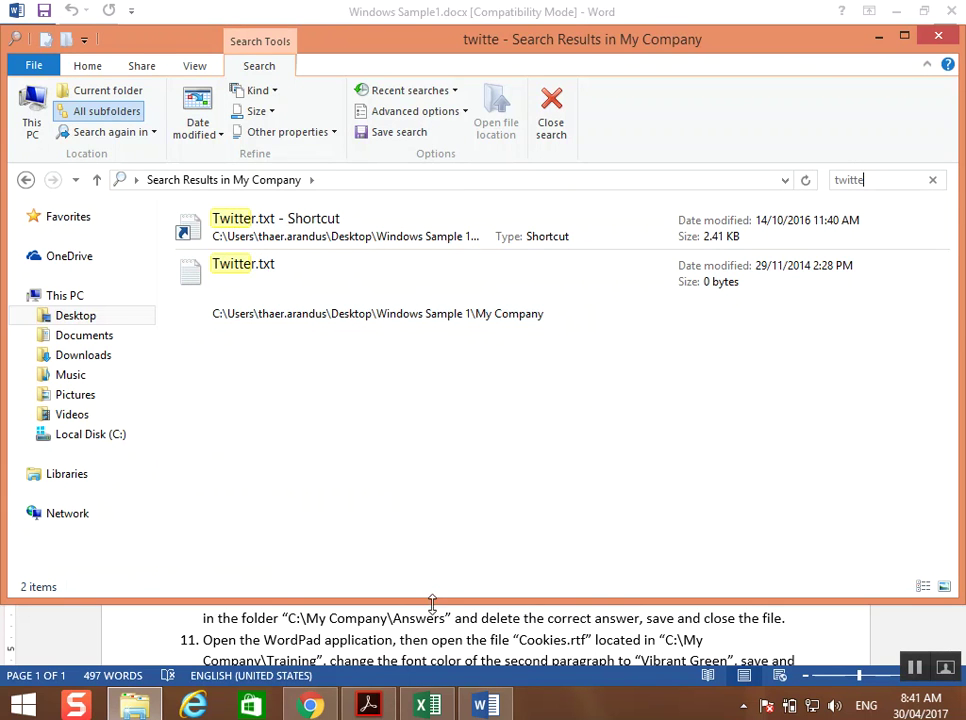
key(alt+Tab)
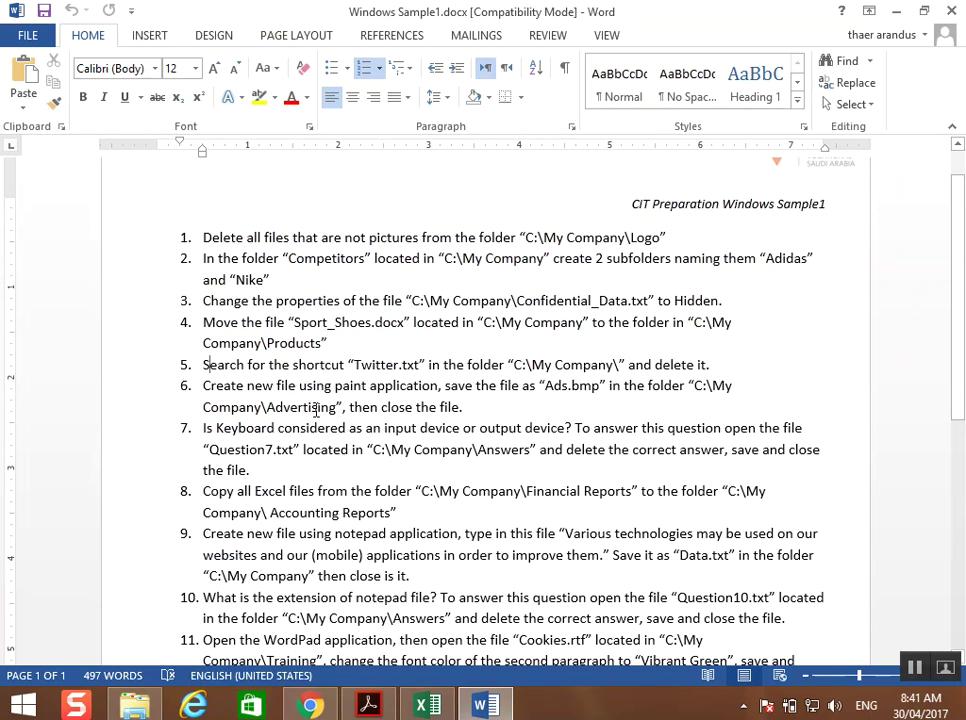
drag(297, 364, 393, 366)
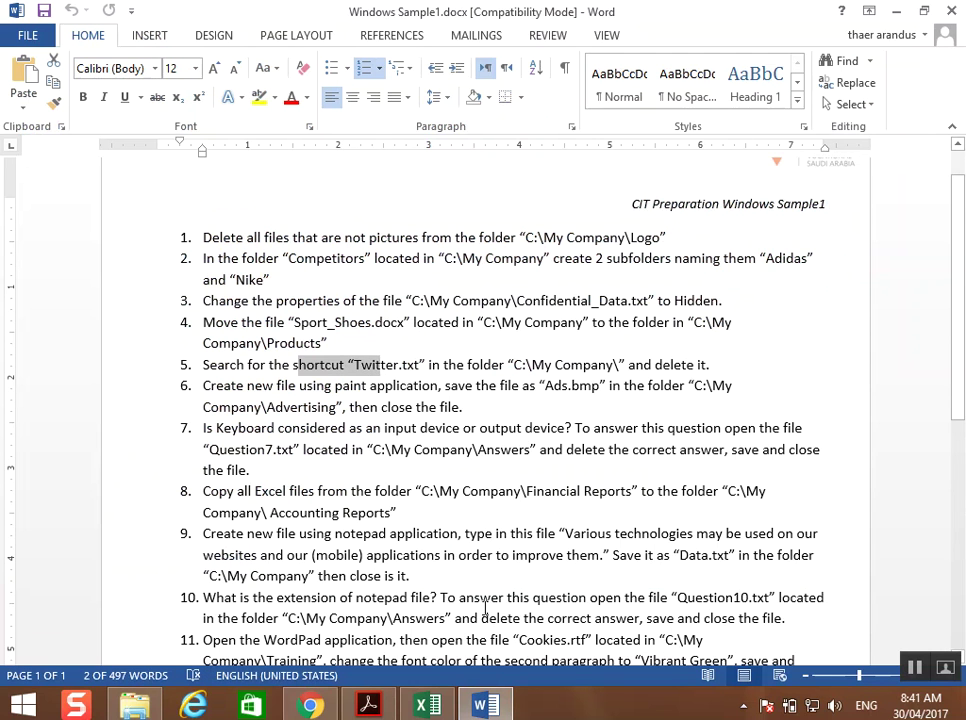
Return to File Explorer and delete the Twitter.txt shortcut from the My Company search results.
click(140, 706)
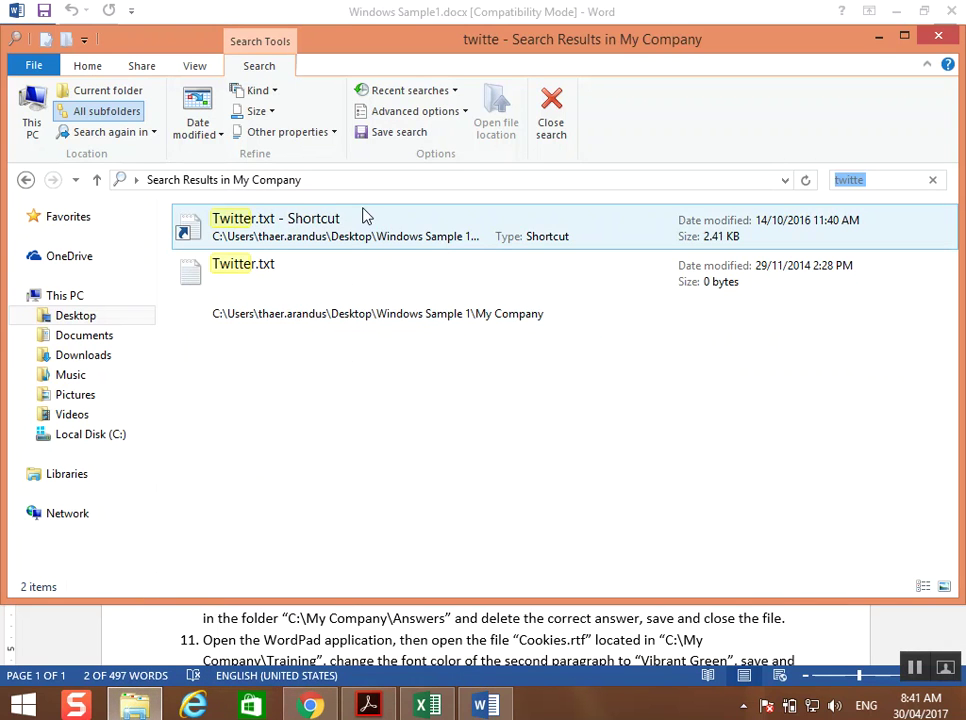
click(337, 228)
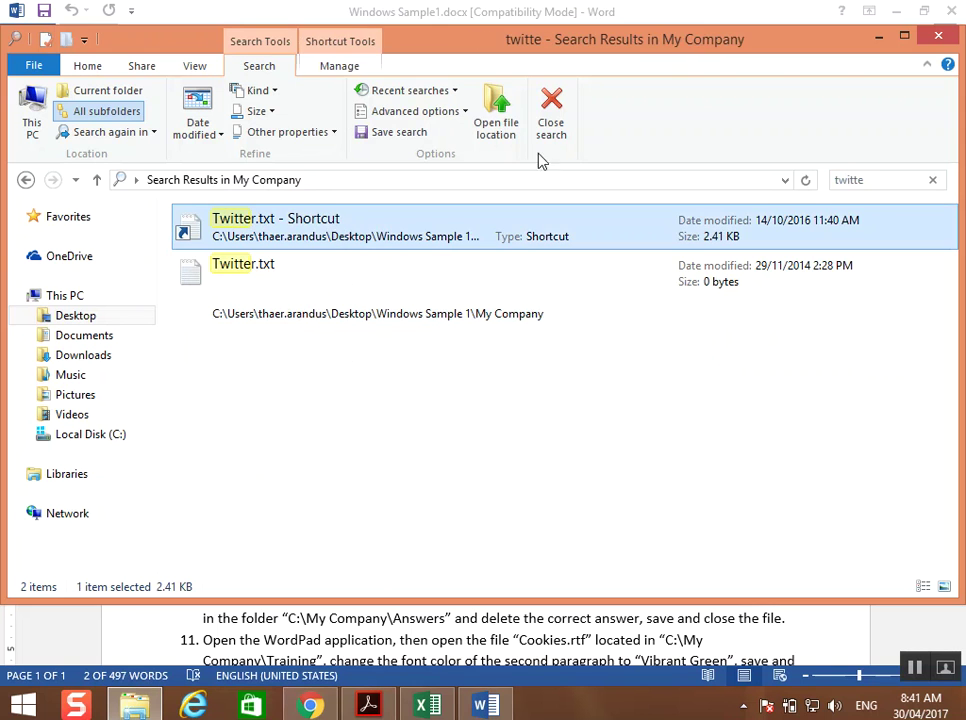
right_click(451, 242)
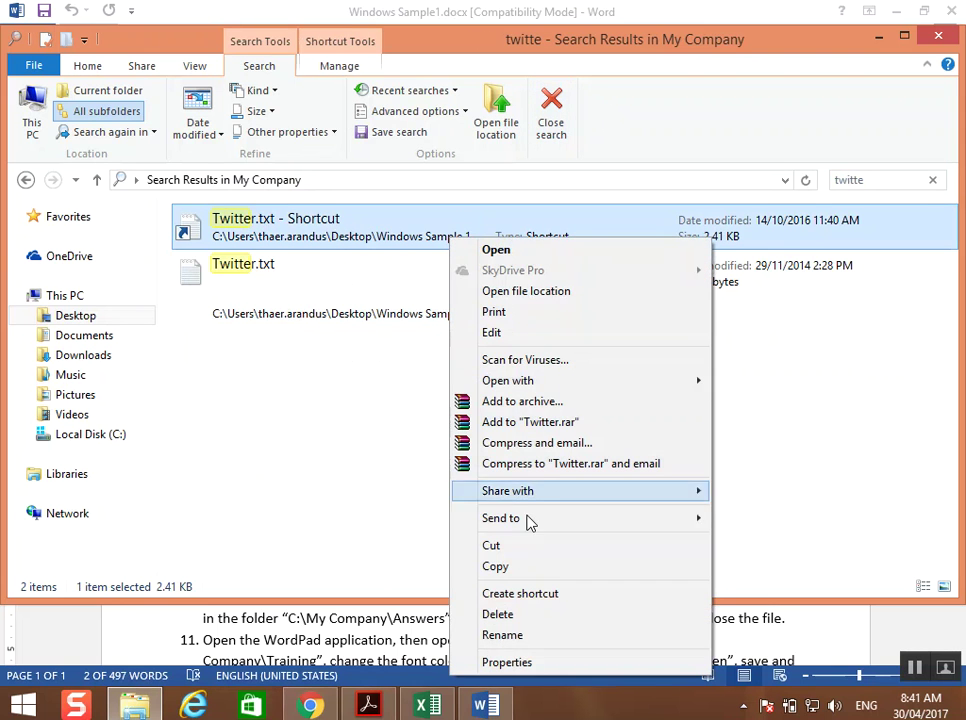
click(495, 614)
click(560, 434)
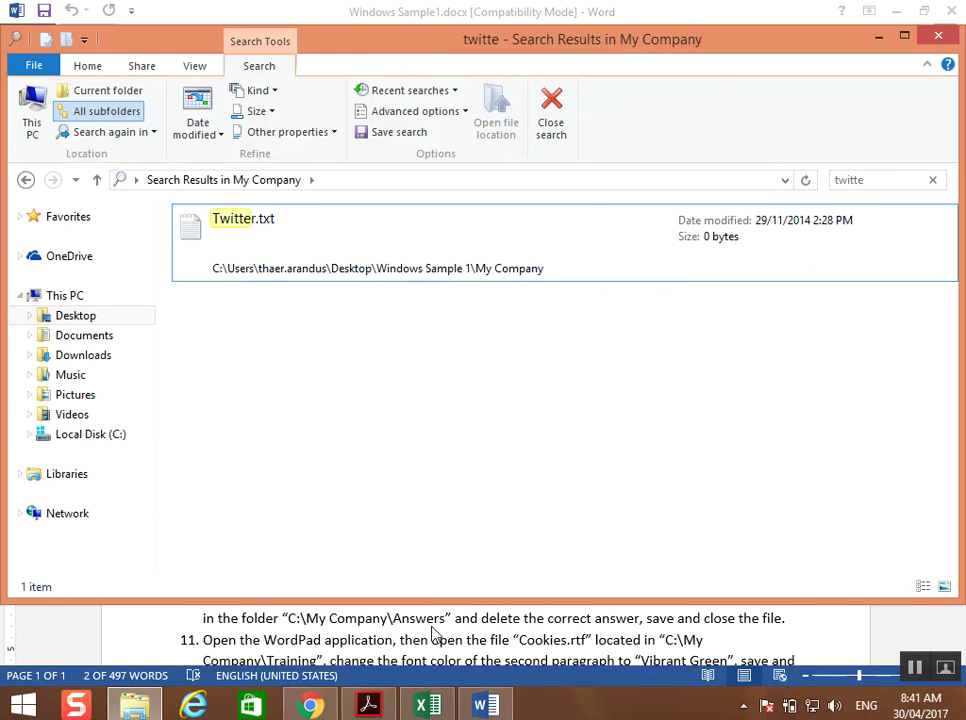
Switch to the Word document and read the sixth task's application, file name and destination folder.
click(134, 705)
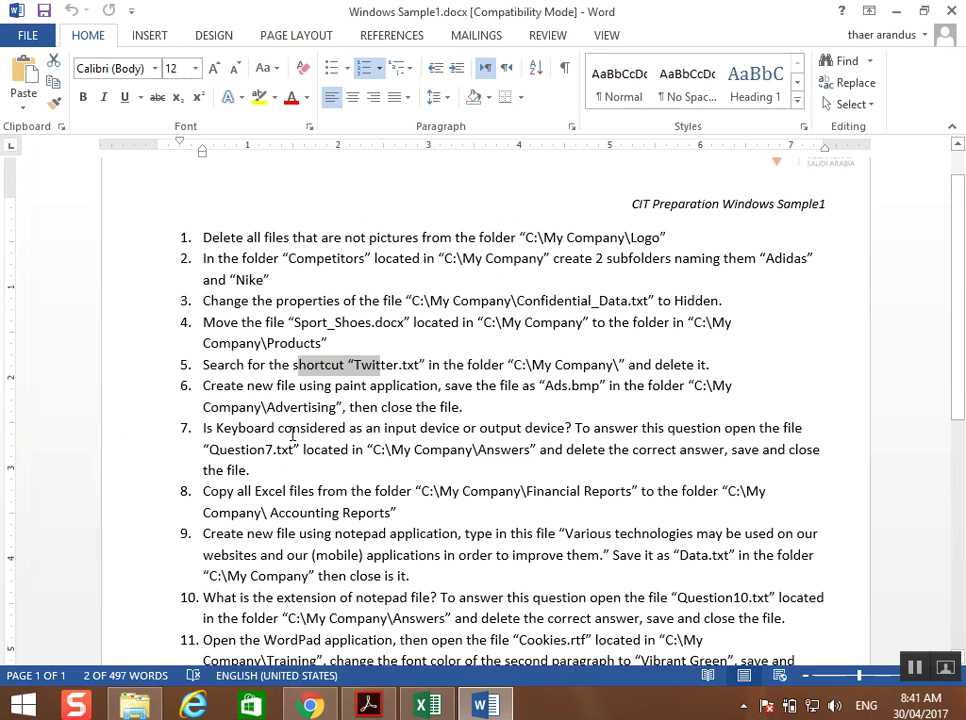
click(213, 390)
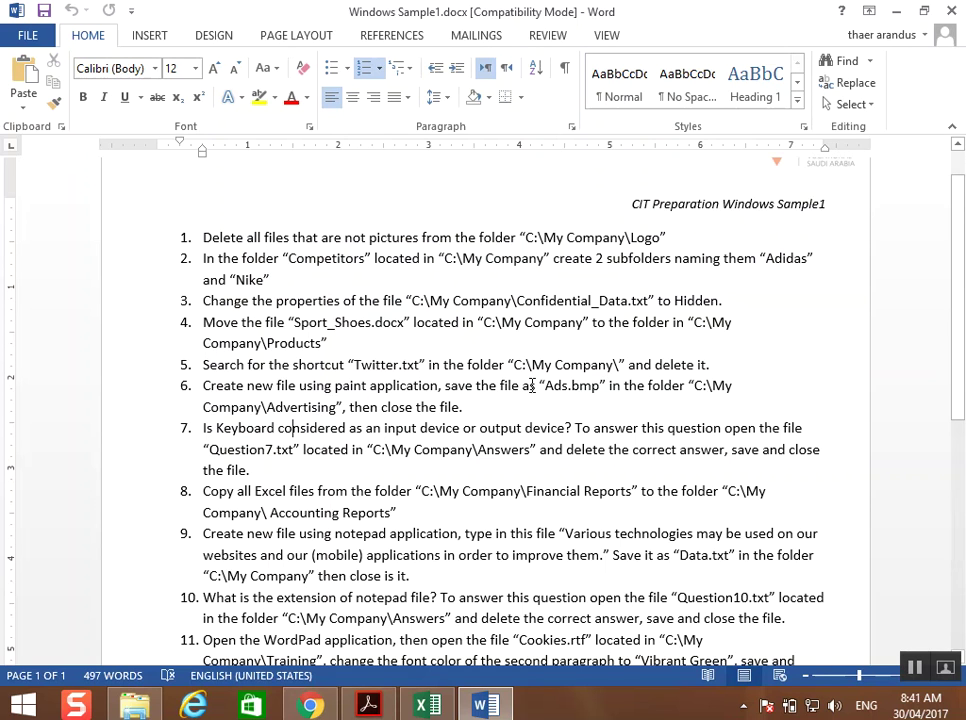
drag(545, 386, 569, 390)
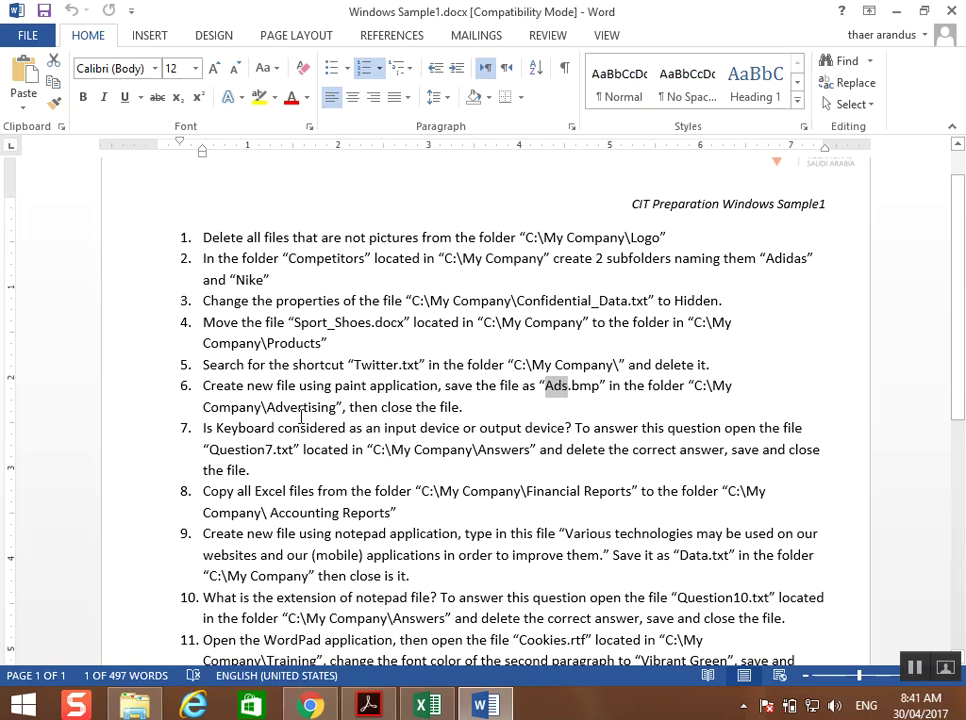
double_click(300, 406)
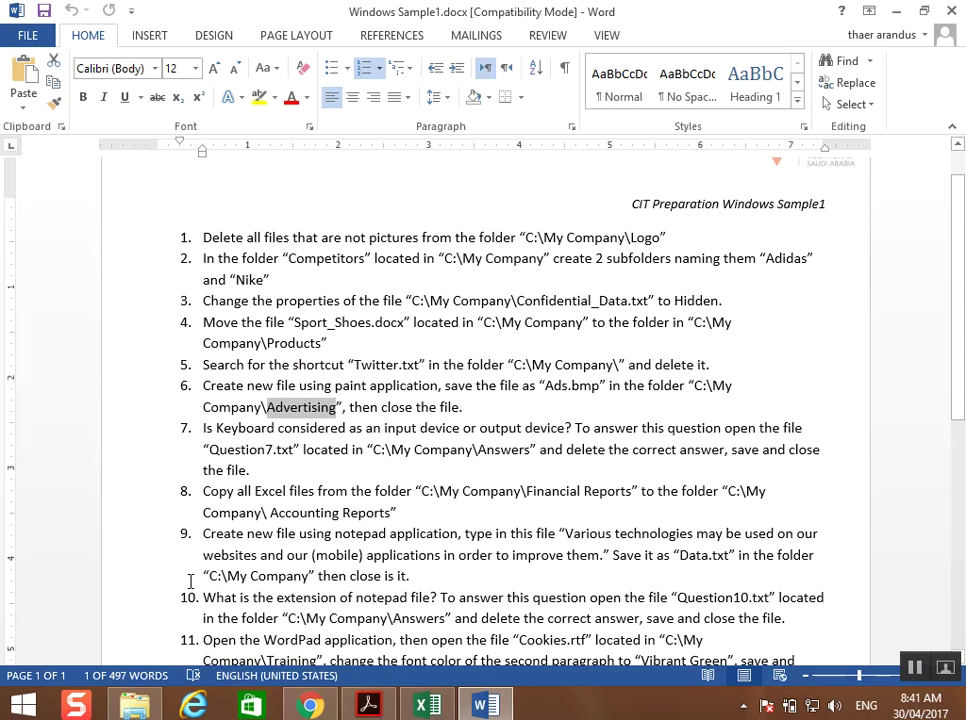
Search Windows for "paint" and launch the Paint application.
key(super)
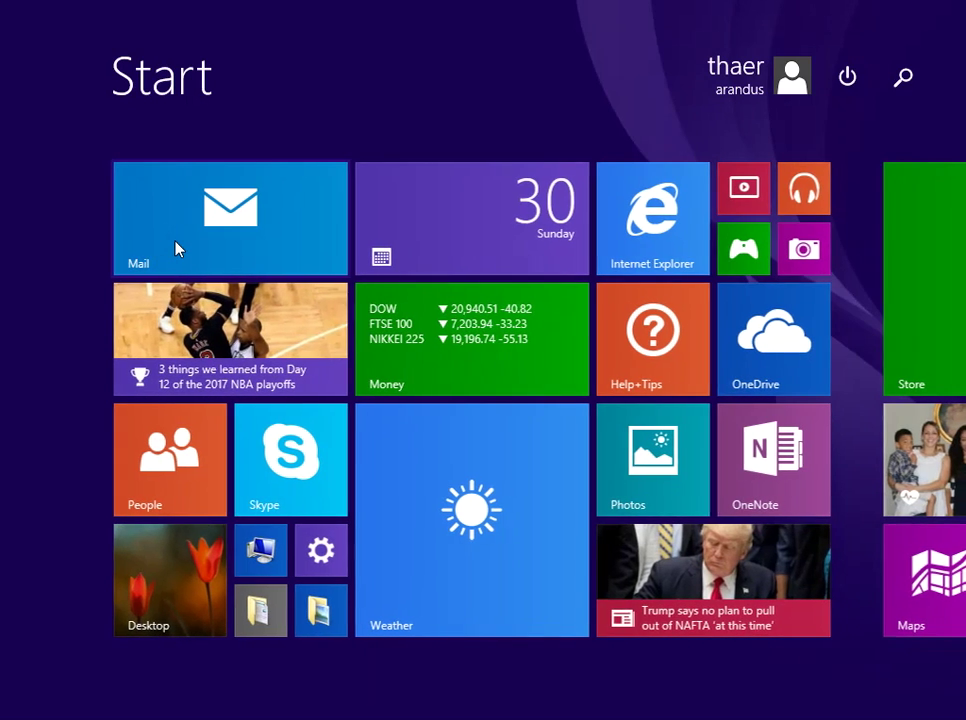
text(paint)
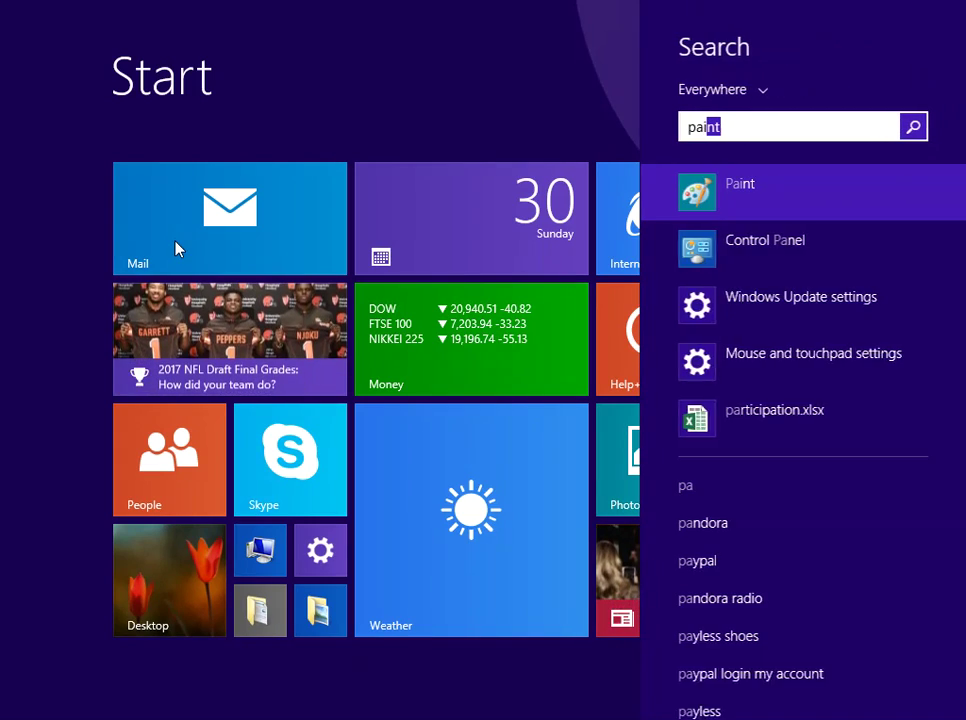
click(740, 190)
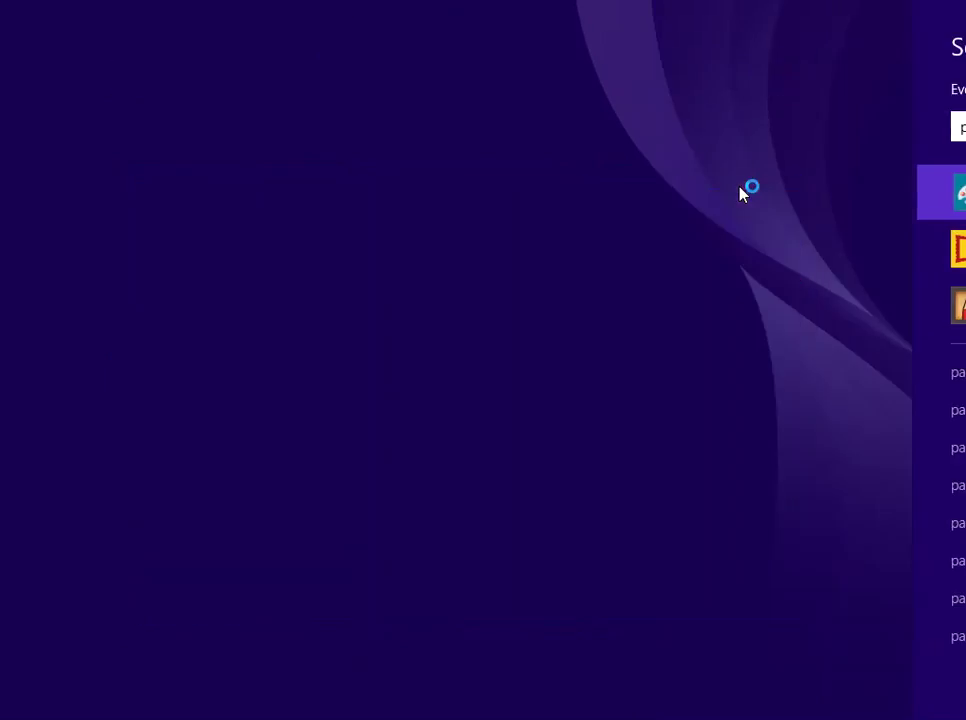
Save the blank picture as a BMP named Ads in Desktop\Windows Sample 1\My Company\Advertising, then close Paint.
click(47, 79)
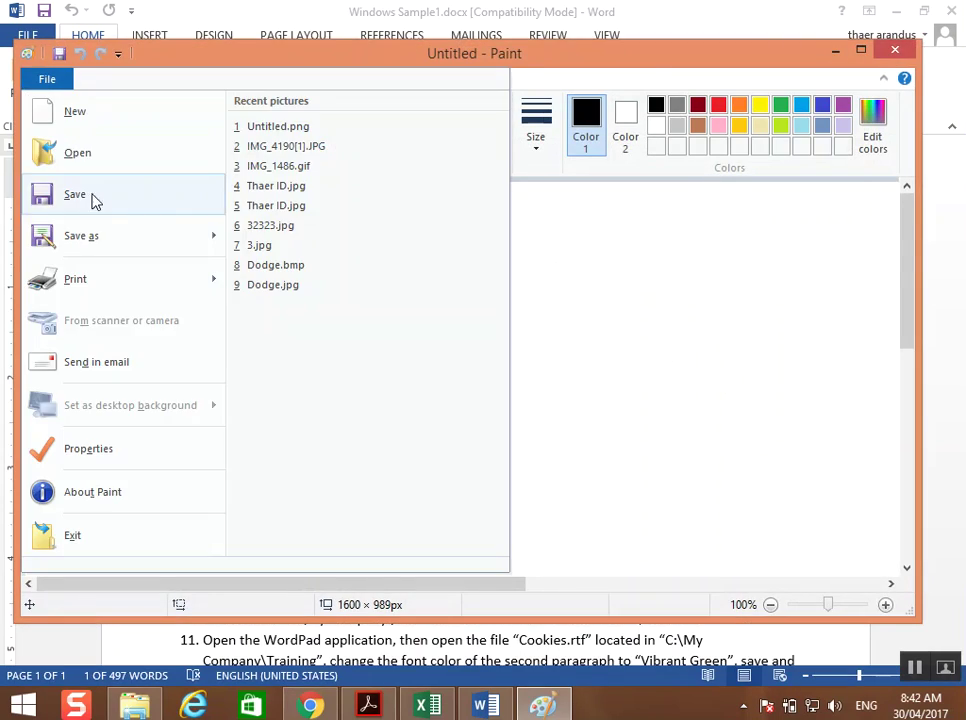
mouse_move(95, 241)
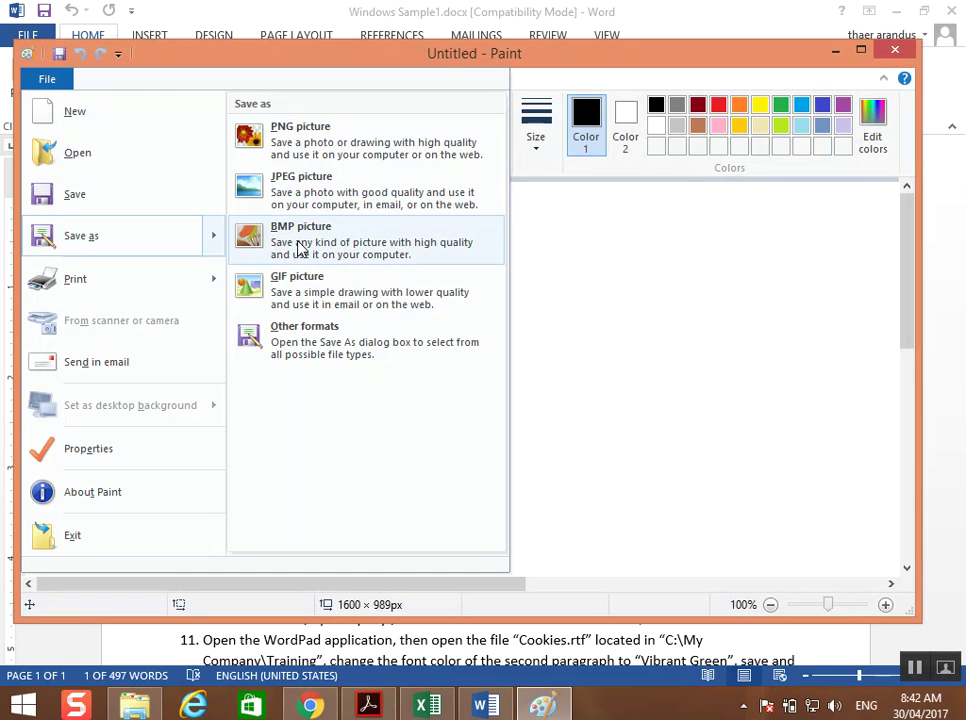
click(252, 236)
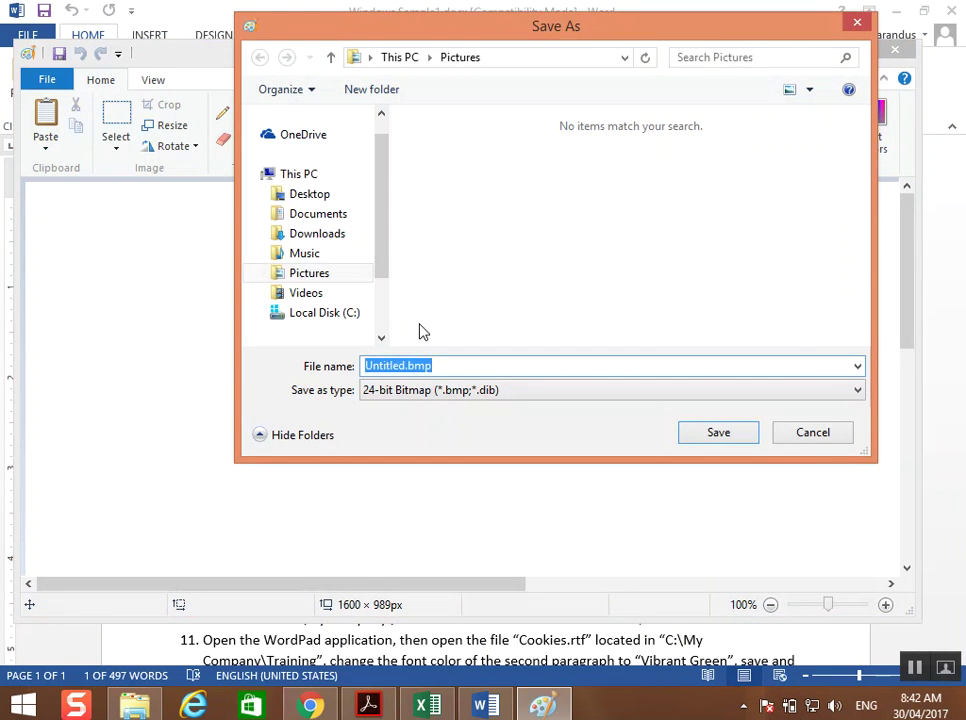
text(Ads)
click(308, 196)
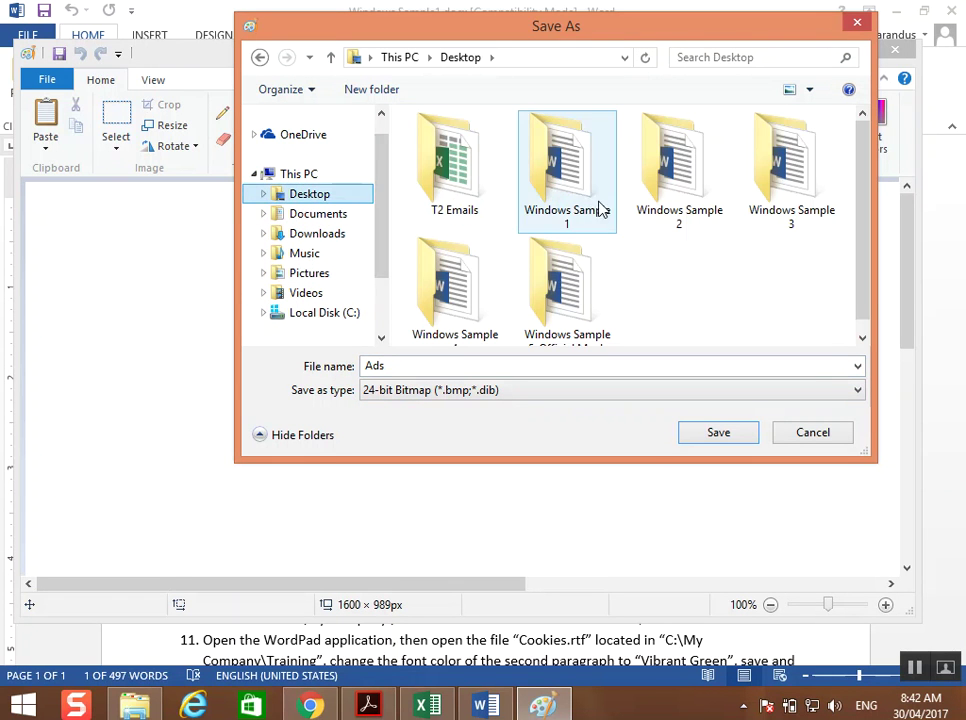
double_click(563, 196)
double_click(451, 151)
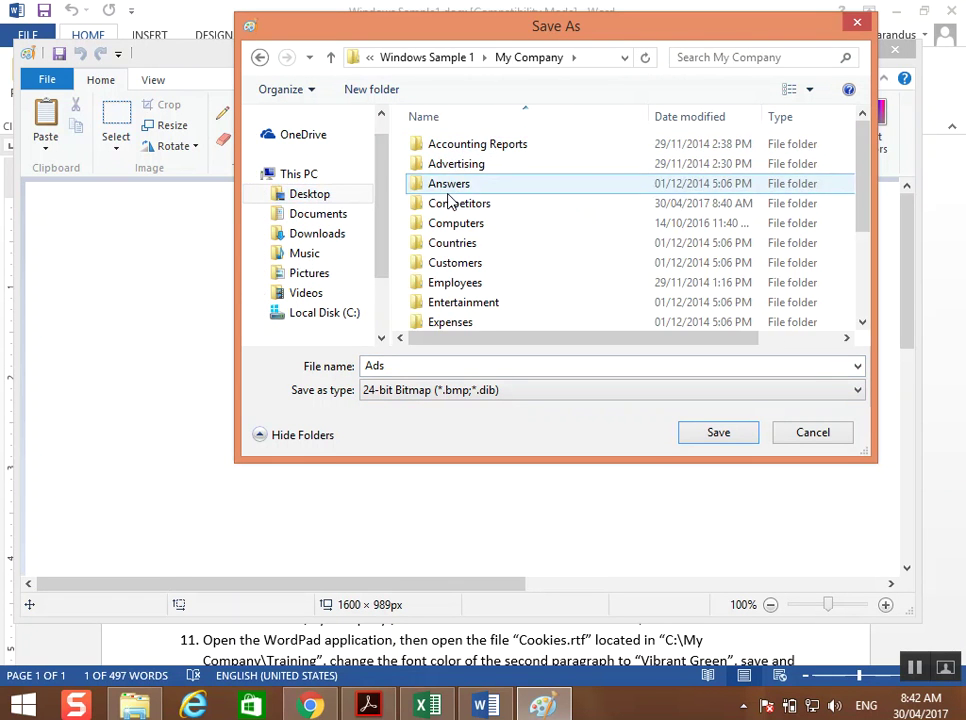
double_click(440, 168)
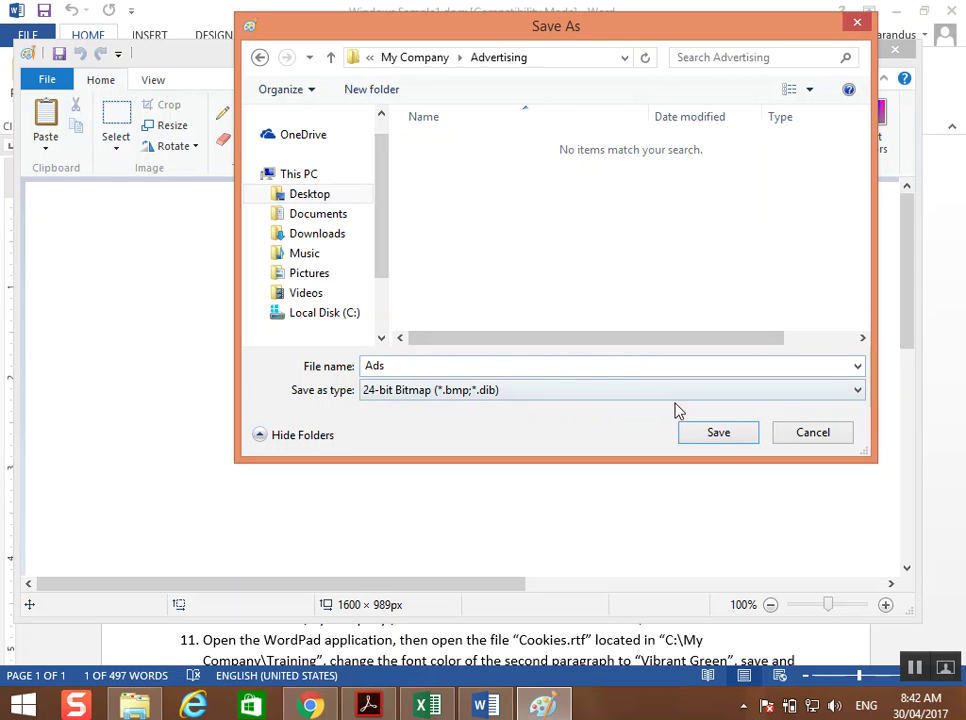
click(716, 432)
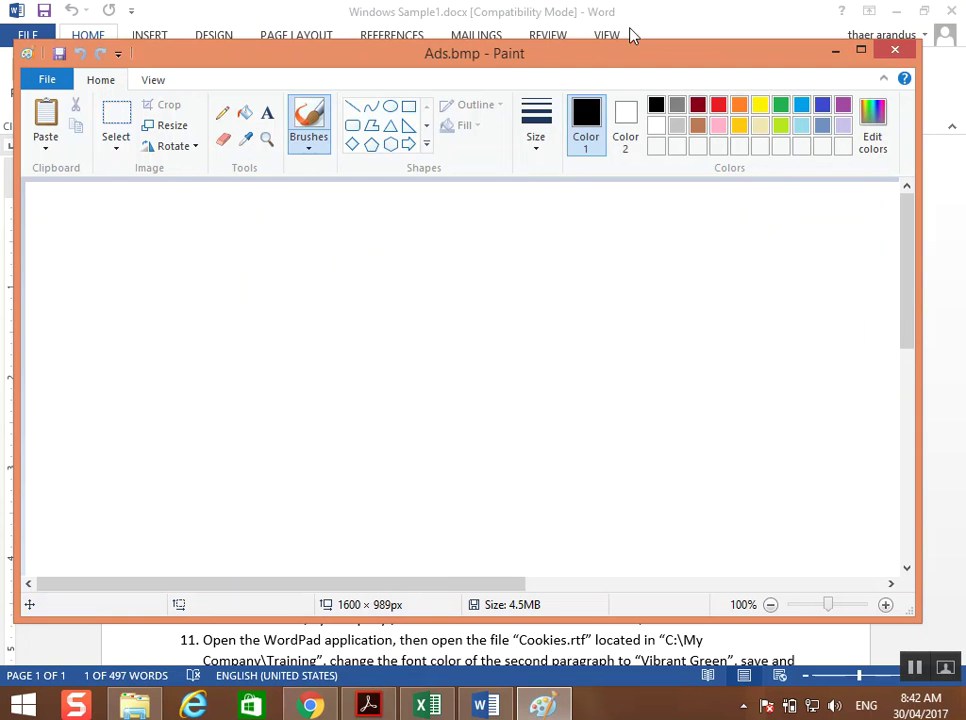
click(888, 53)
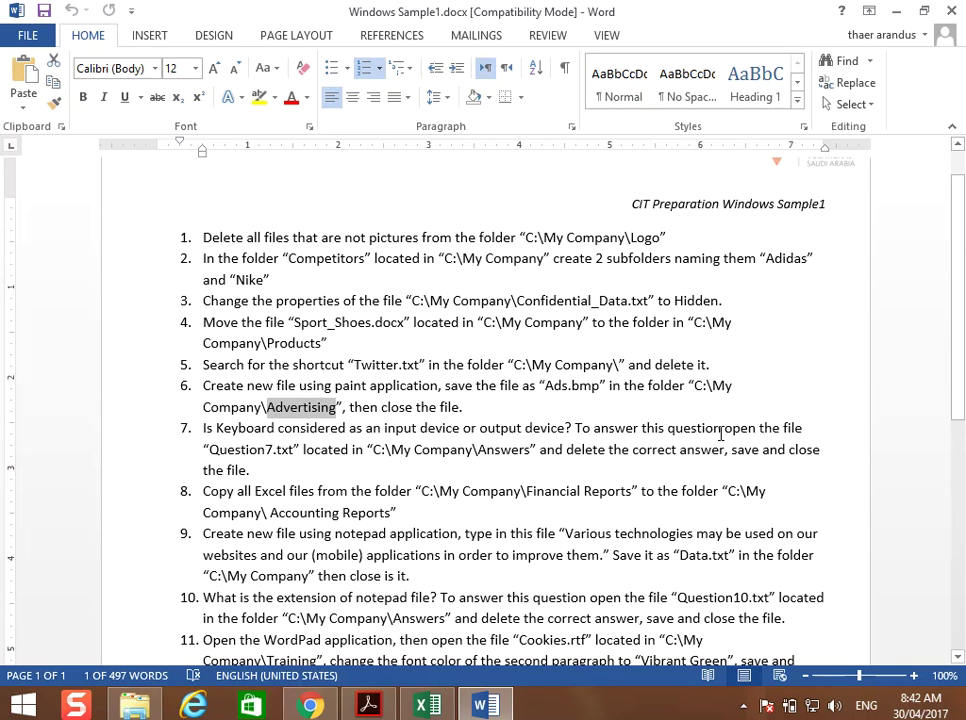
Switch to File Explorer, close the search results, and open Question7.txt from the My Company\Answers folder.
click(135, 705)
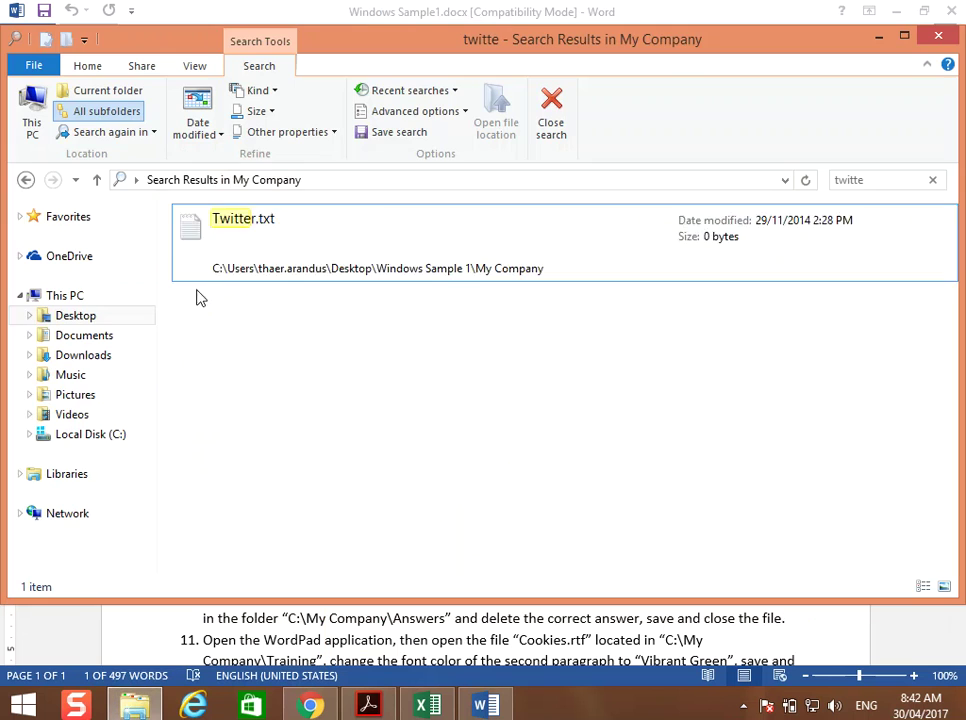
click(551, 100)
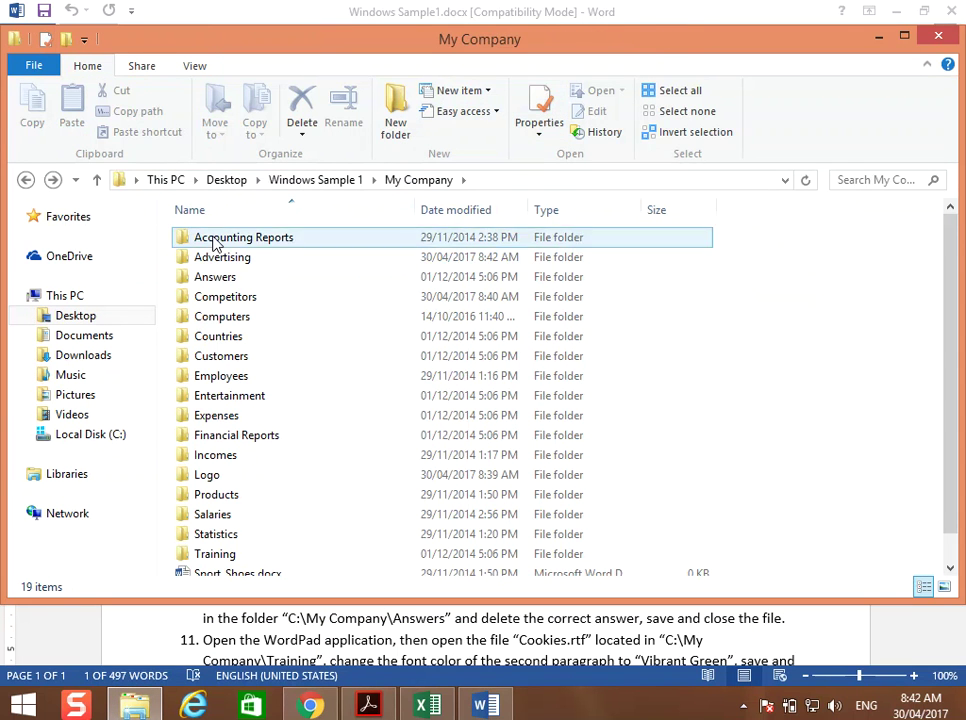
double_click(216, 281)
double_click(217, 241)
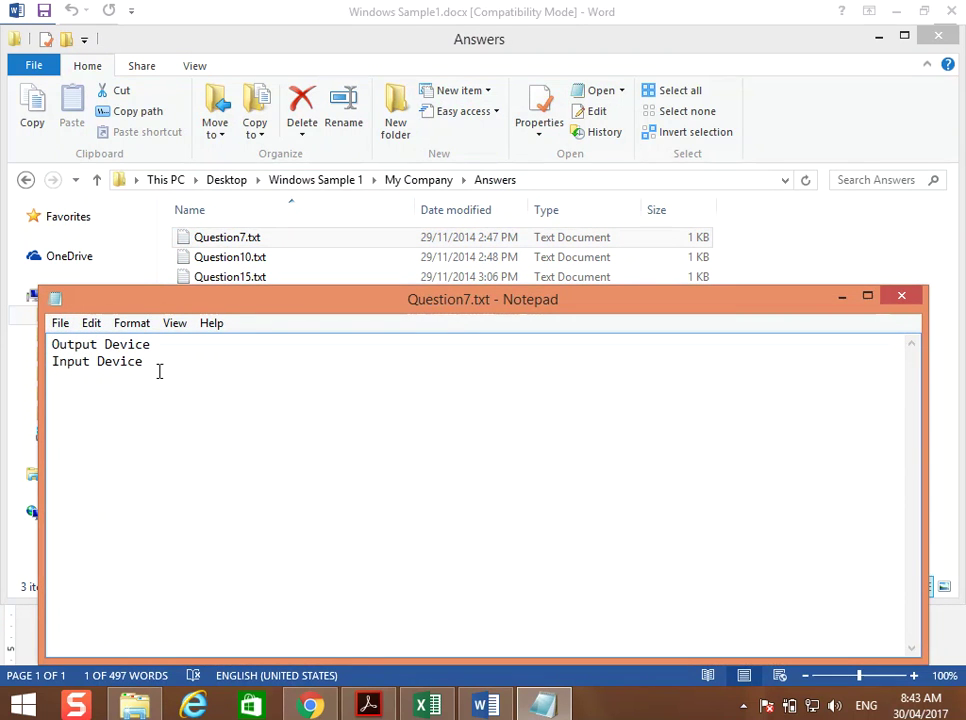
Delete the "Input Device" line from Question7.txt, then close the file and save the changes.
drag(95, 375, 33, 368)
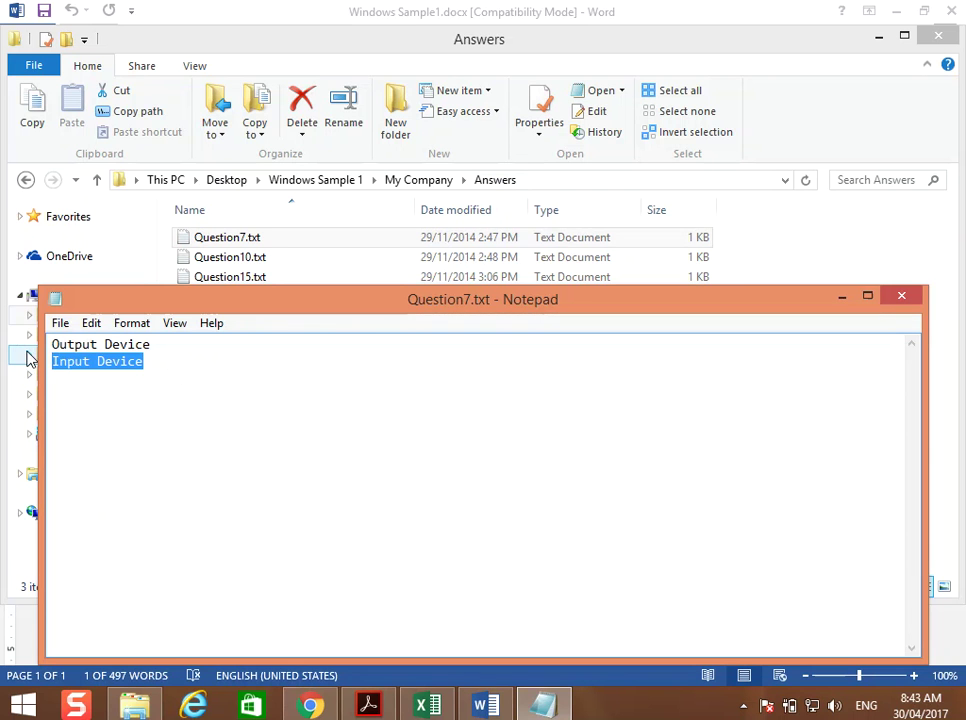
key(Delete)
click(909, 298)
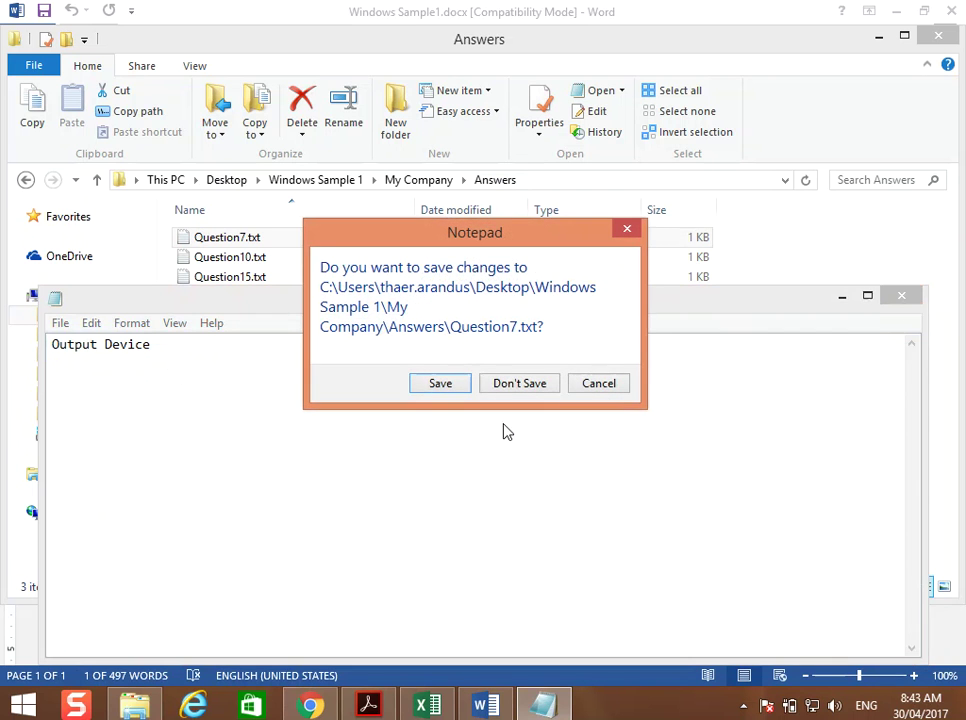
click(447, 384)
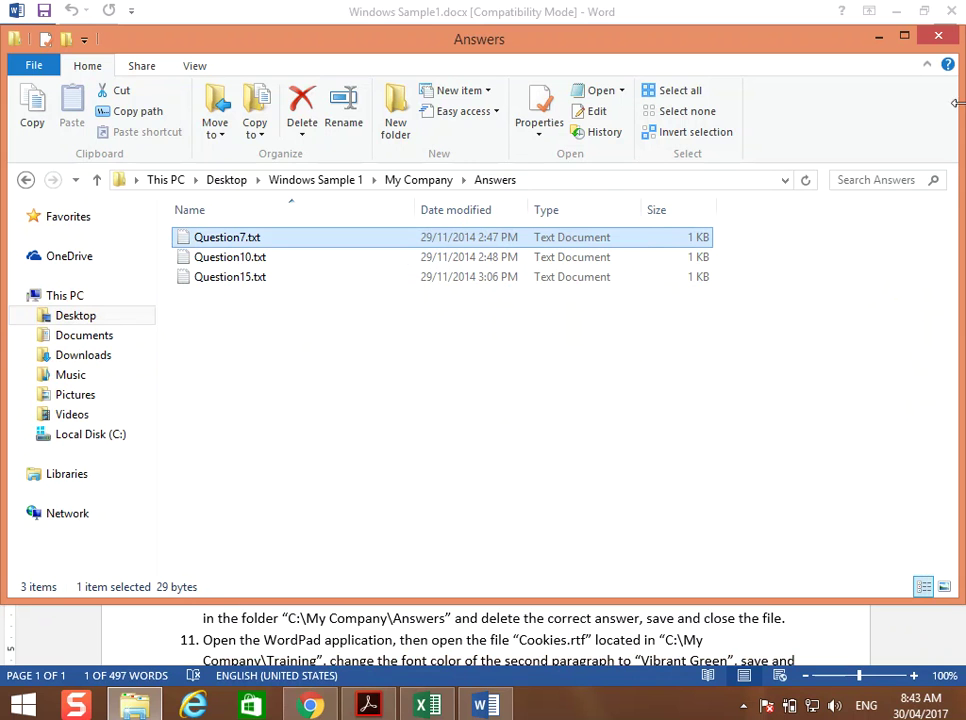
Switch to the Word document and read the eighth task's file type, source folder and destination folder.
click(337, 631)
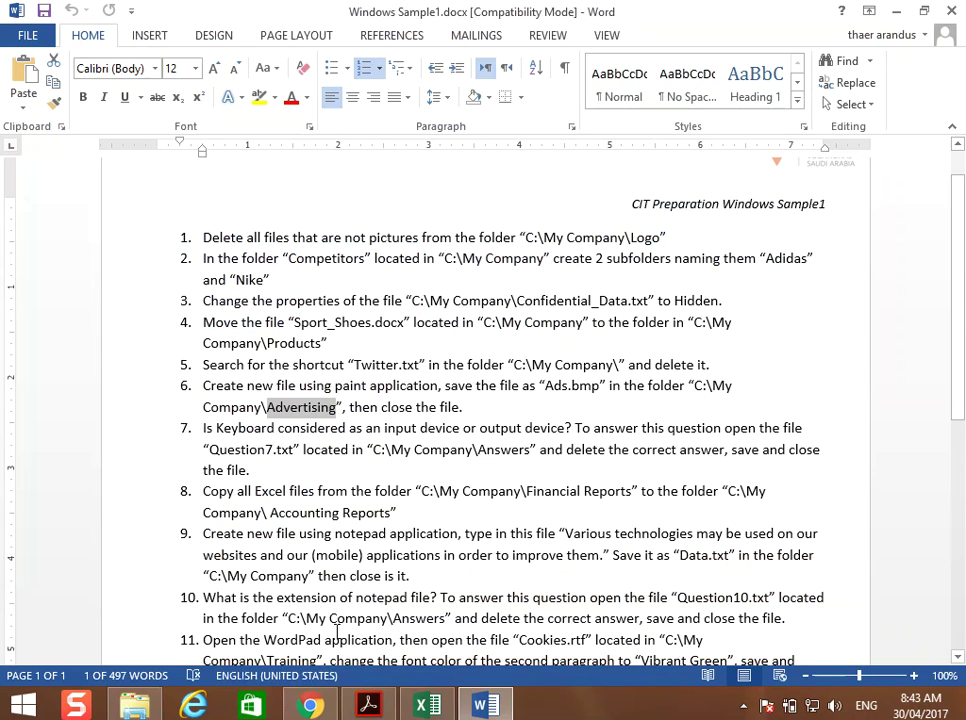
click(254, 427)
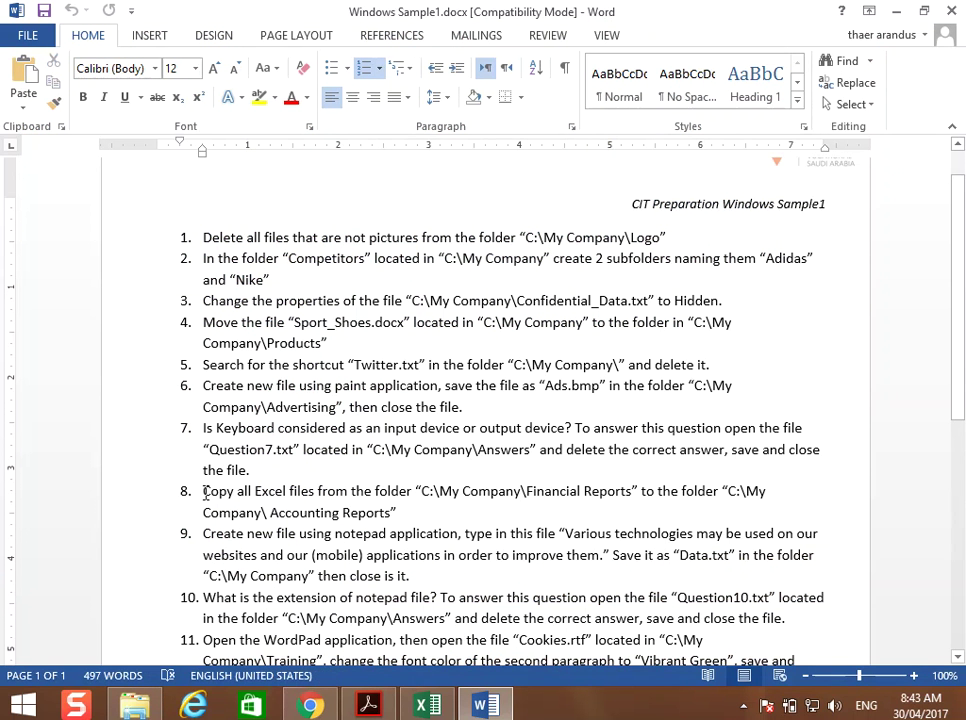
scroll(205, 492, down, 1)
scroll(205, 490, down, 1)
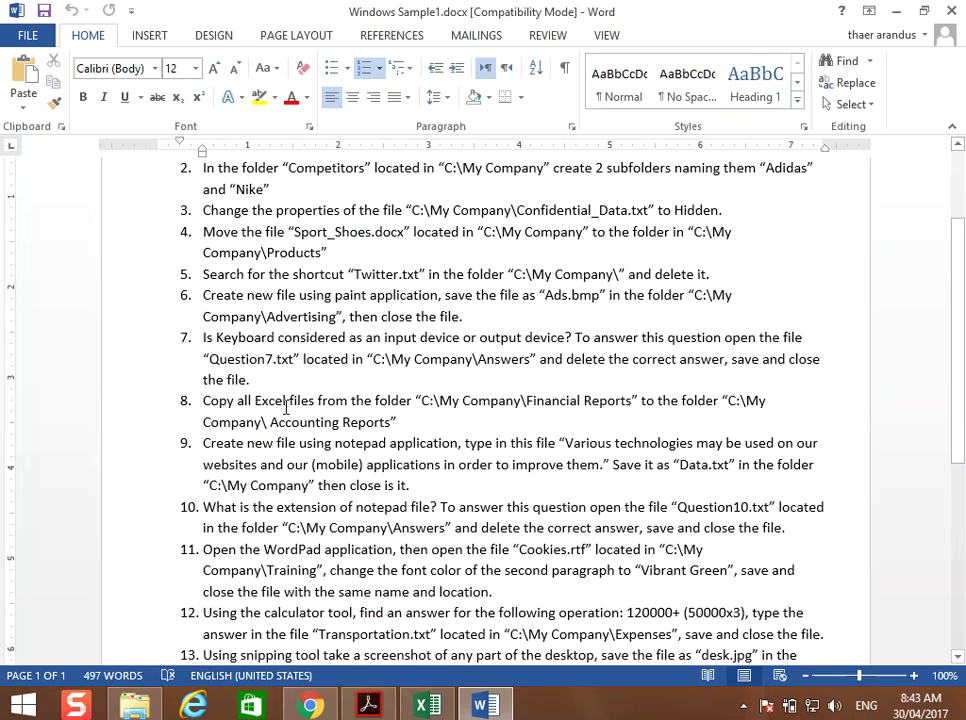
drag(257, 400, 316, 401)
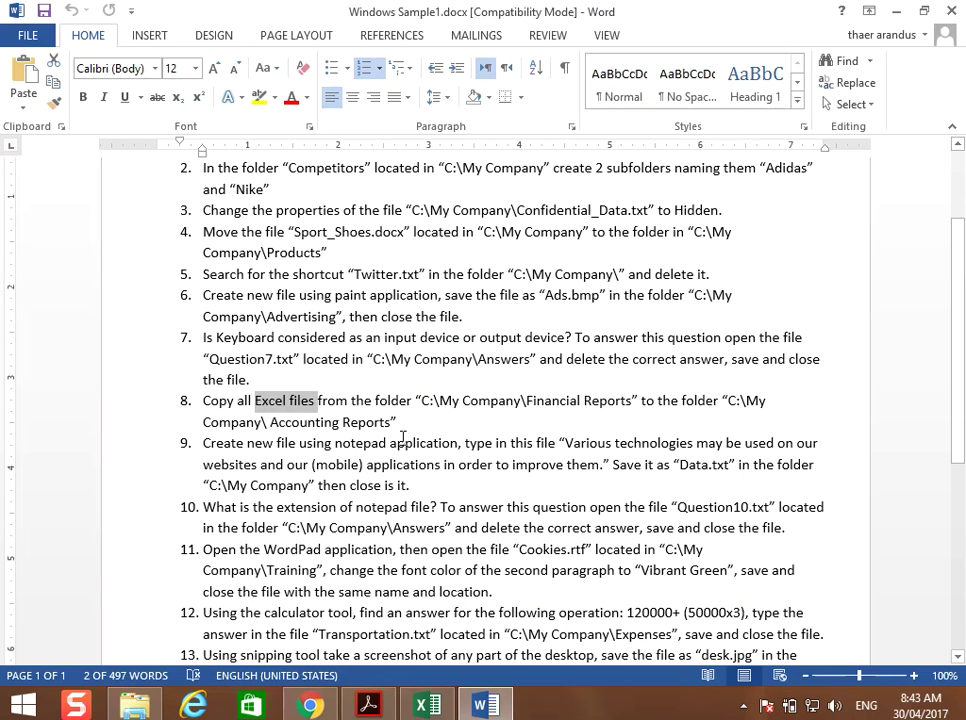
Switch to File Explorer and copy all the Excel files in My Company\Financial Reports, leaving out the year folders.
click(135, 705)
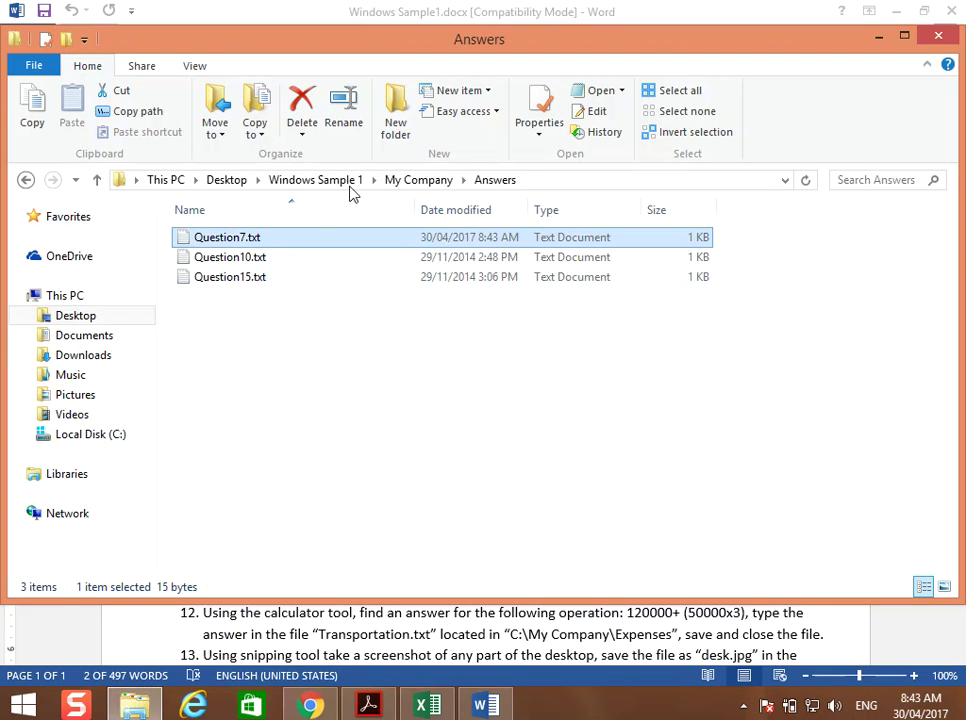
click(403, 181)
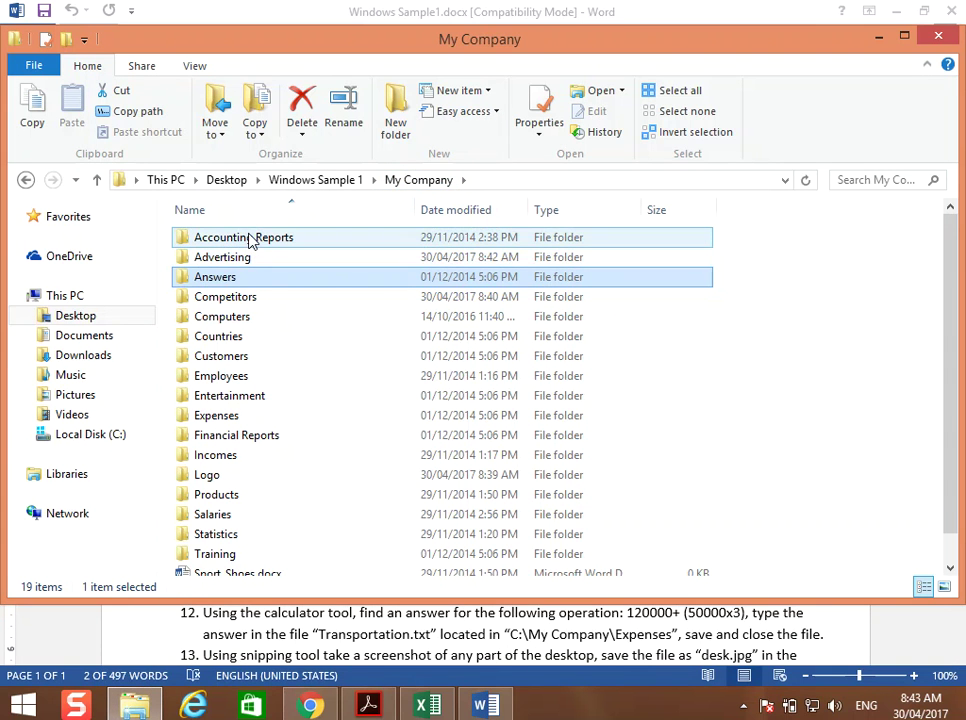
double_click(218, 436)
drag(241, 452, 183, 300)
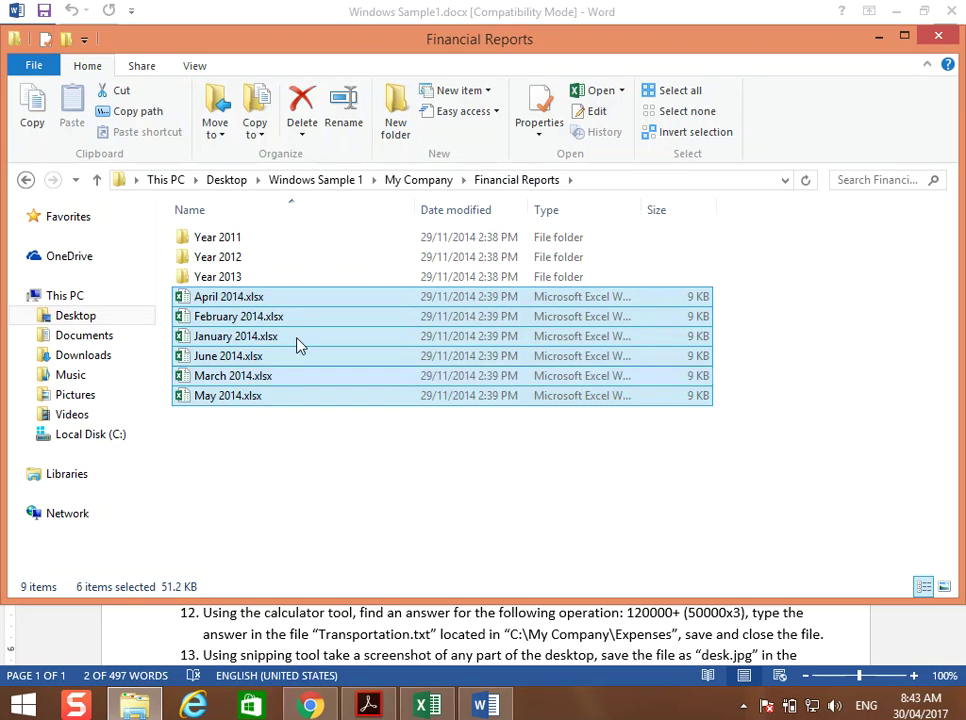
key(ctrl+c)
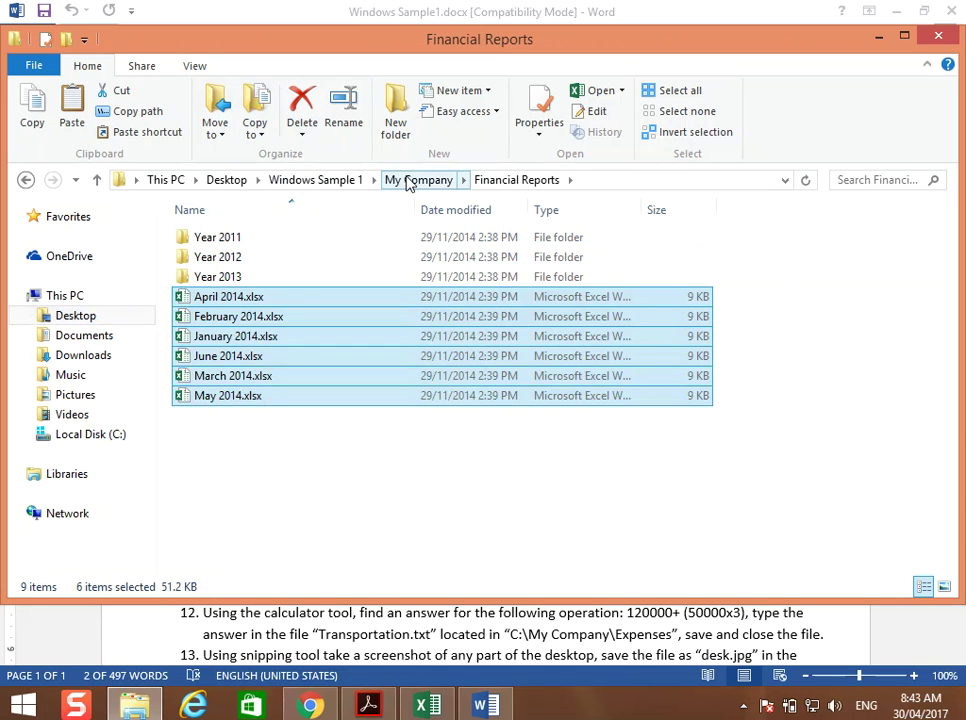
Paste the copied Excel files into the My Company\Accounting Reports folder.
click(396, 182)
double_click(258, 240)
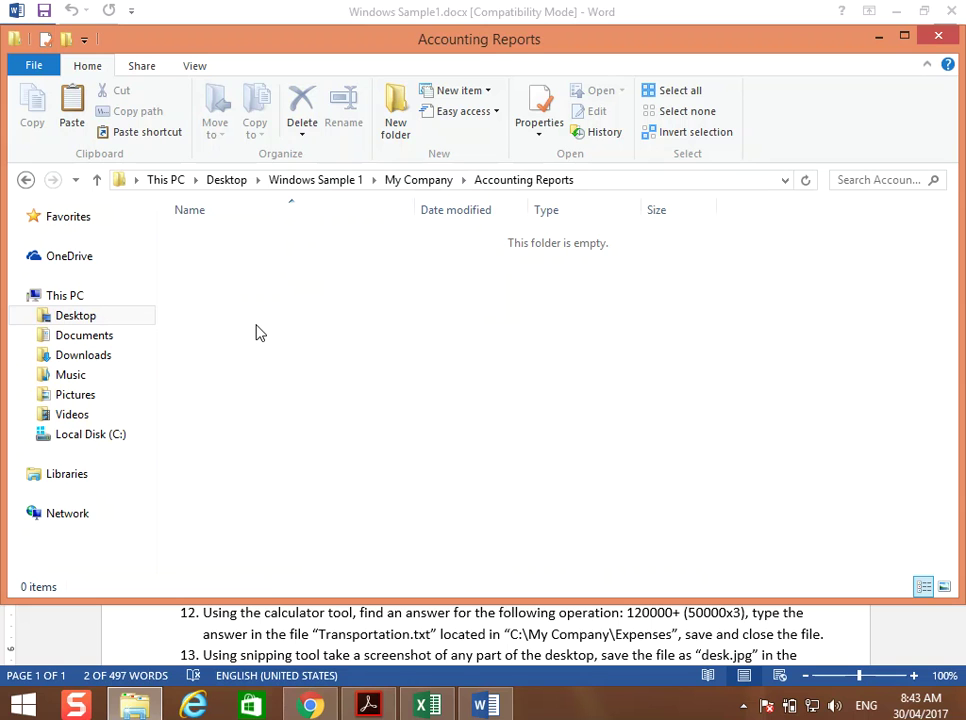
key(ctrl+v)
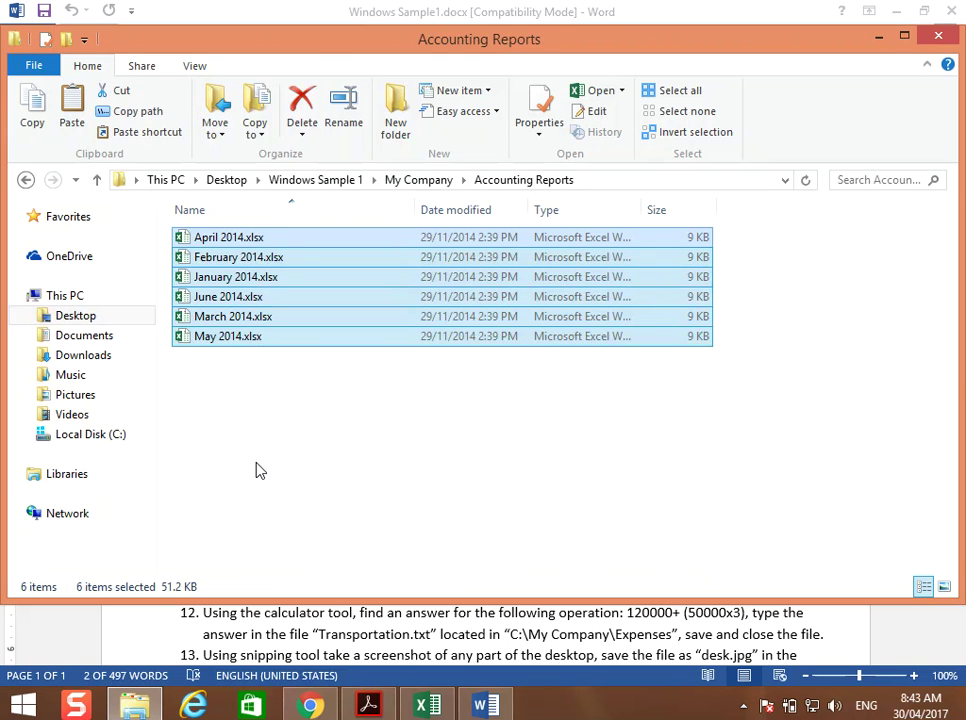
right_click(258, 474)
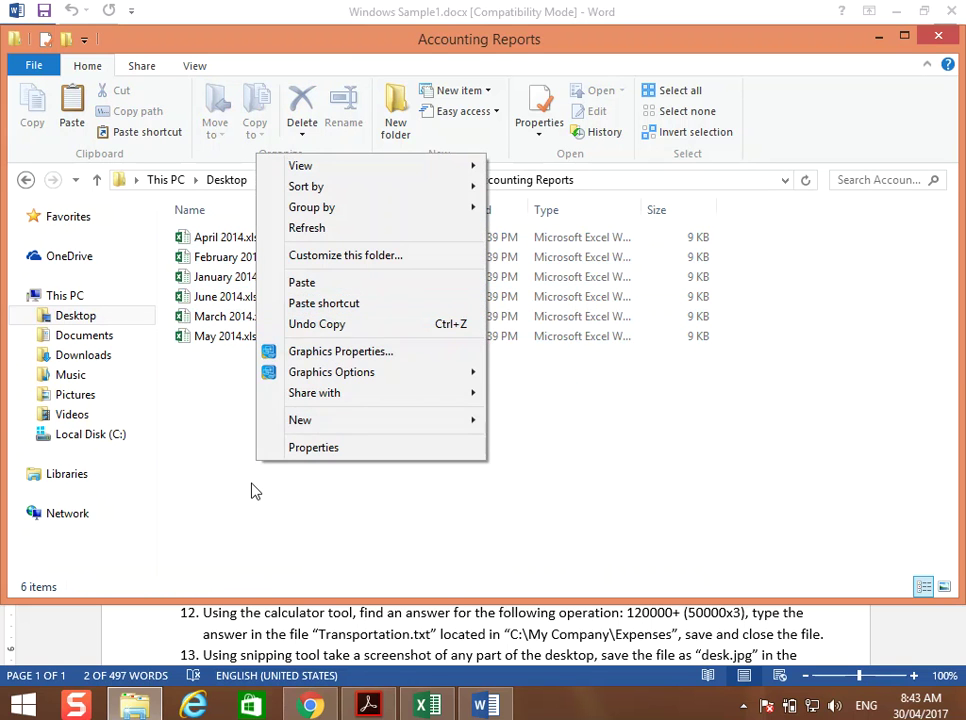
click(218, 458)
Copy the ninth task's quoted sentence beginning "Various technologies may be used" from the Word document into a new Notepad file.
click(334, 636)
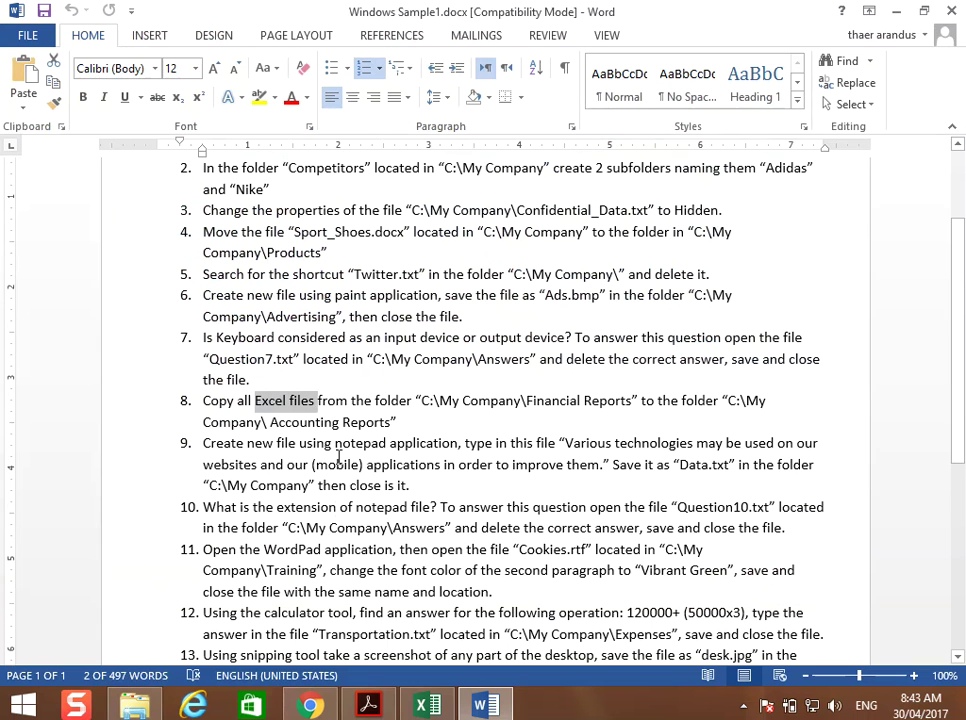
click(264, 445)
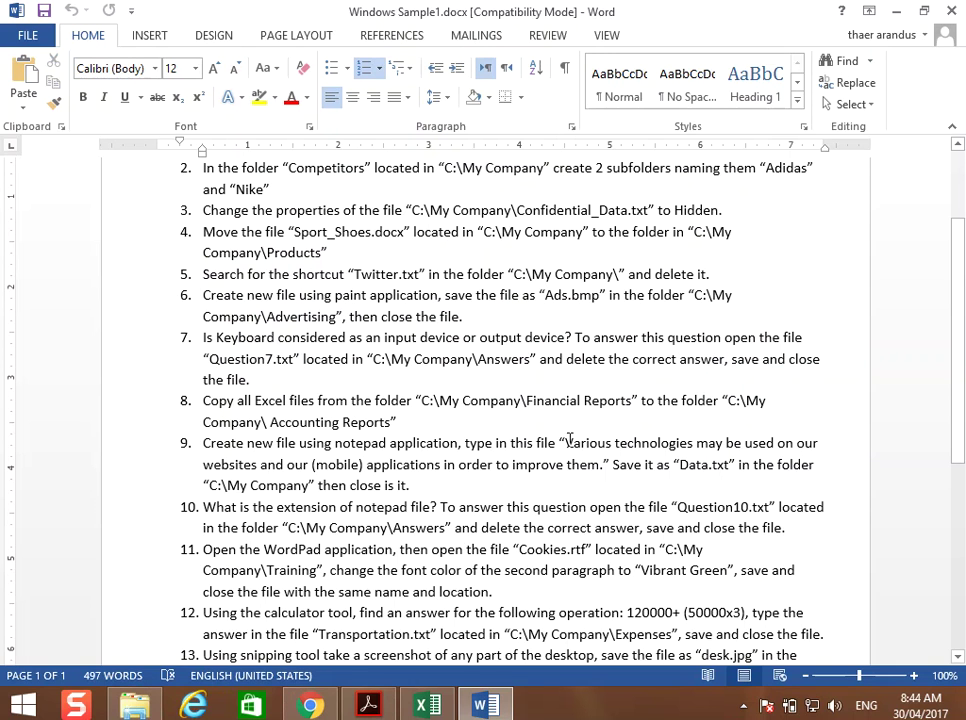
drag(565, 441, 603, 482)
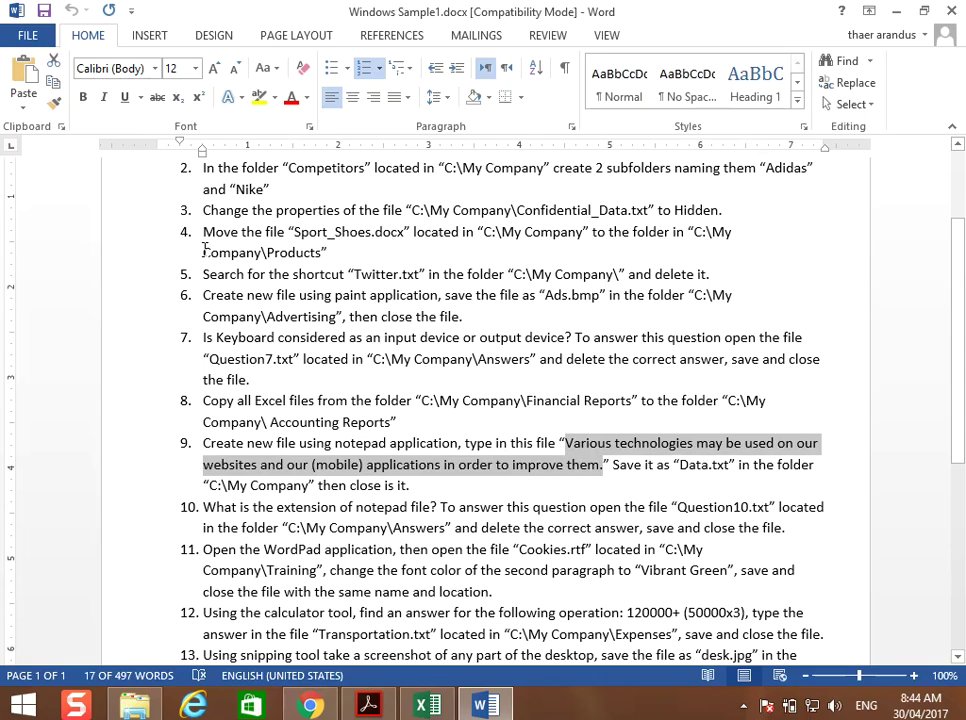
key(super)
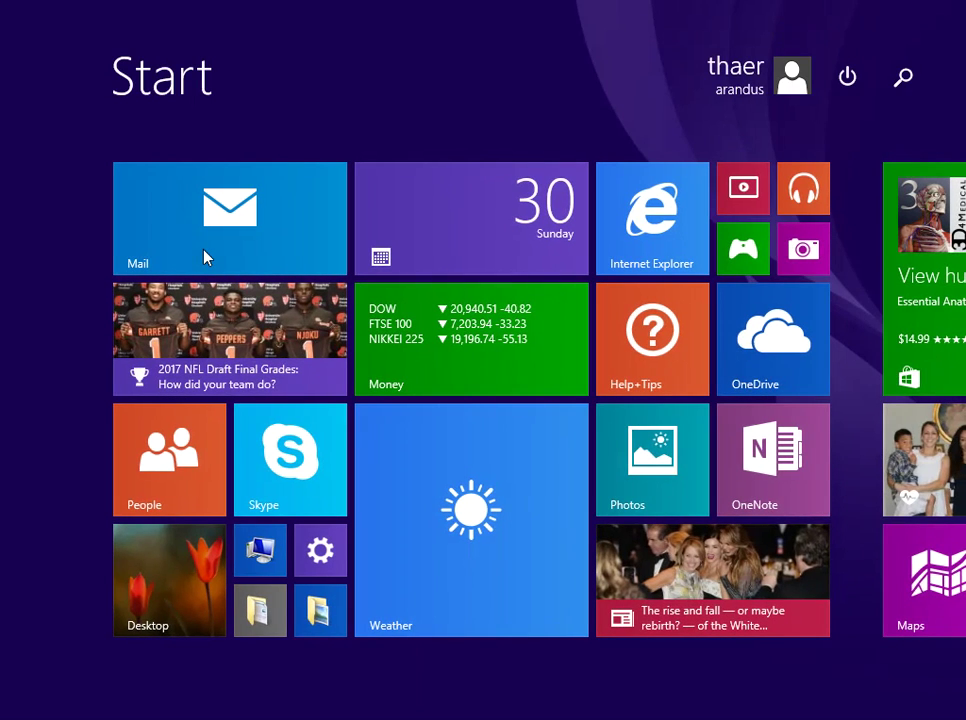
text(notepad)
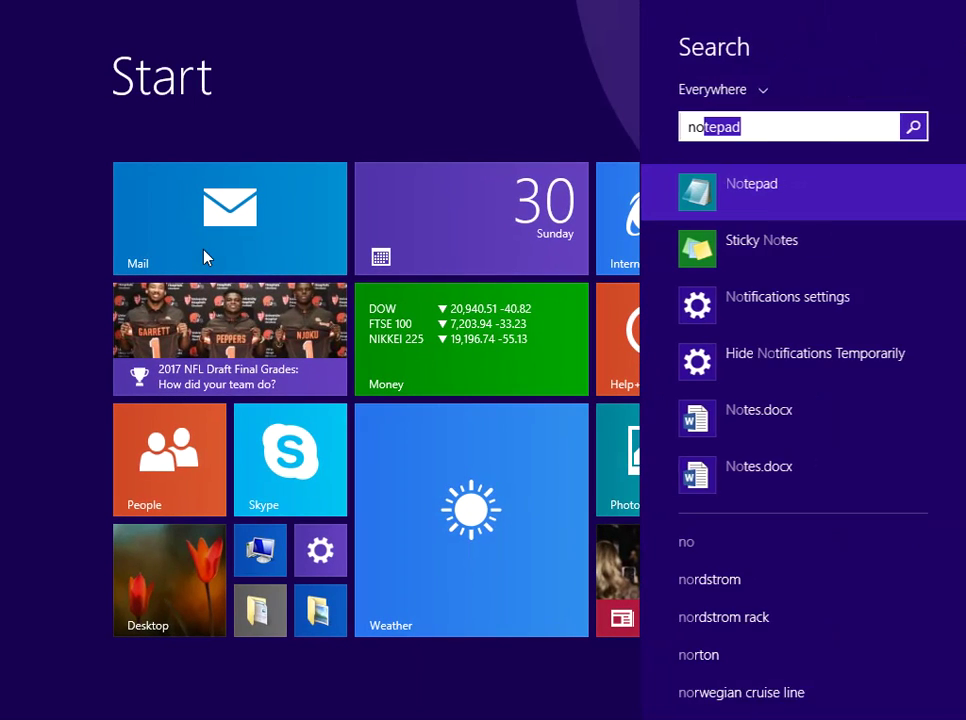
click(778, 200)
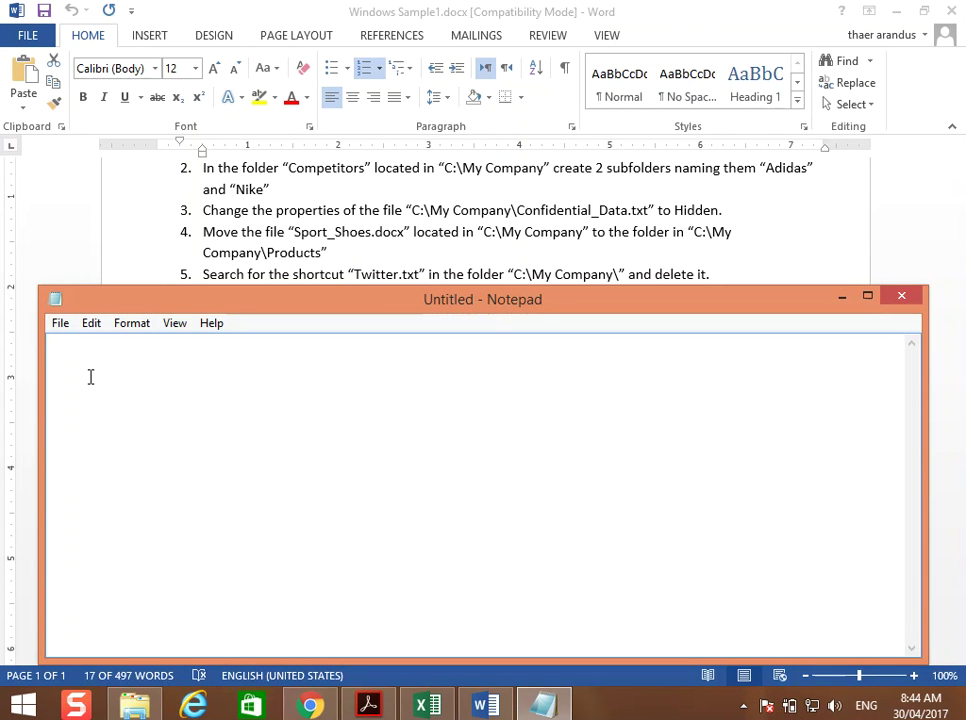
key(ctrl+v)
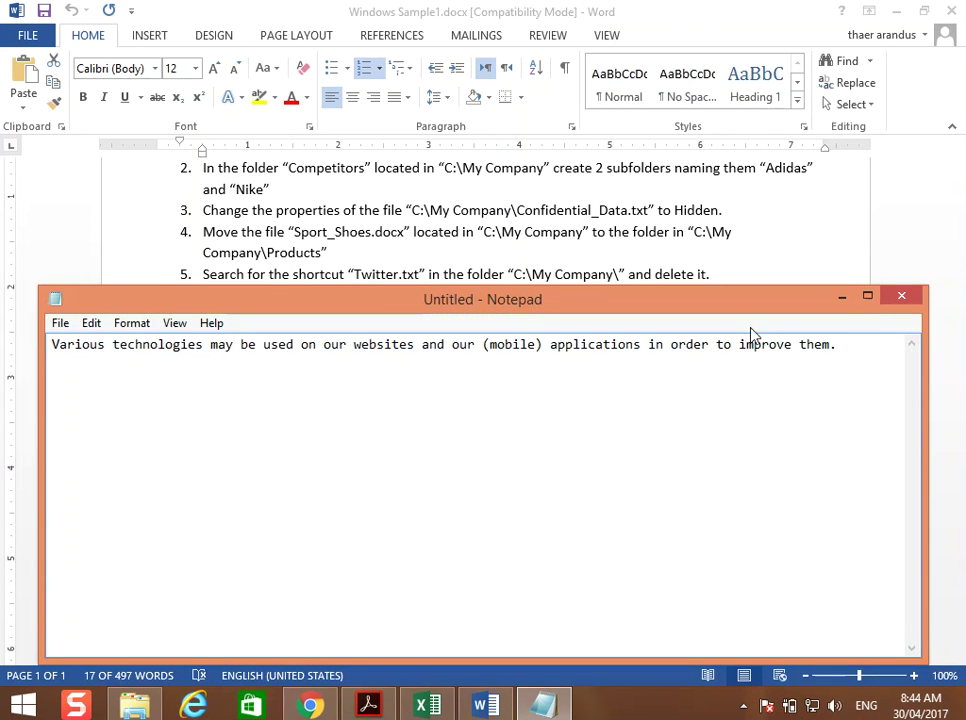
Save the Notepad text as Data in Desktop\Windows Sample 1\My Company, then close Notepad.
drag(705, 306, 731, 505)
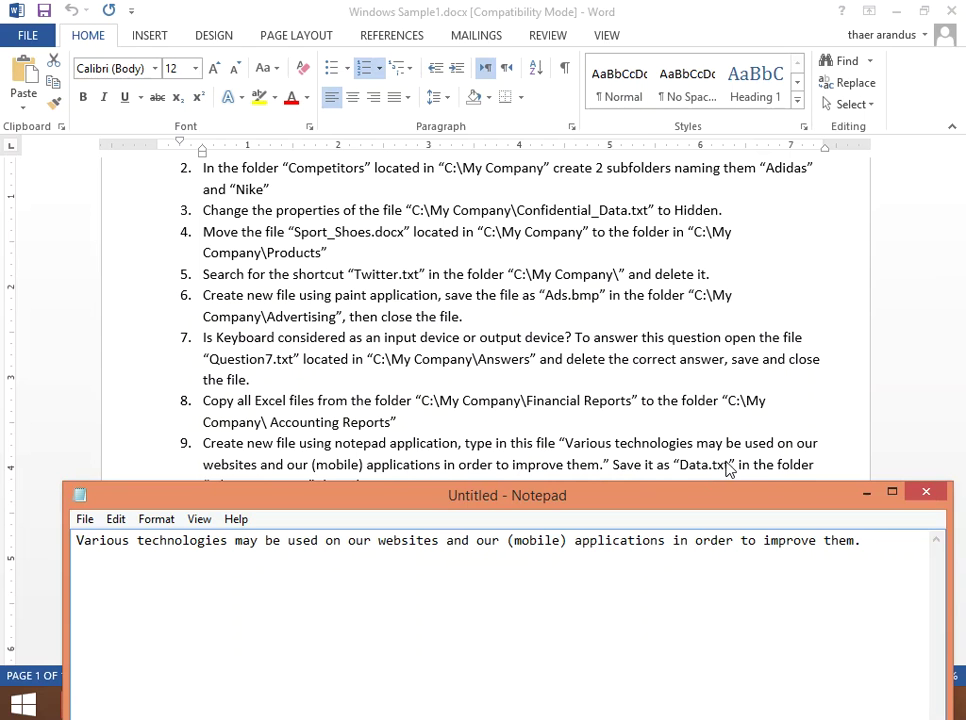
drag(592, 512, 630, 220)
click(92, 238)
click(152, 328)
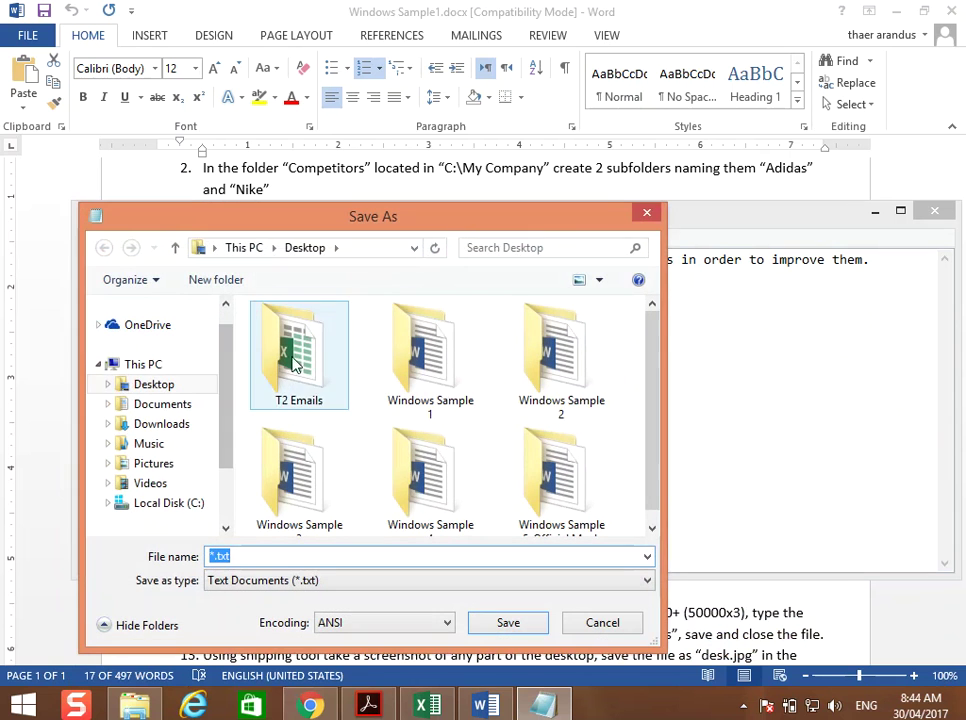
click(164, 388)
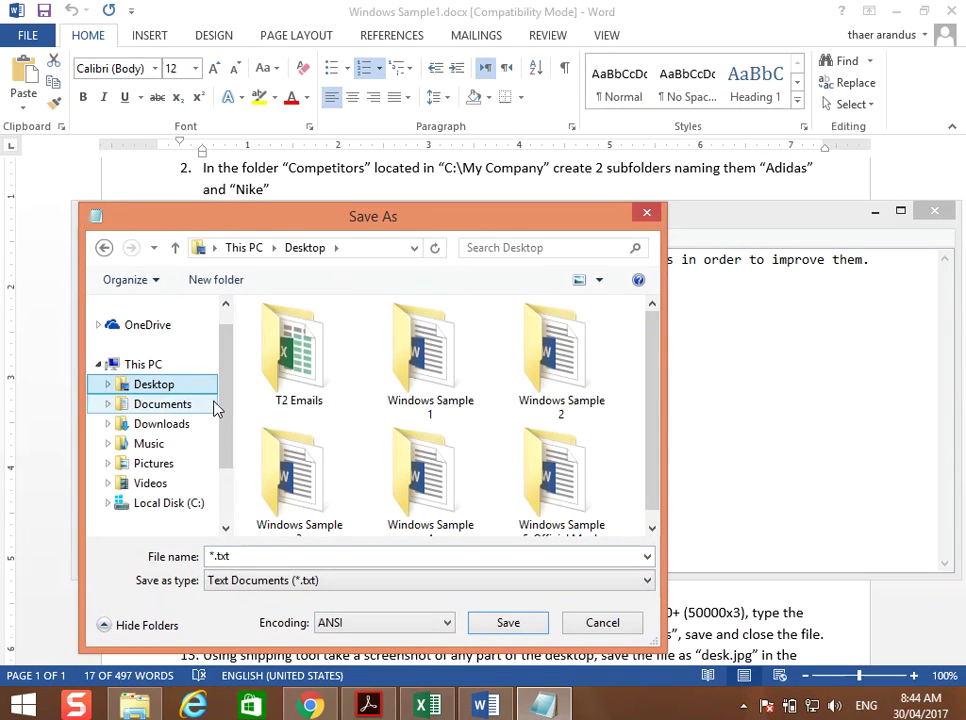
click(400, 367)
double_click(400, 367)
double_click(340, 336)
drag(367, 556, 282, 556)
text(Data)
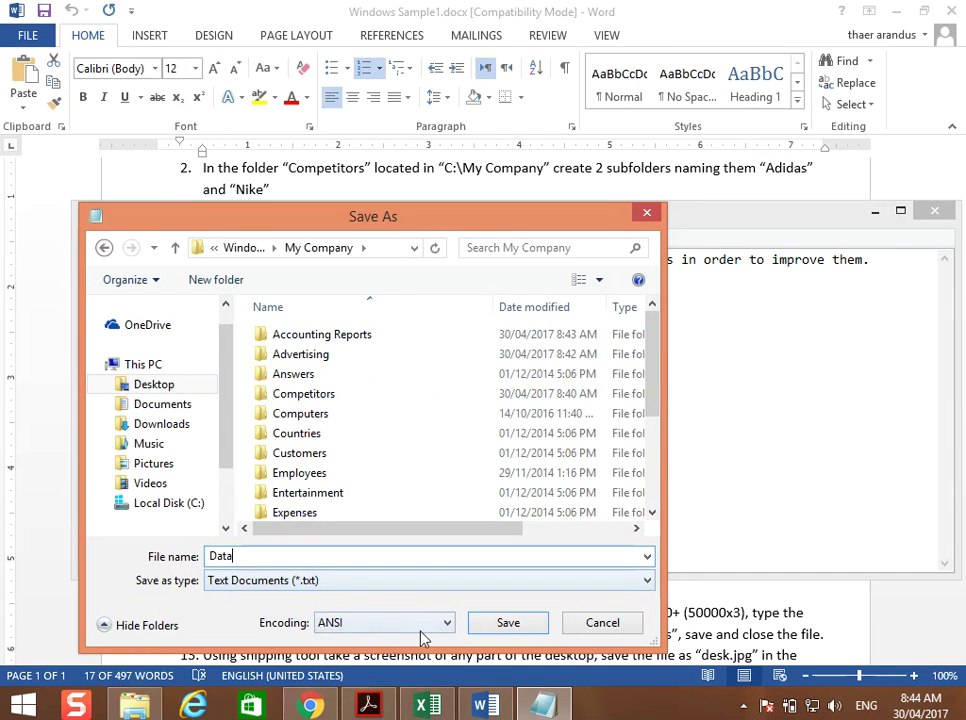
click(489, 625)
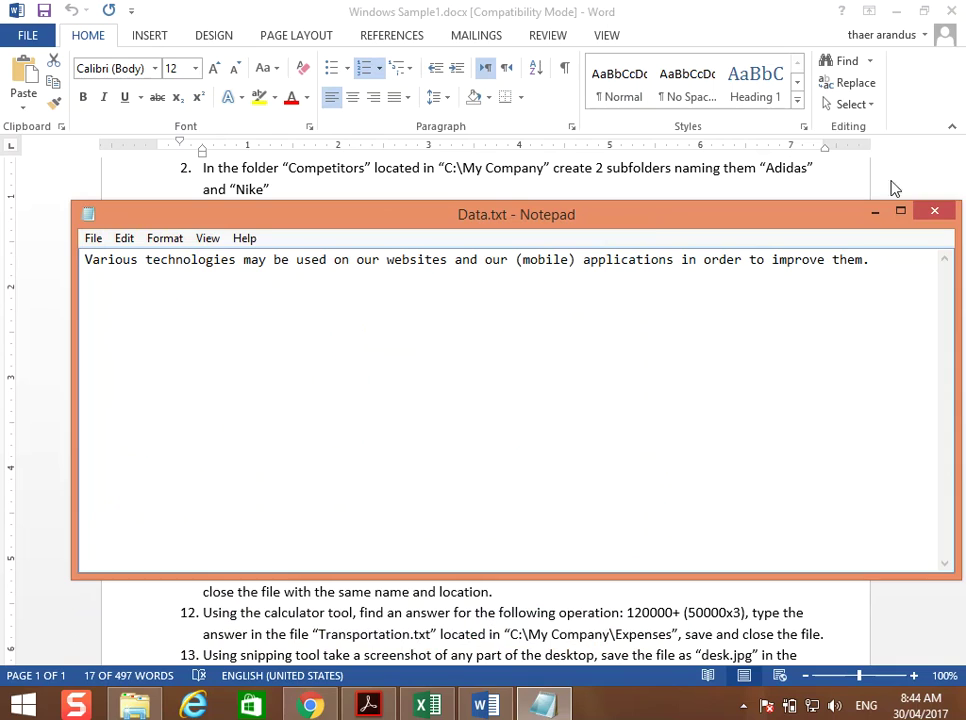
click(934, 211)
Read the tenth task in the Word document, then open Question10.txt from the My Company\Answers folder in File Explorer.
scroll(238, 410, down, 5)
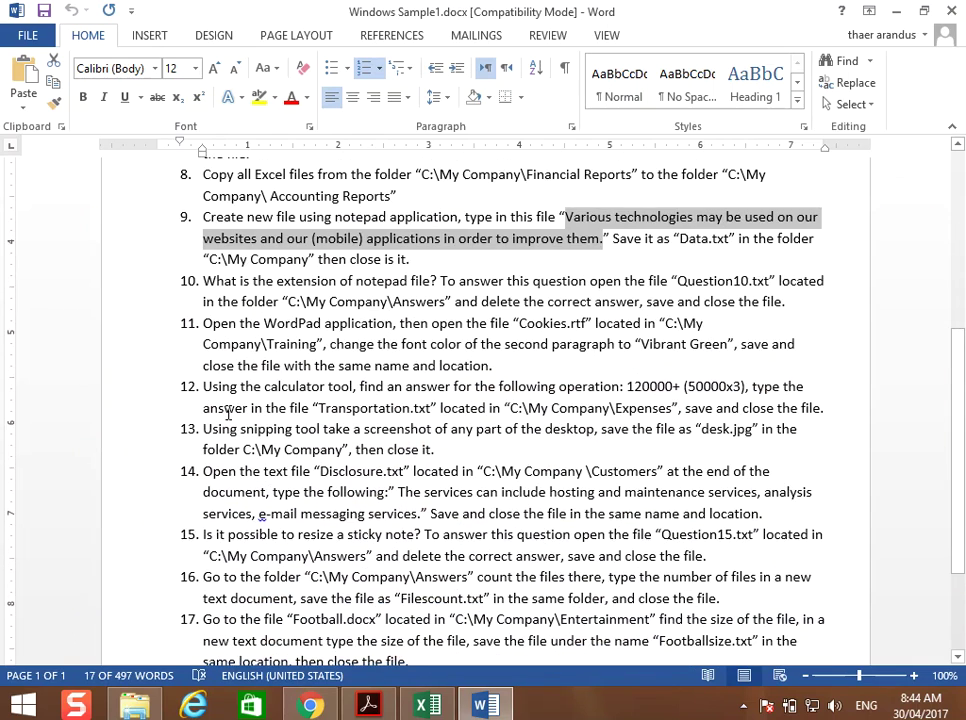
click(258, 252)
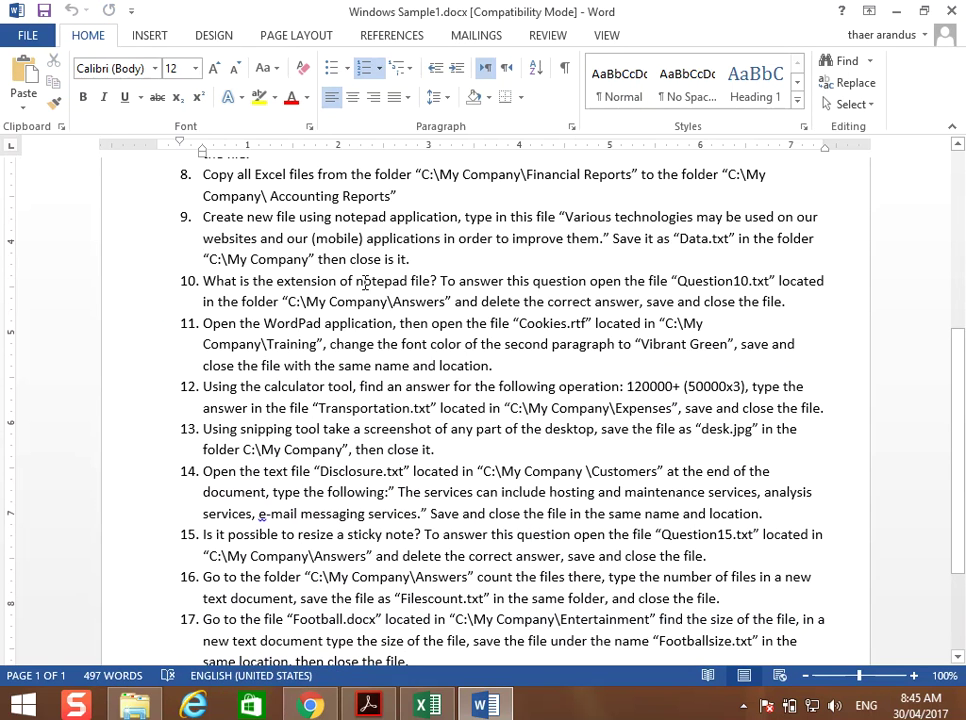
click(262, 323)
click(135, 706)
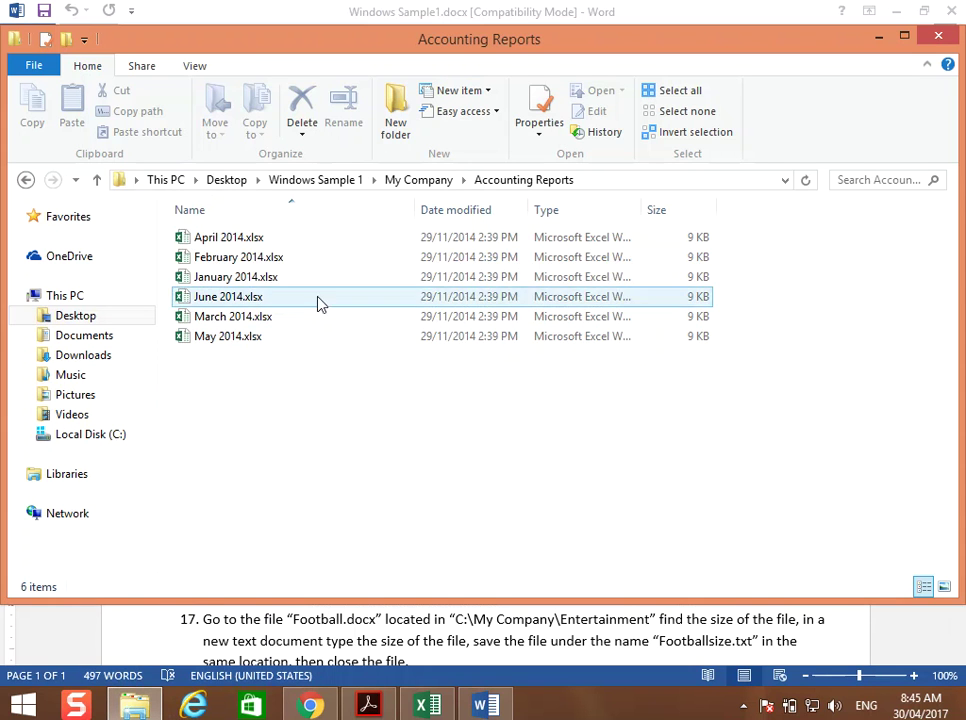
click(440, 179)
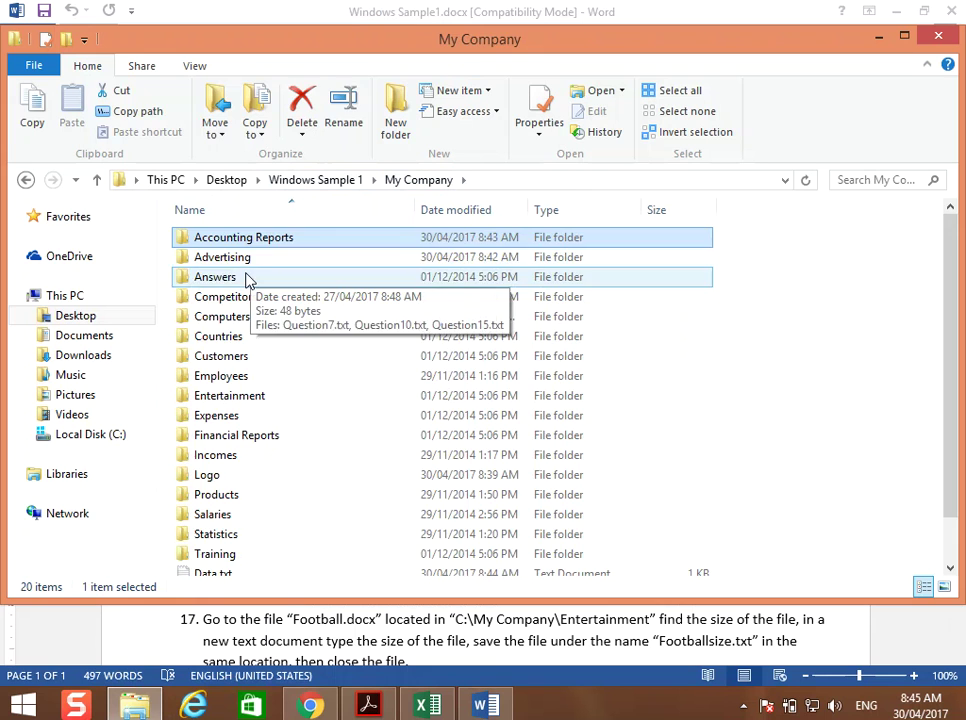
double_click(248, 278)
click(233, 258)
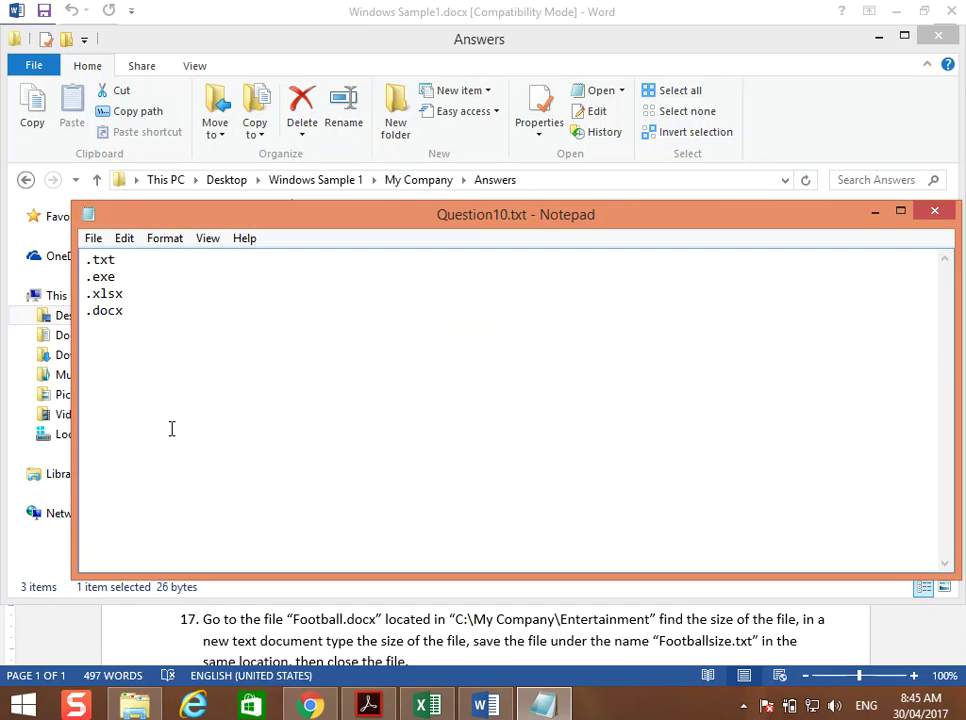
Delete the ".txt" answer from Question10.txt, then close the file and save the changes.
drag(120, 259, 54, 244)
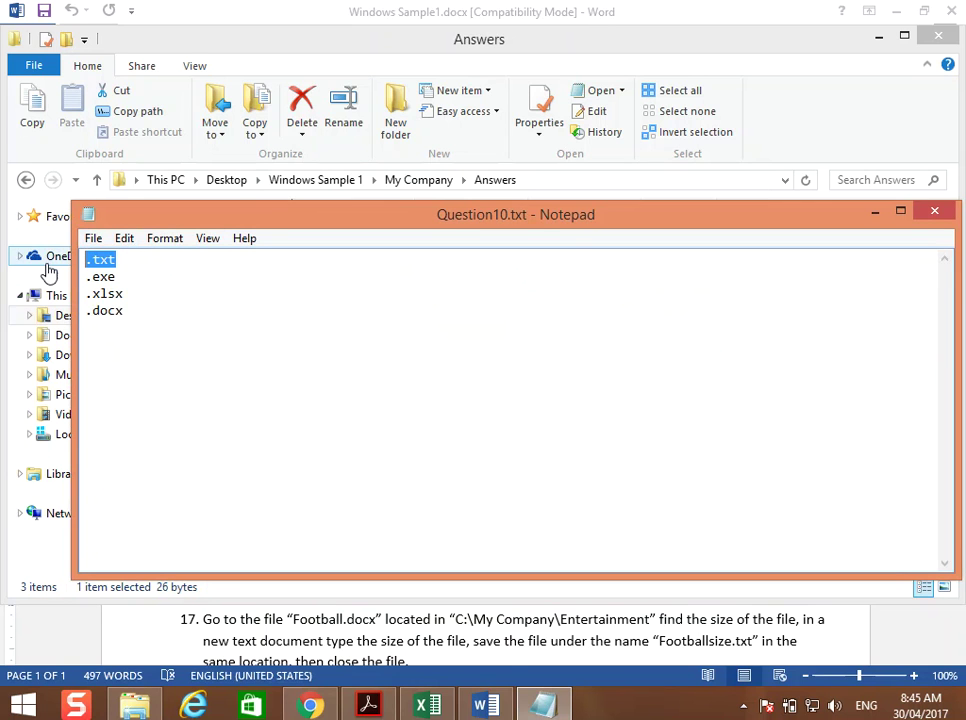
key(Delete)
click(930, 210)
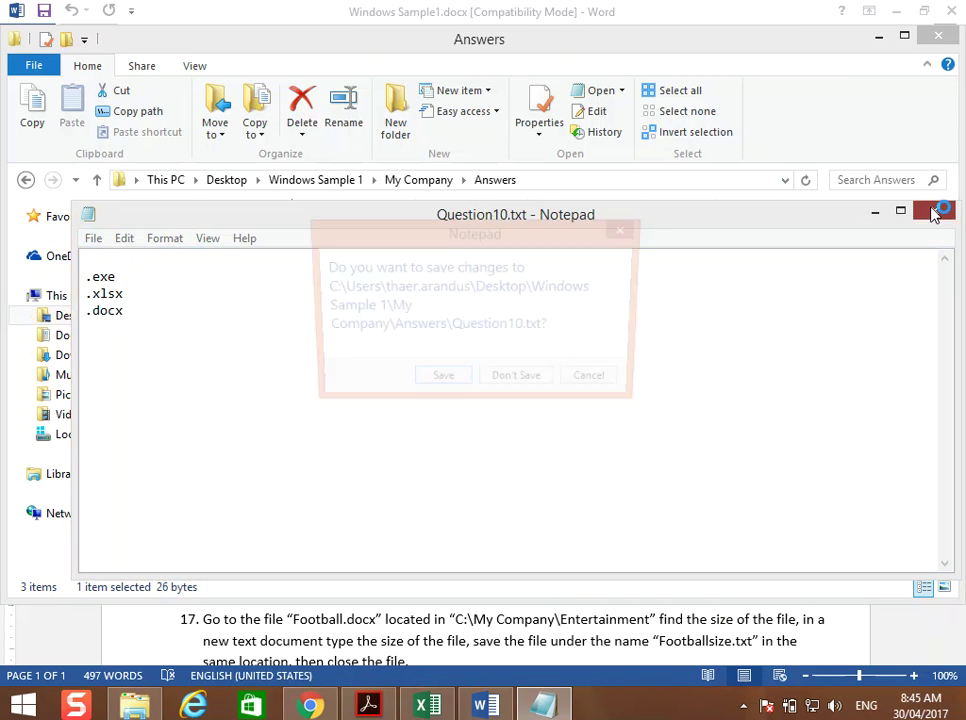
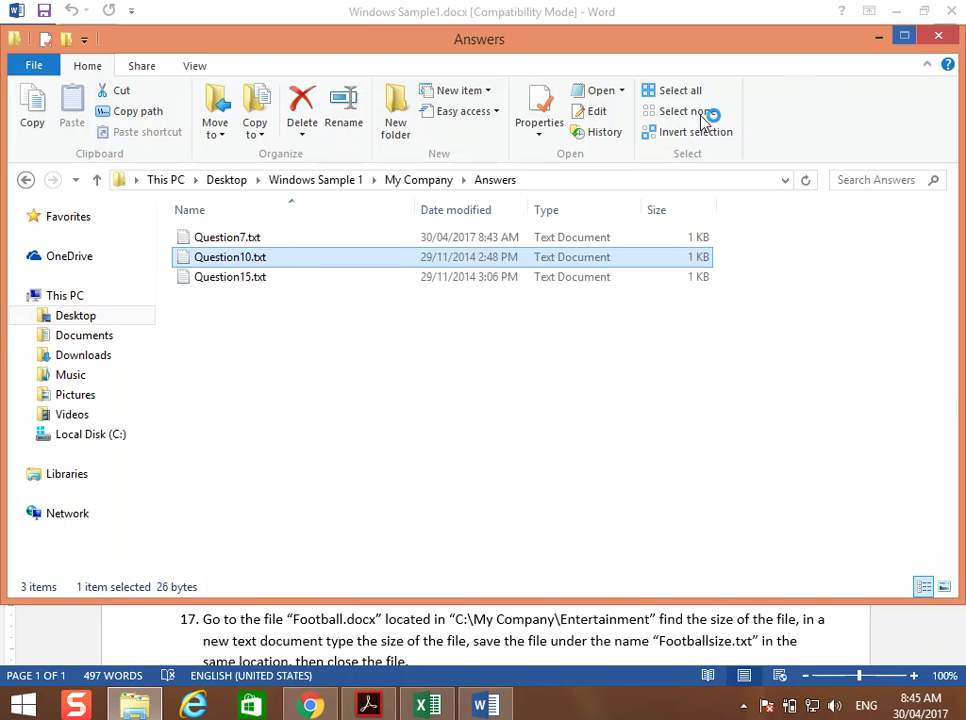
Return to the Word document to read the eleventh task, then launch WordPad.
click(262, 610)
scroll(258, 541, down, 2)
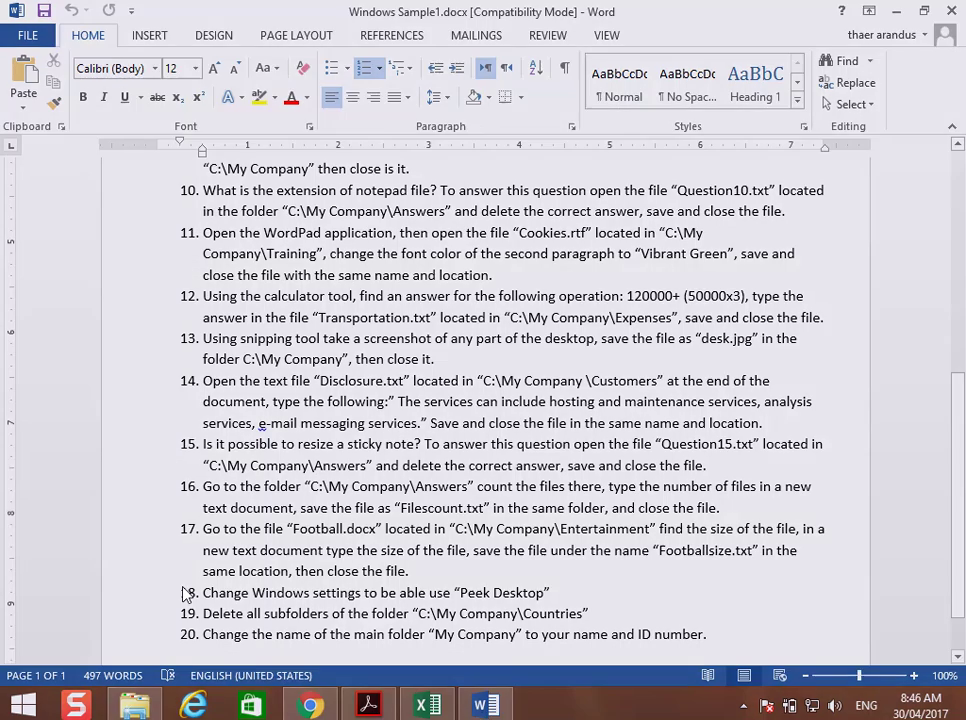
key(super)
text(word 2013)
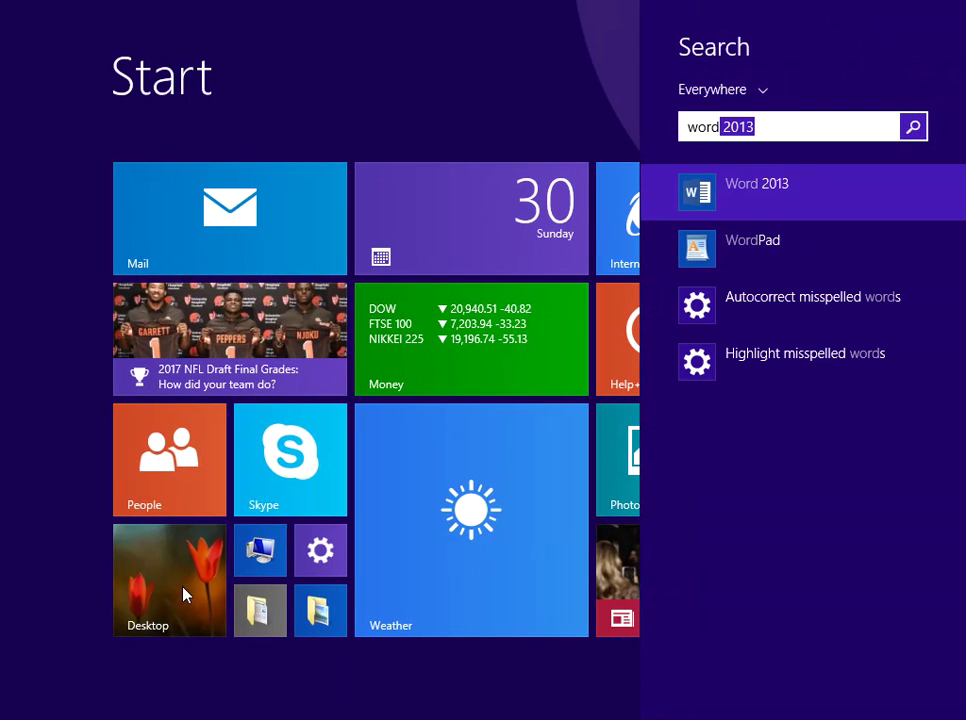
click(750, 258)
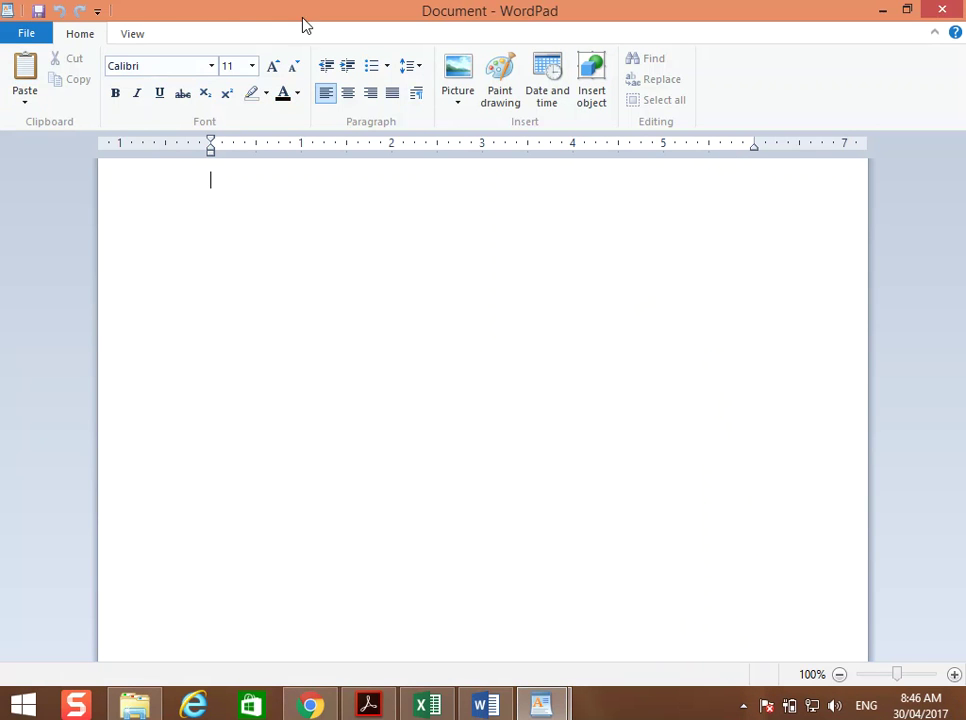
Start opening an existing document in WordPad and browse to Desktop\Windows Sample 1\My Company.
click(16, 36)
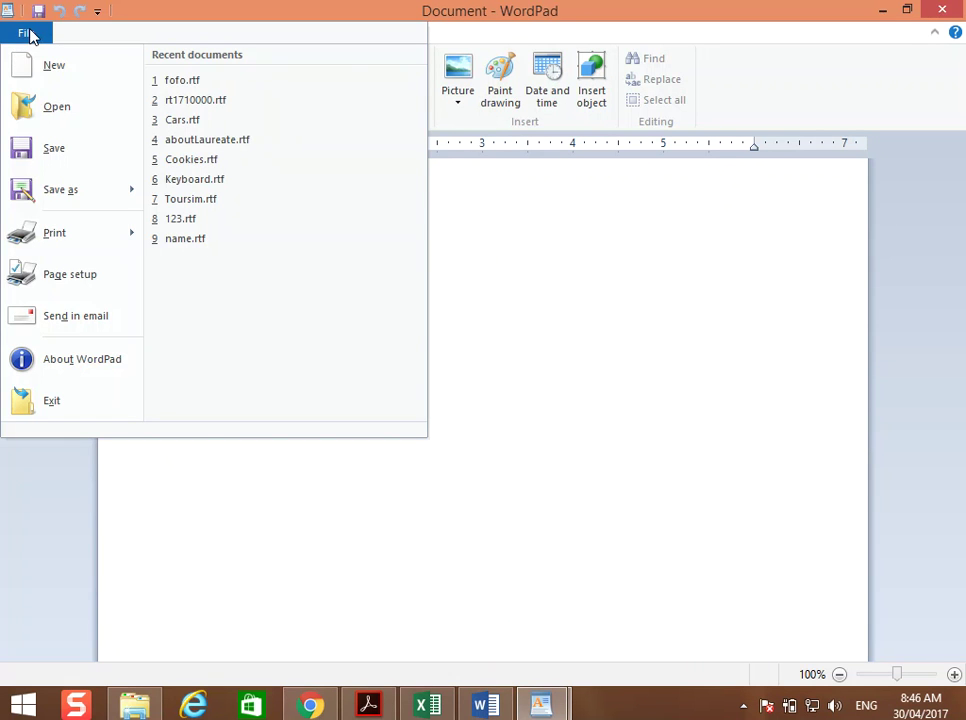
click(43, 106)
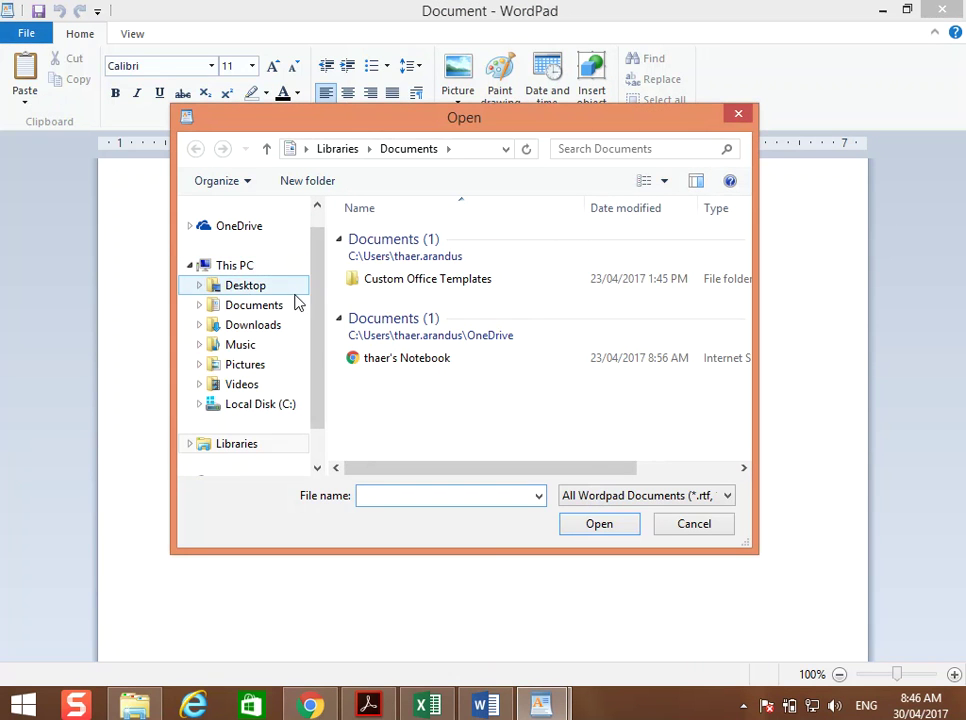
click(285, 288)
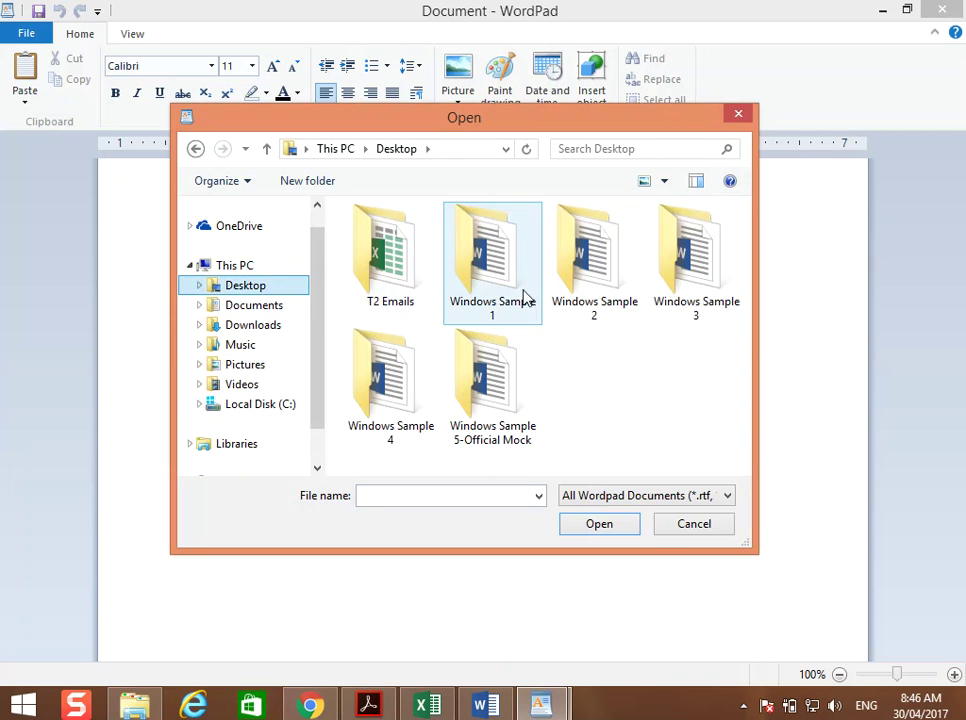
double_click(507, 291)
double_click(437, 237)
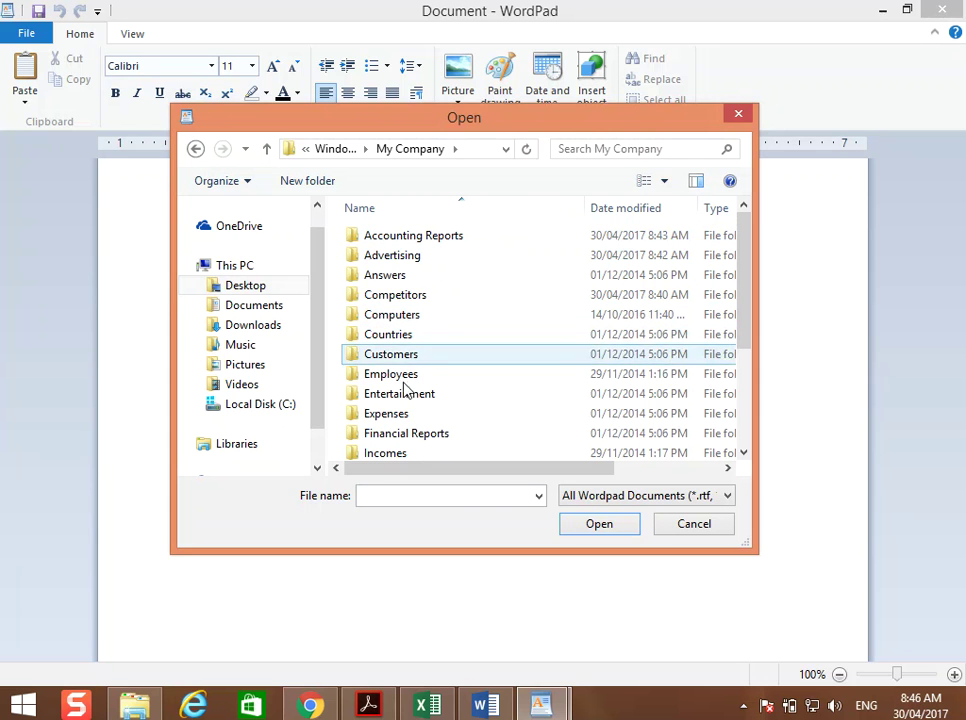
Recheck the eleventh task in the Word document, then open Cookies.rtf from the Training folder in WordPad.
click(483, 706)
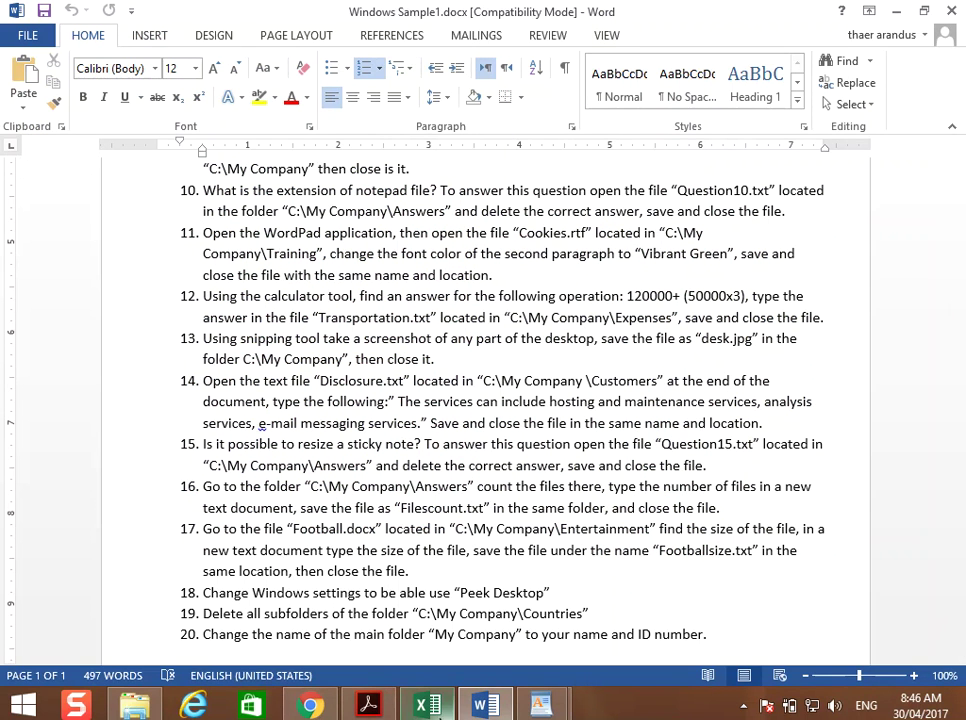
click(540, 705)
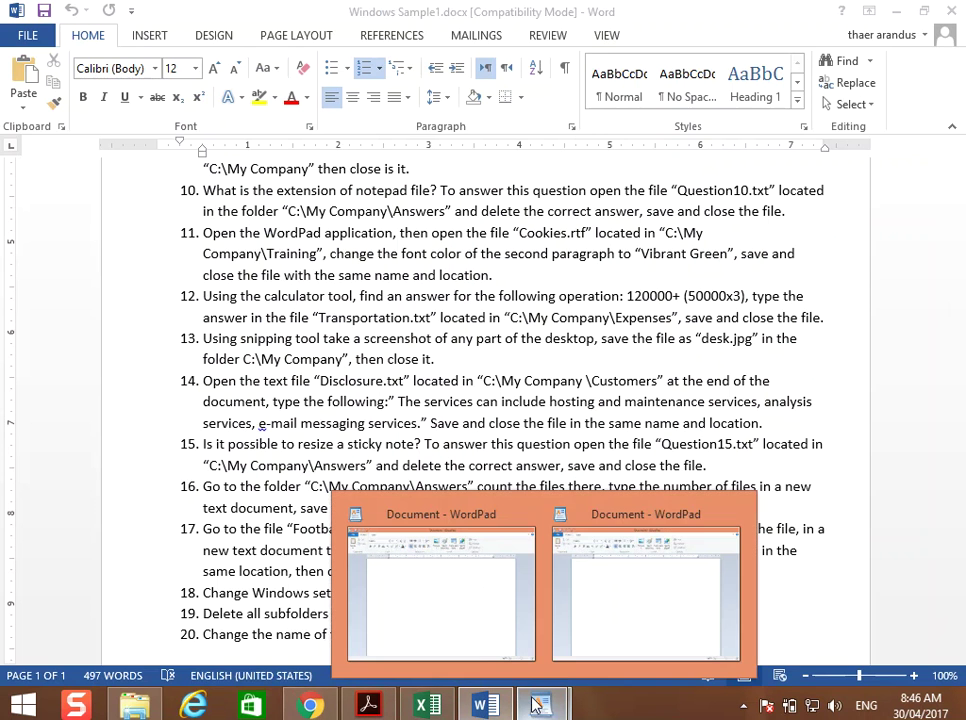
click(588, 625)
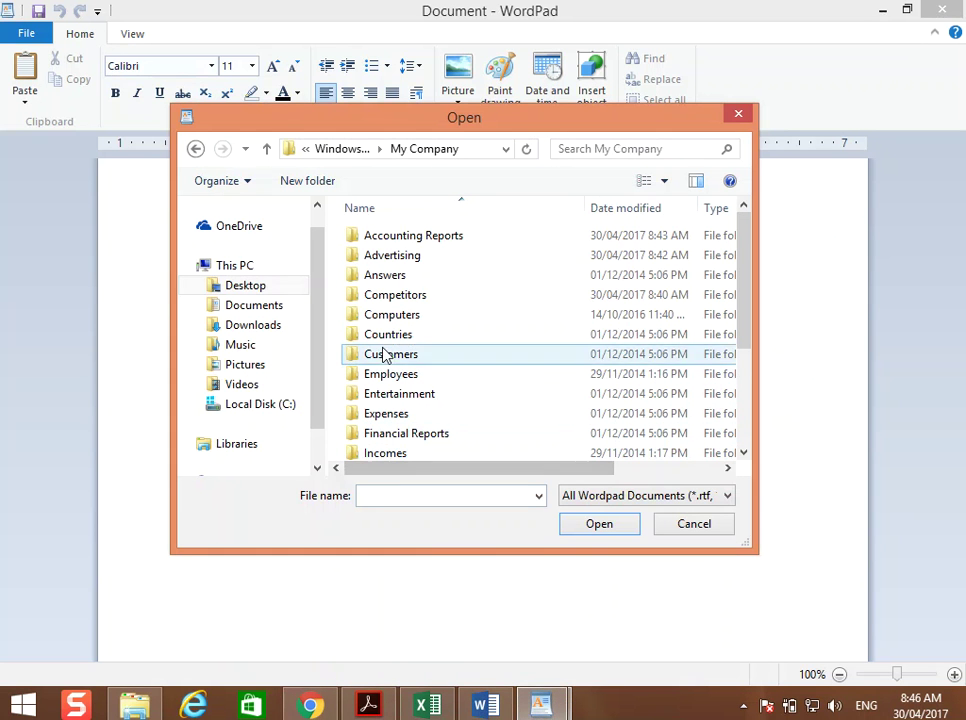
scroll(389, 394, down, 1)
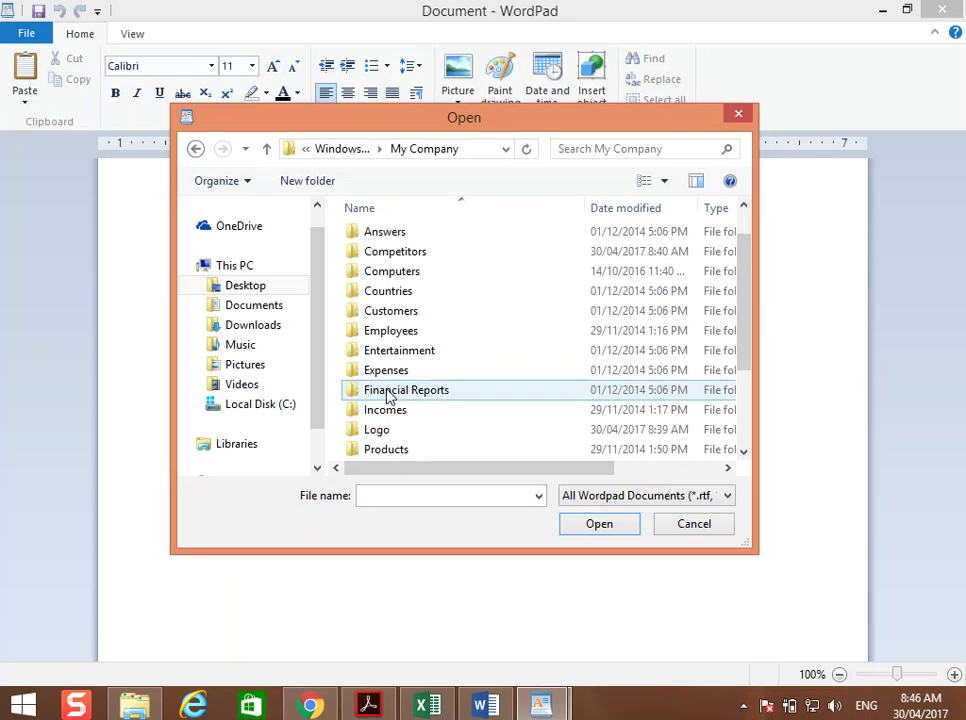
scroll(389, 396, down, 1)
double_click(390, 452)
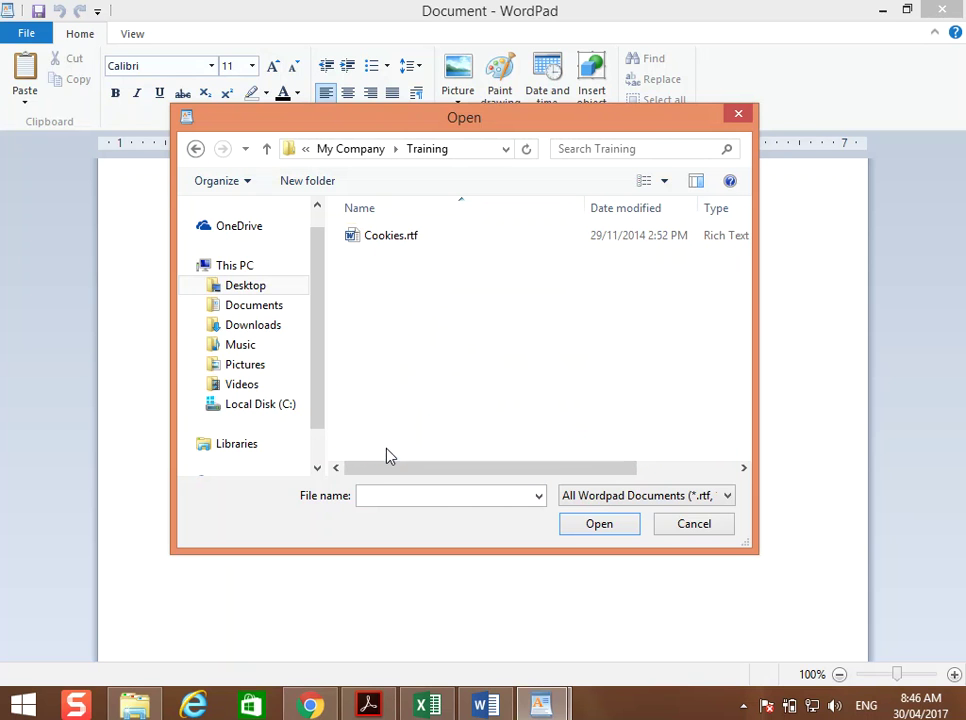
double_click(403, 243)
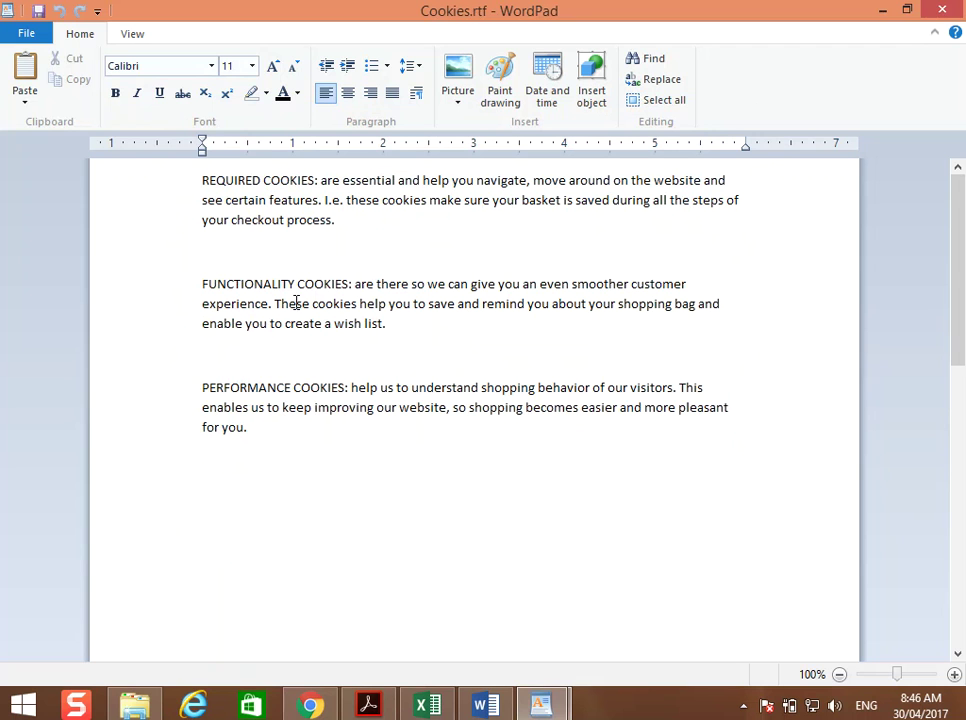
Set the font color of the second paragraph, "FUNCTIONALITY COOKIES", to Vibrant Green, then close Cookies.rtf and save the changes.
double_click(236, 186)
triple_click(238, 193)
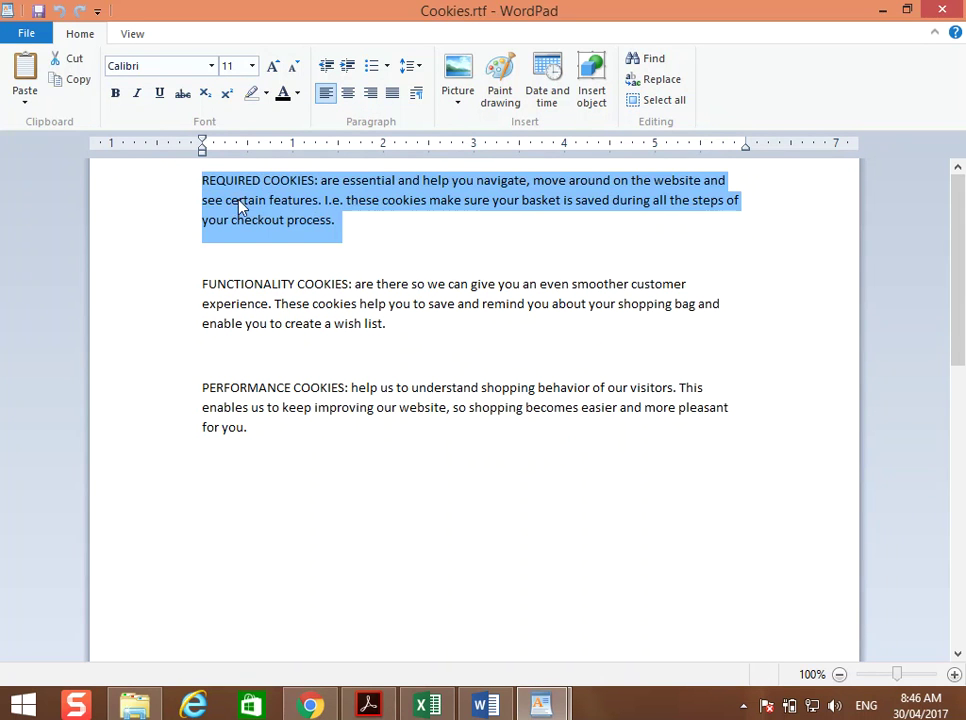
triple_click(281, 325)
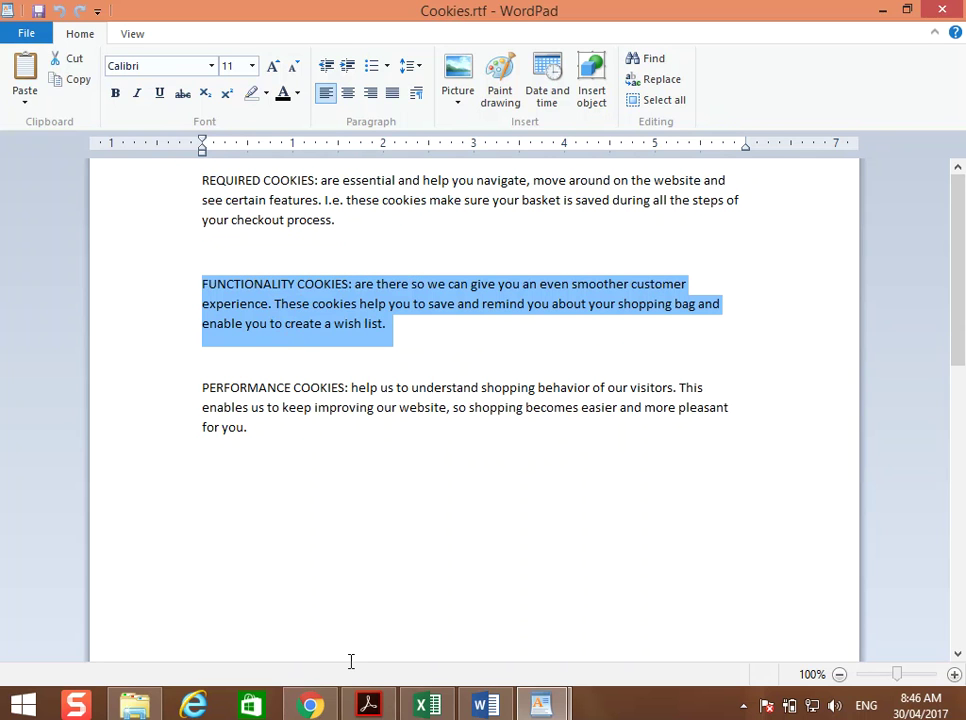
click(297, 93)
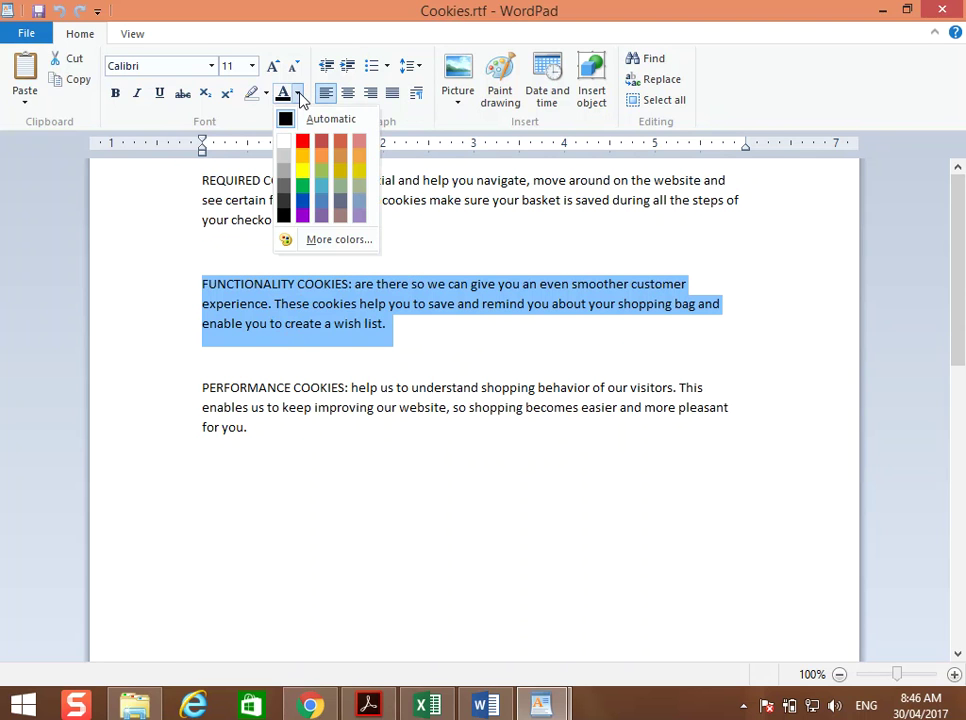
click(304, 188)
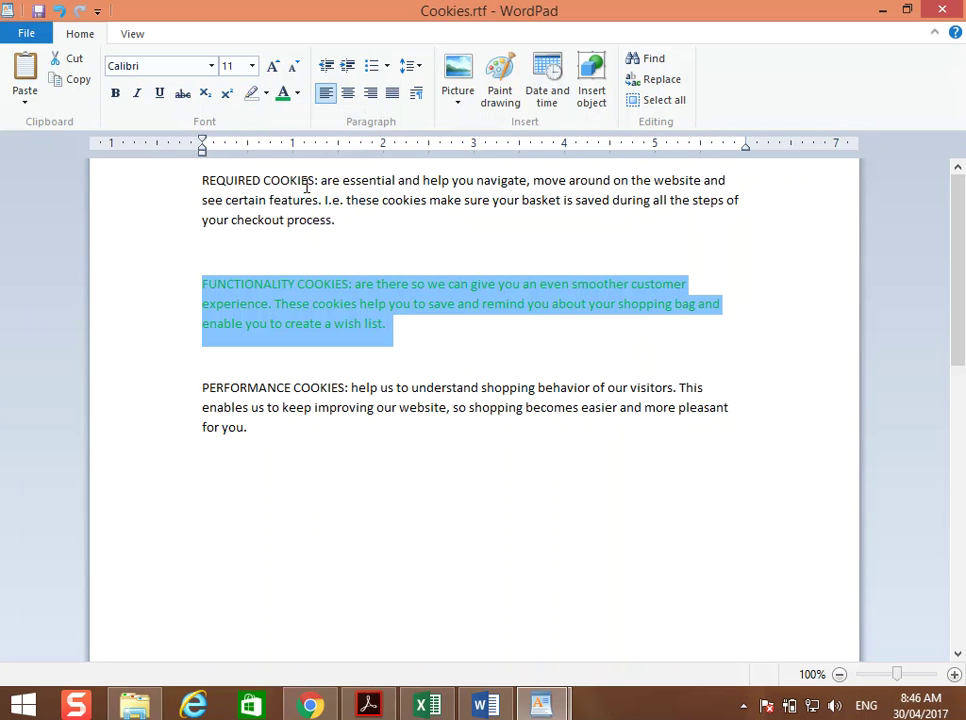
key(alt+F4)
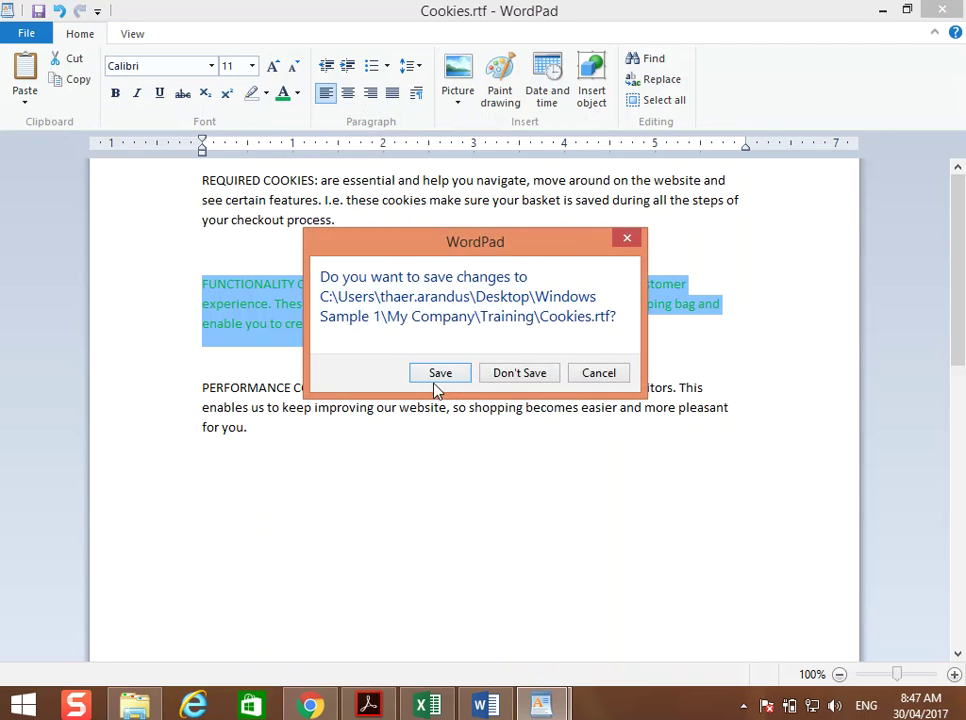
click(438, 373)
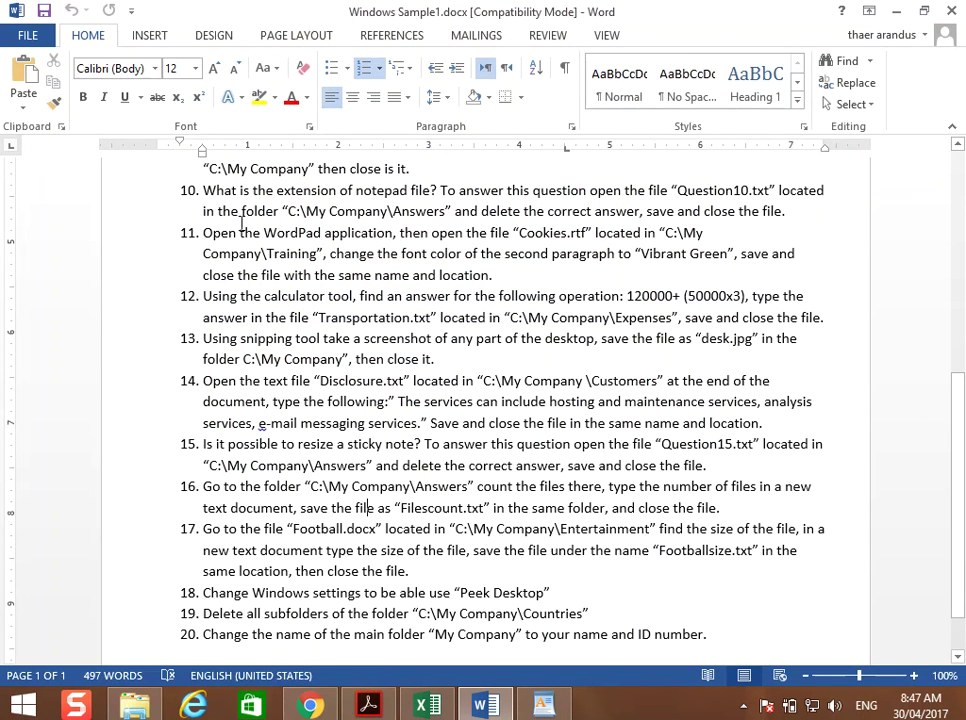
Read the twelfth task in the Word document, then launch Calculator and move it clear of the operation text.
scroll(213, 292, down, 1)
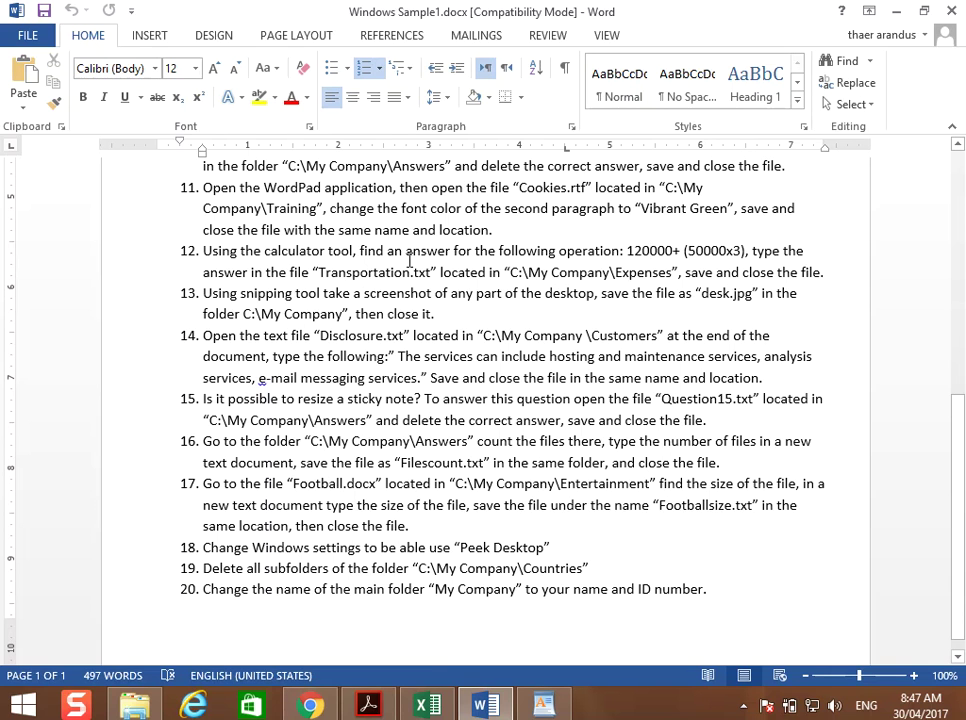
key(super)
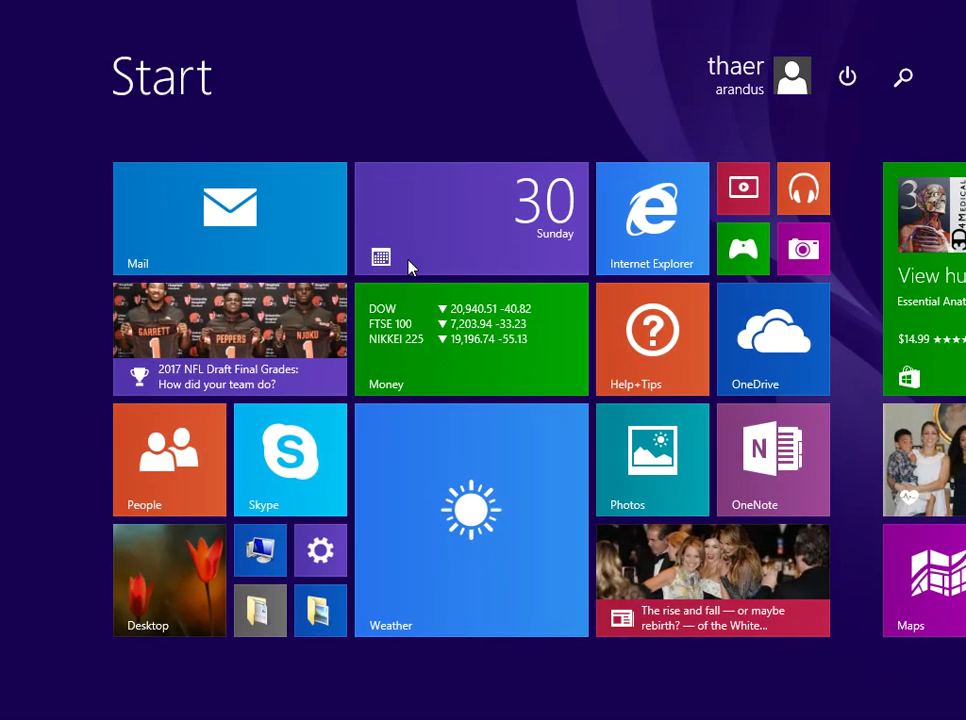
text(calculator)
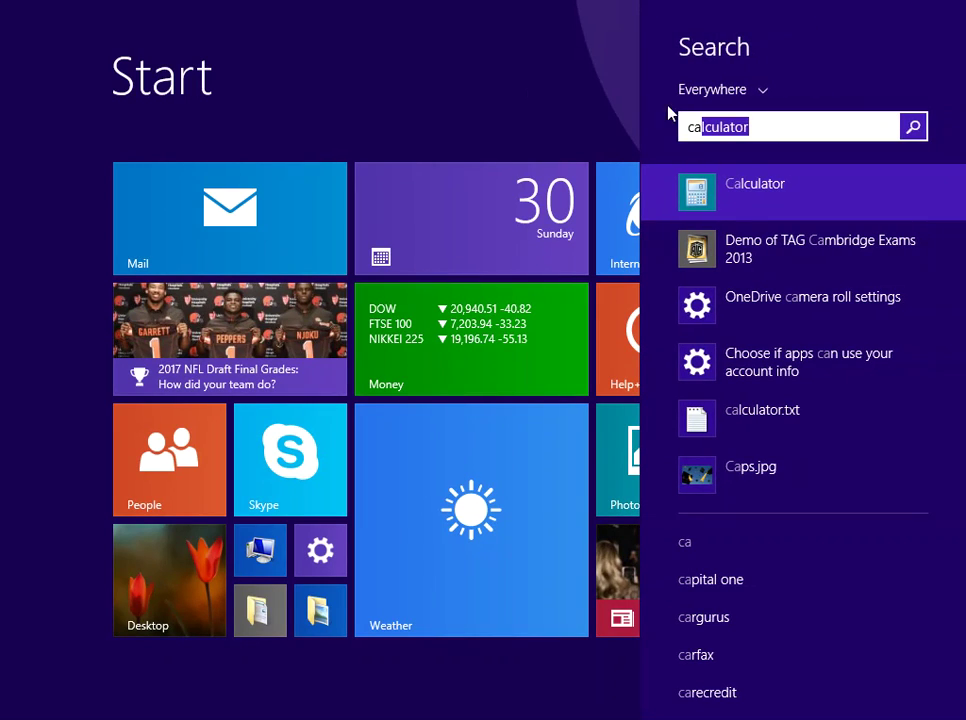
click(758, 184)
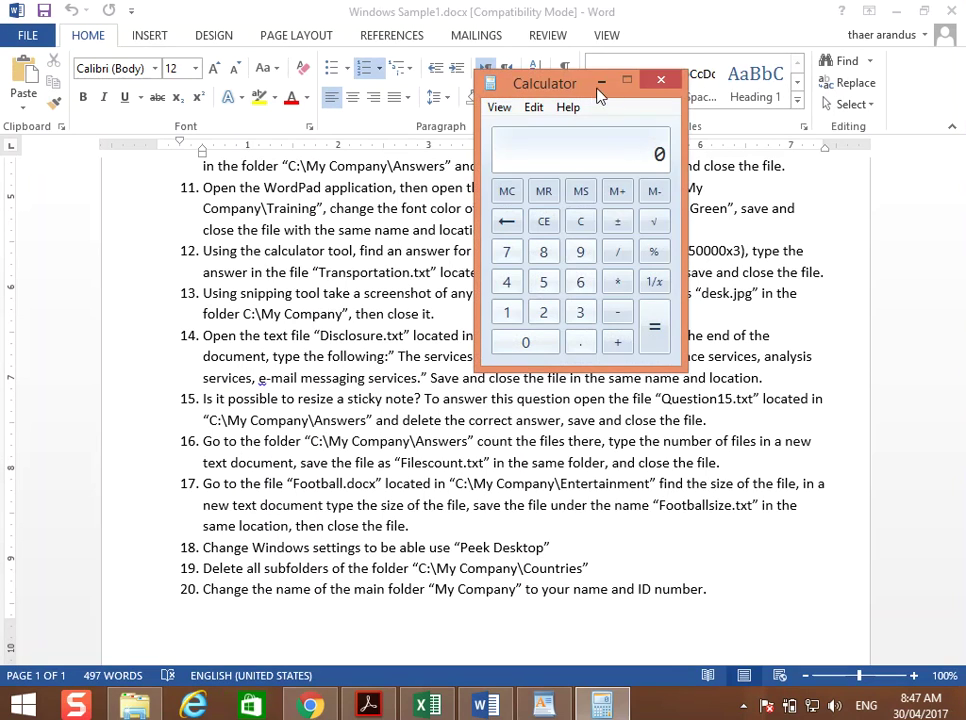
drag(572, 88, 186, 131)
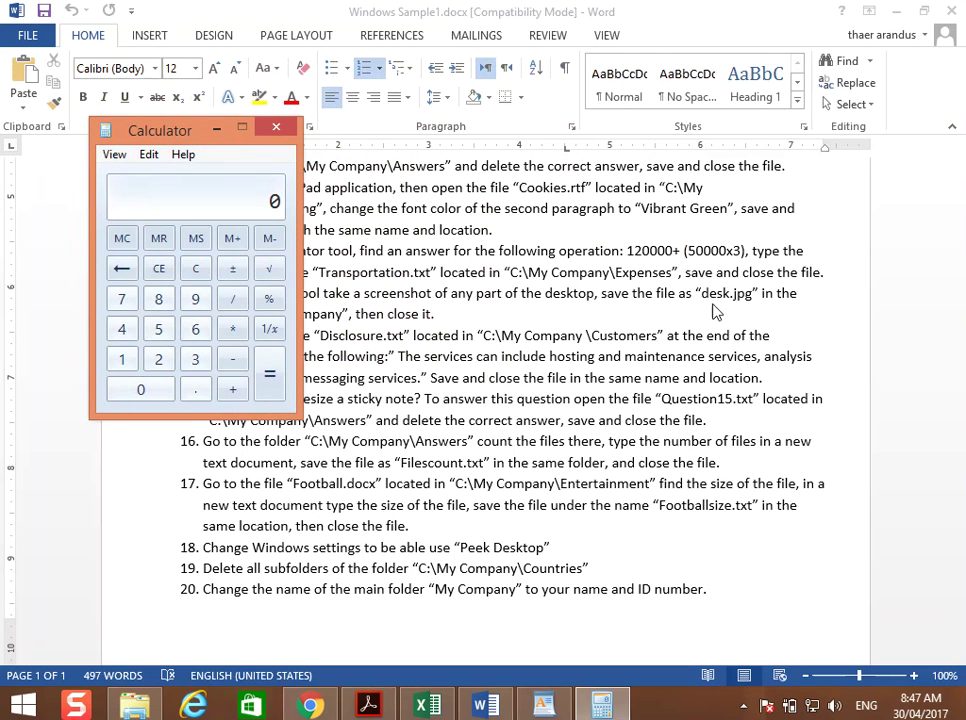
Switch the calculator from Standard to Scientific mode.
click(114, 154)
mouse_move(145, 163)
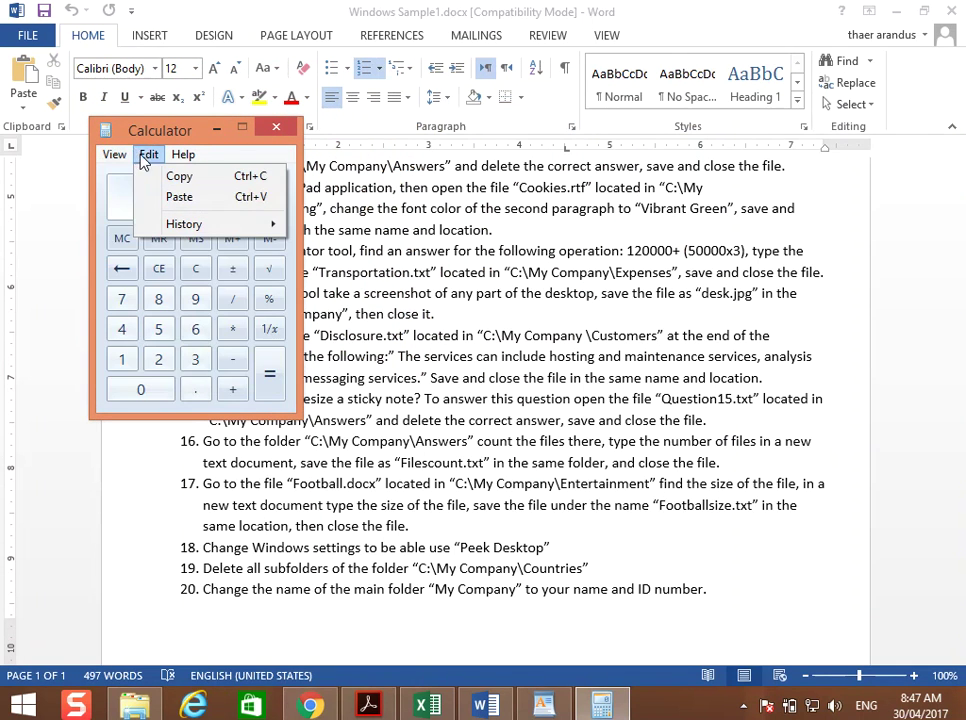
mouse_move(112, 154)
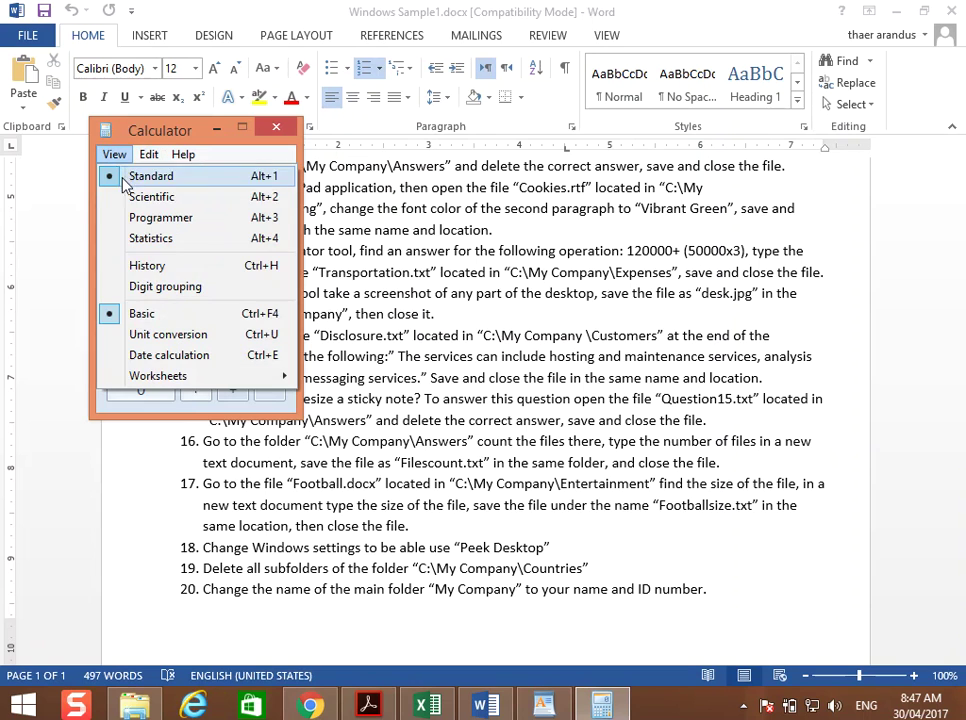
click(112, 199)
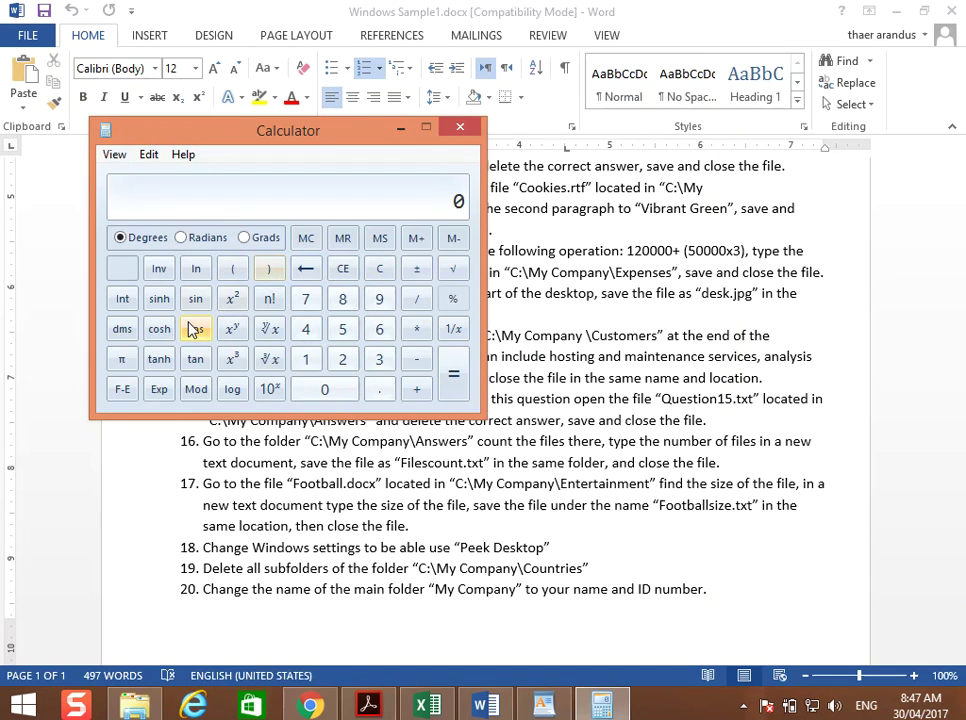
Calculate 120000 + (50000 * 3) in the calculator.
text(120000)
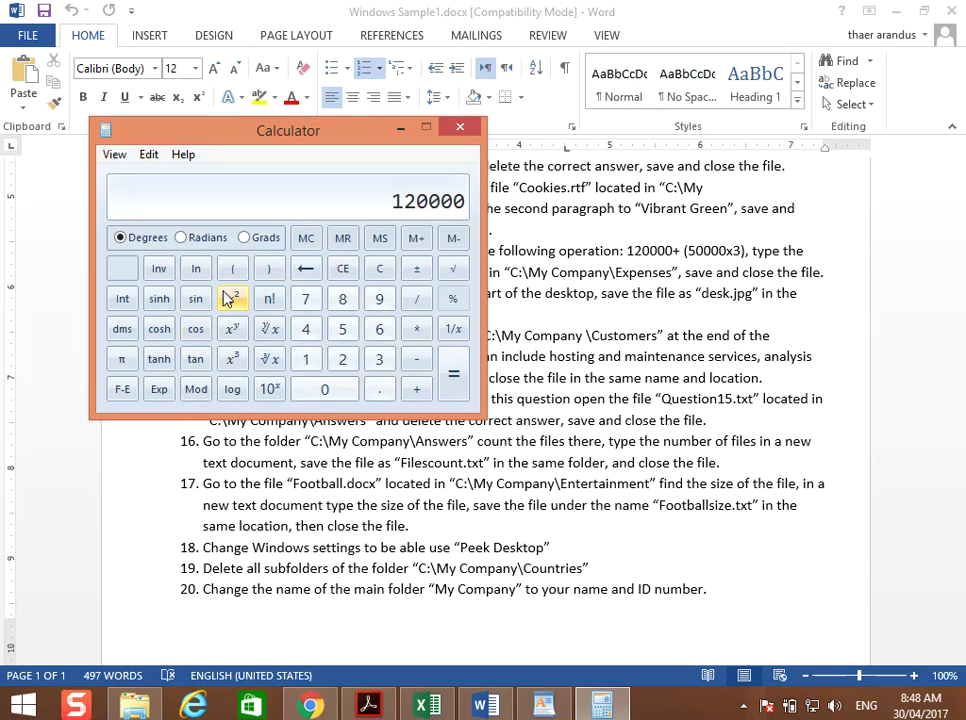
key(plus)
click(234, 270)
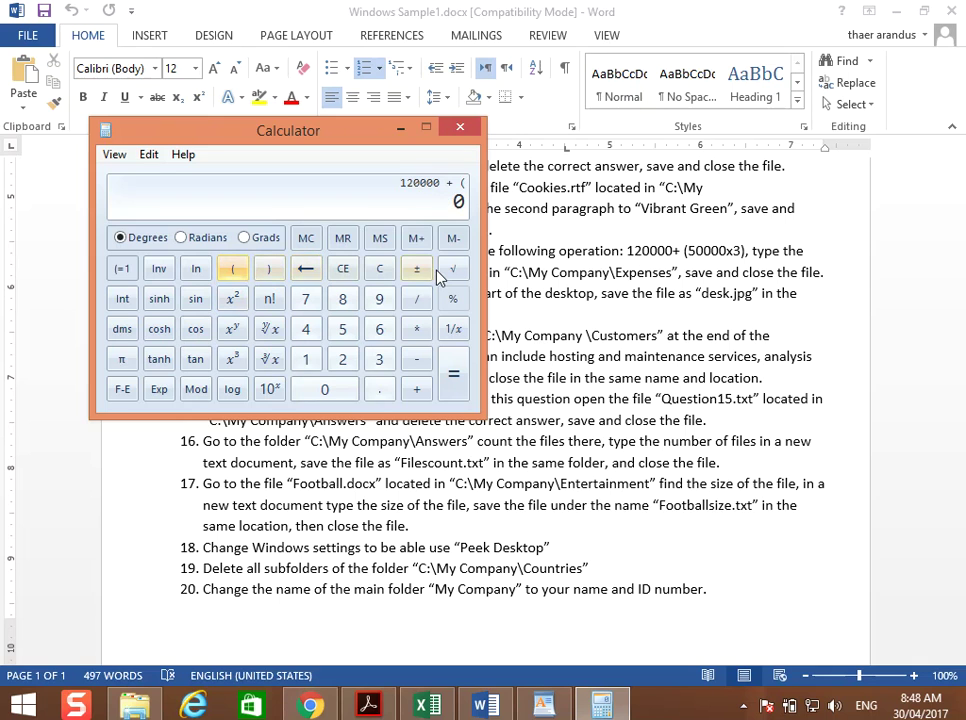
text(50000)
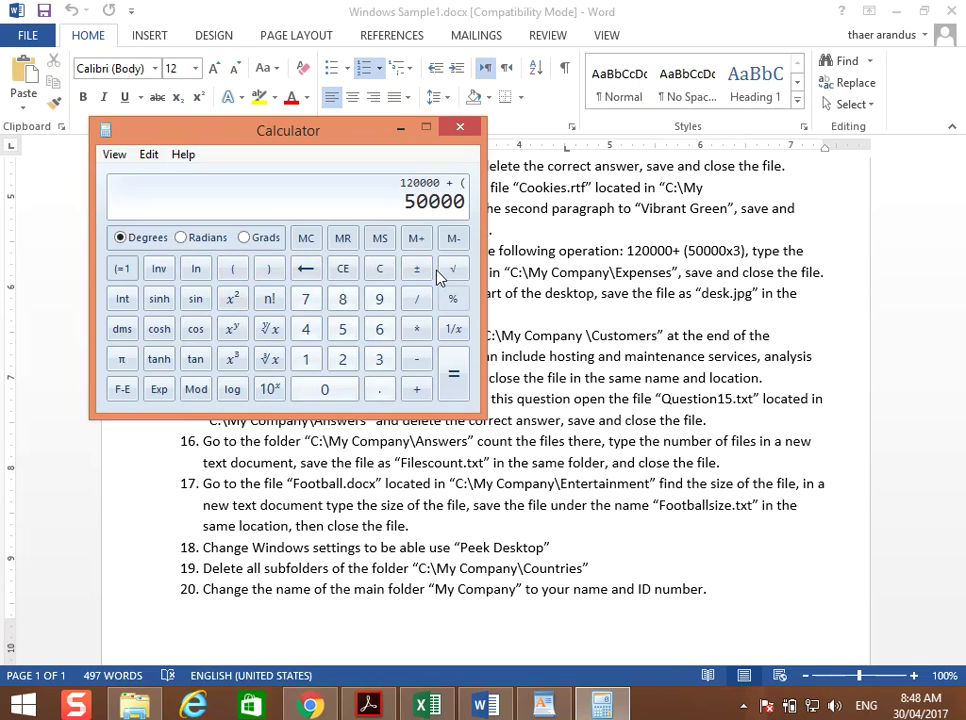
key(asterisk)
text(3)
key(parenright)
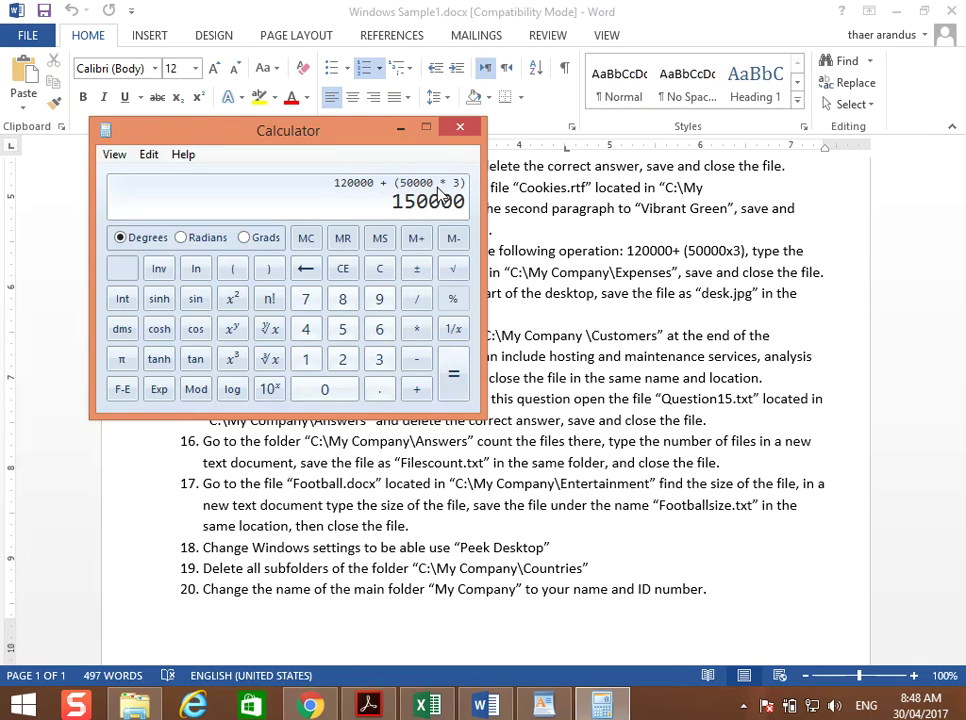
click(454, 376)
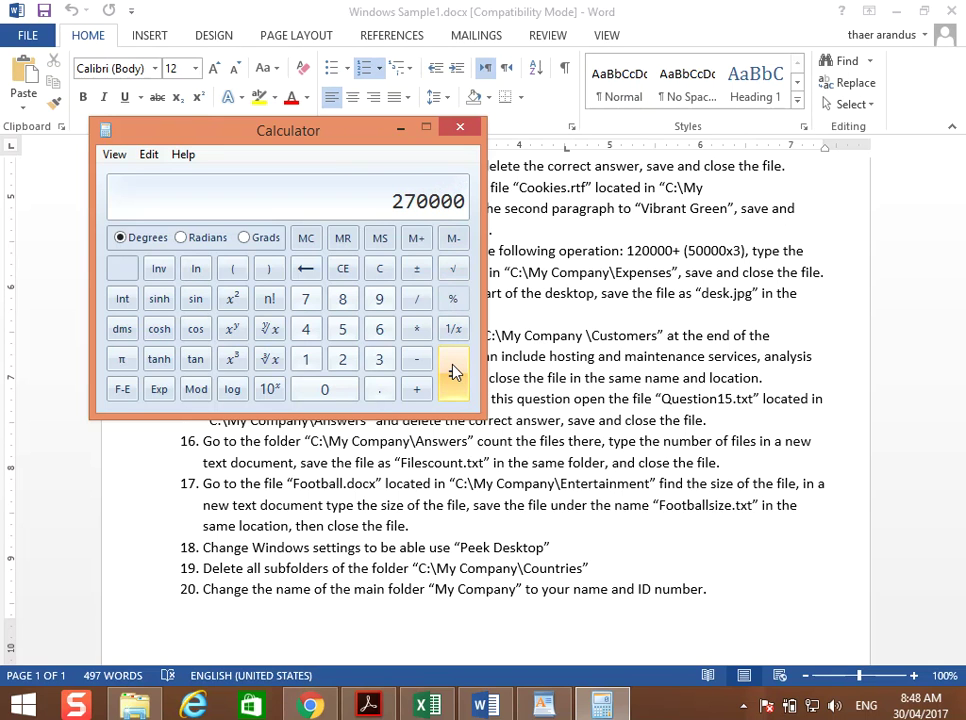
Copy the calculator's result to the clipboard.
click(148, 154)
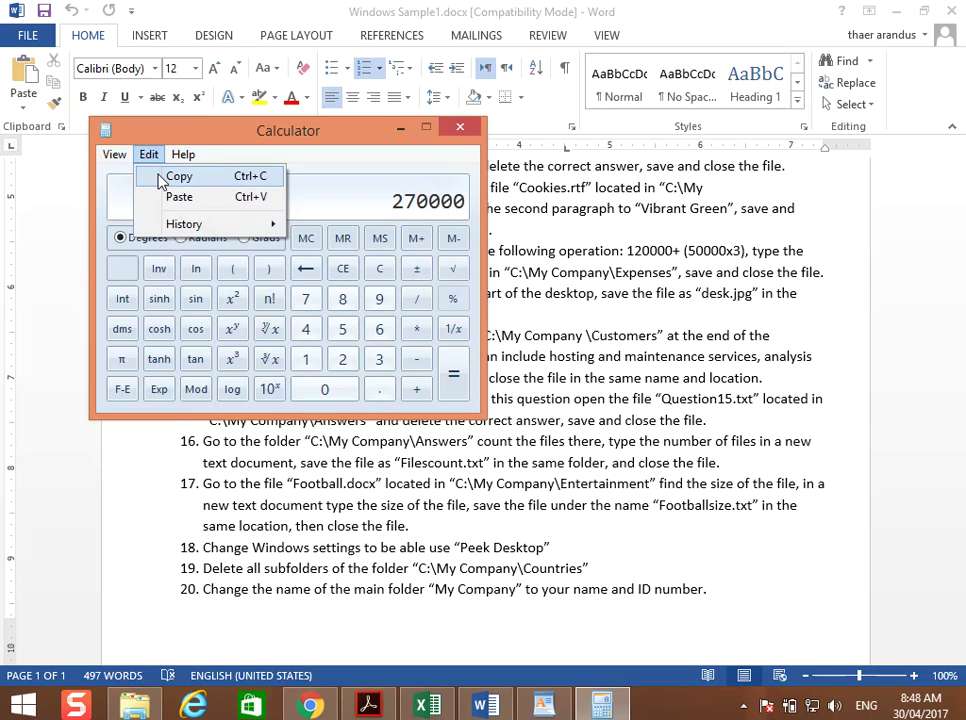
click(160, 178)
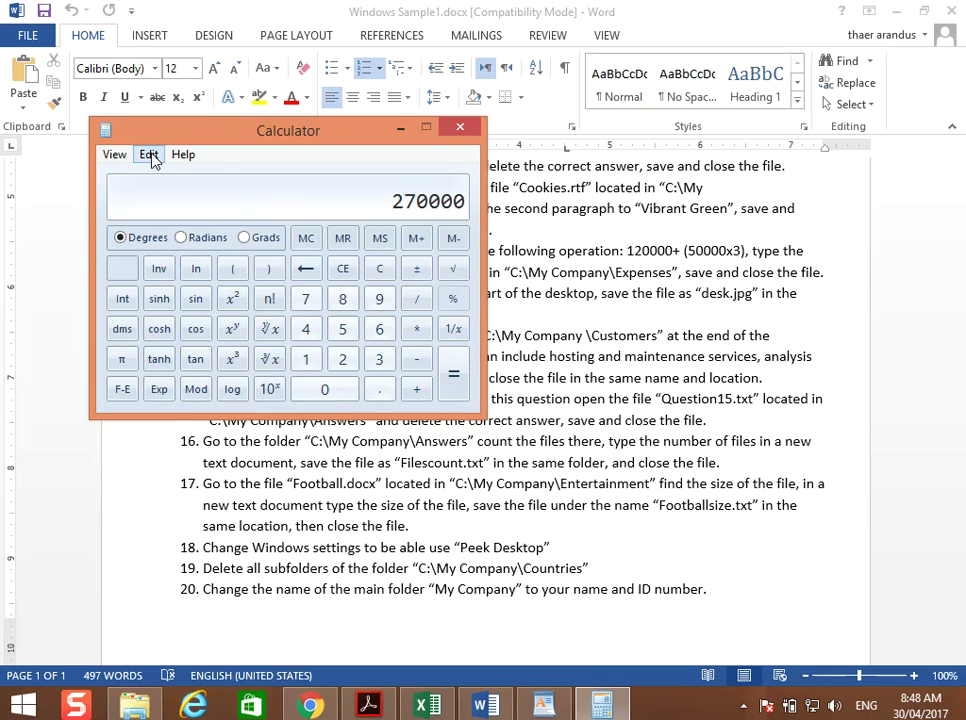
click(148, 154)
click(158, 178)
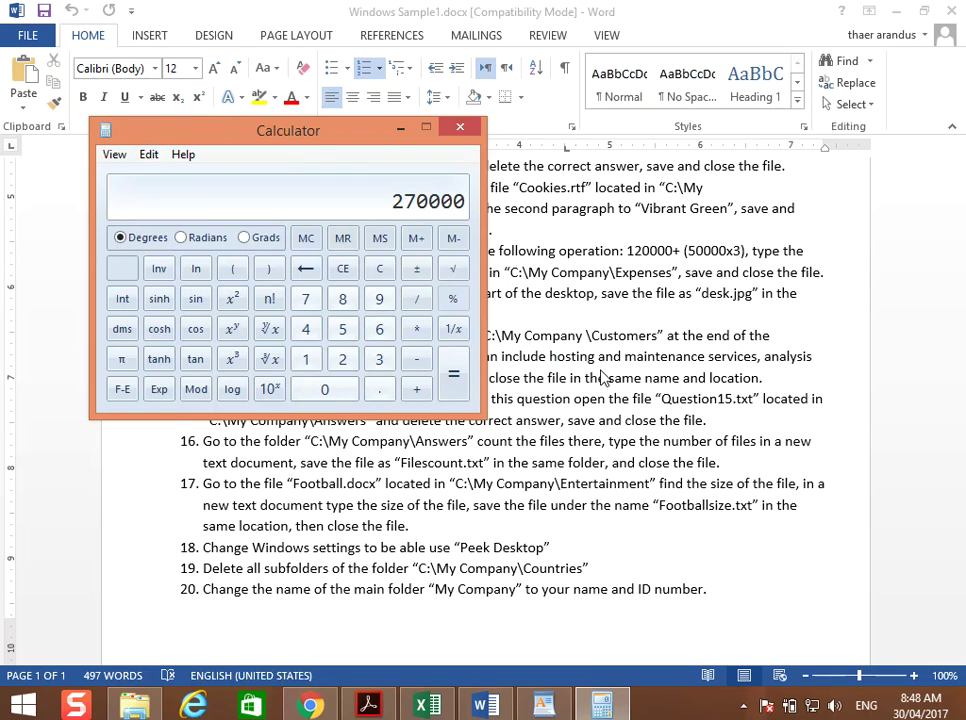
Check task 12's file location in the Word document, and open Transportation.txt from the My Company\Expenses folder.
click(651, 251)
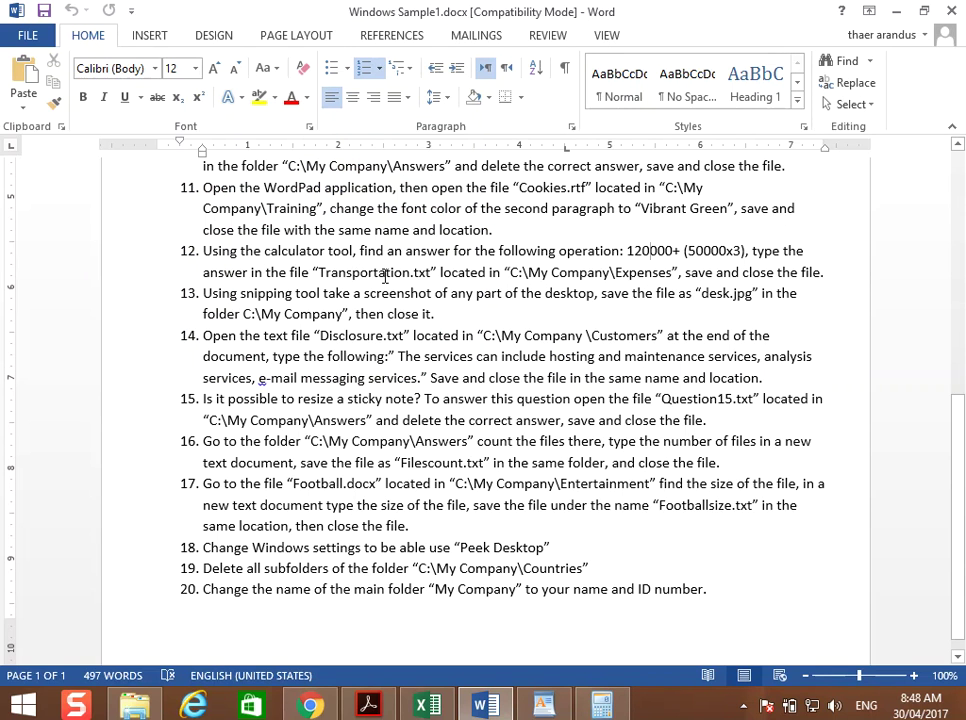
click(135, 706)
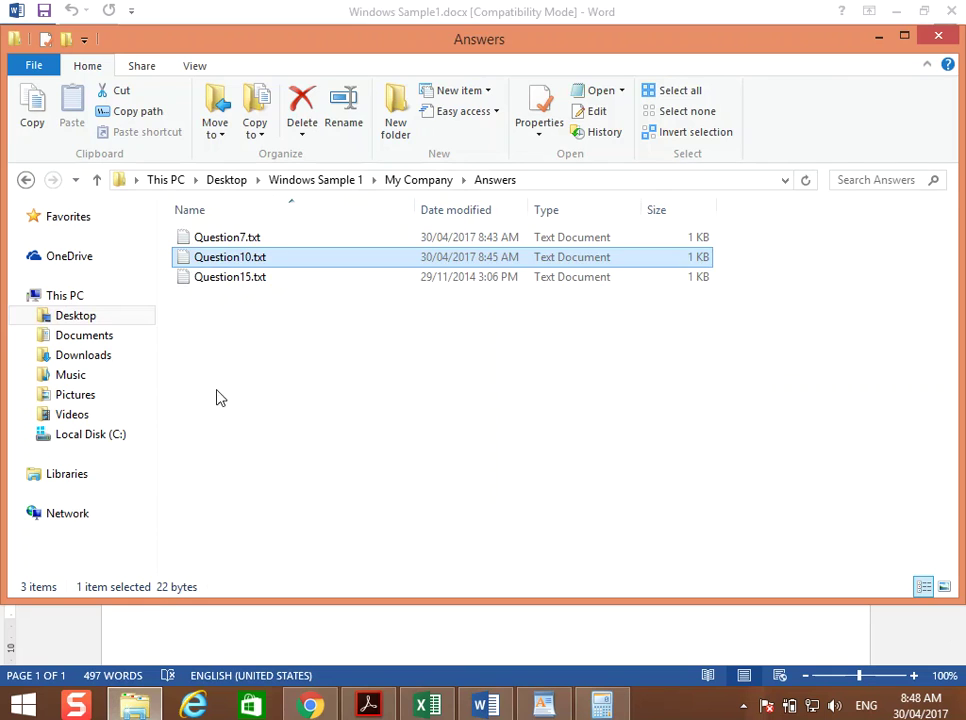
click(426, 187)
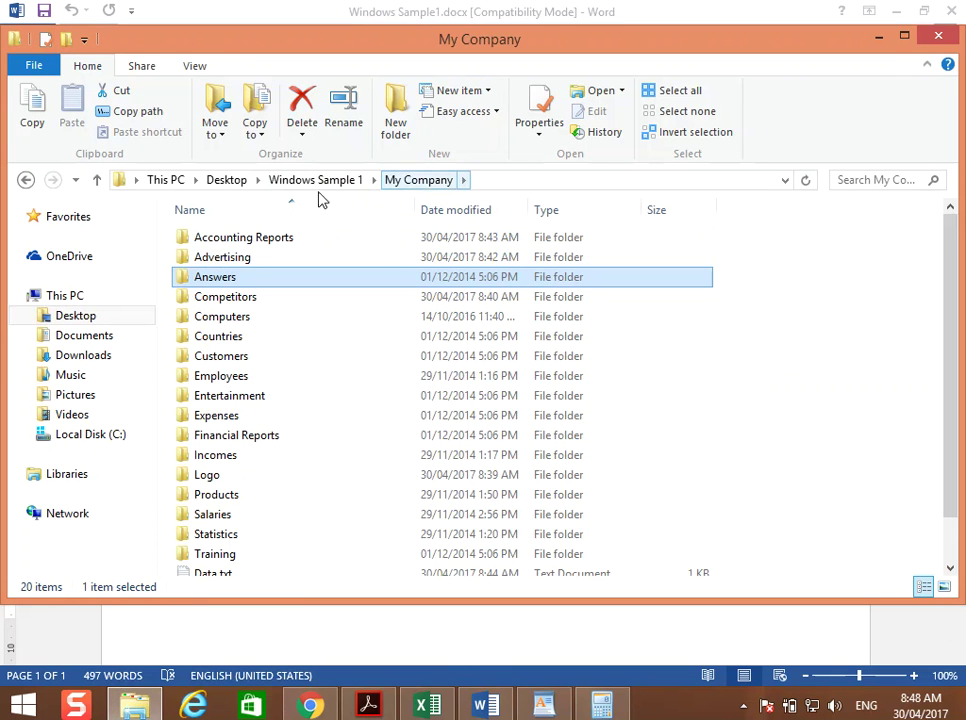
double_click(233, 415)
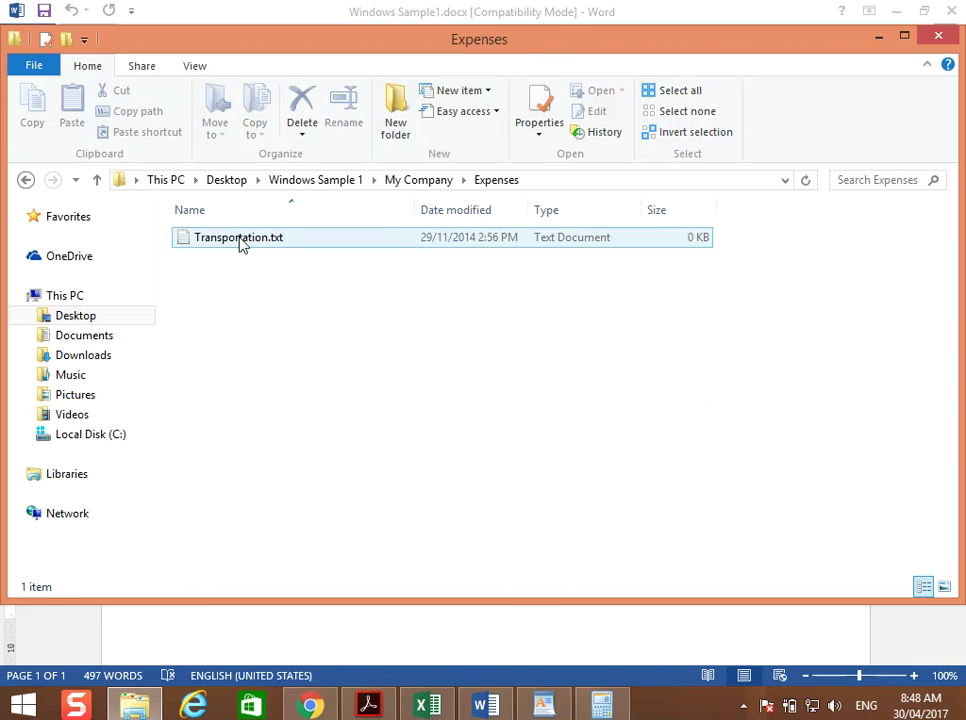
double_click(231, 240)
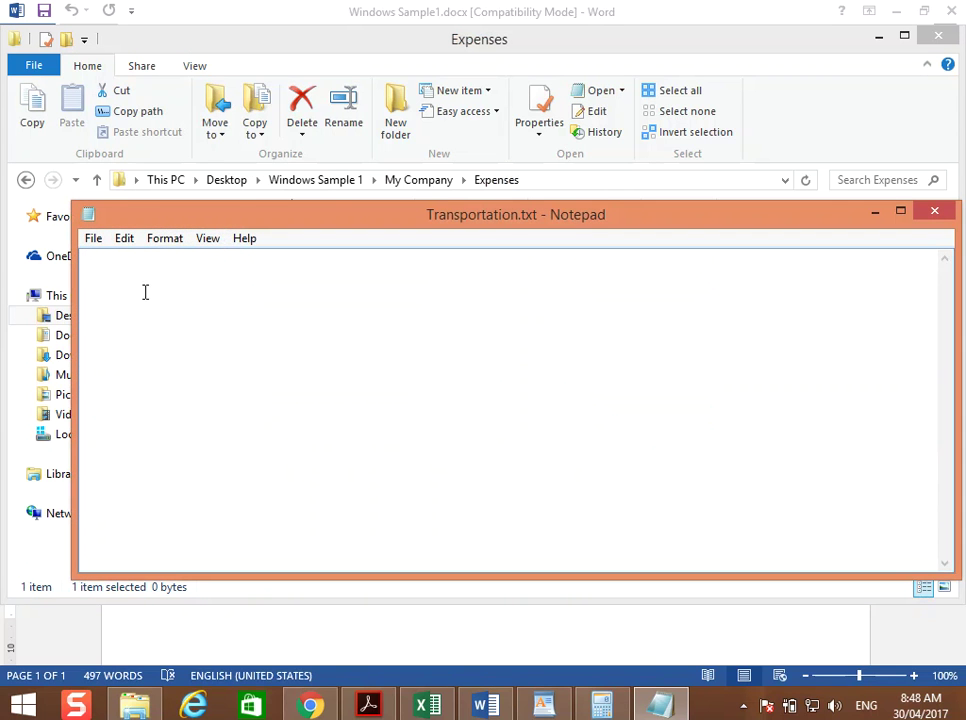
Paste the copied calculator result into Transportation.txt, save and close the file, and close the Expenses folder window.
click(124, 240)
click(938, 215)
click(450, 389)
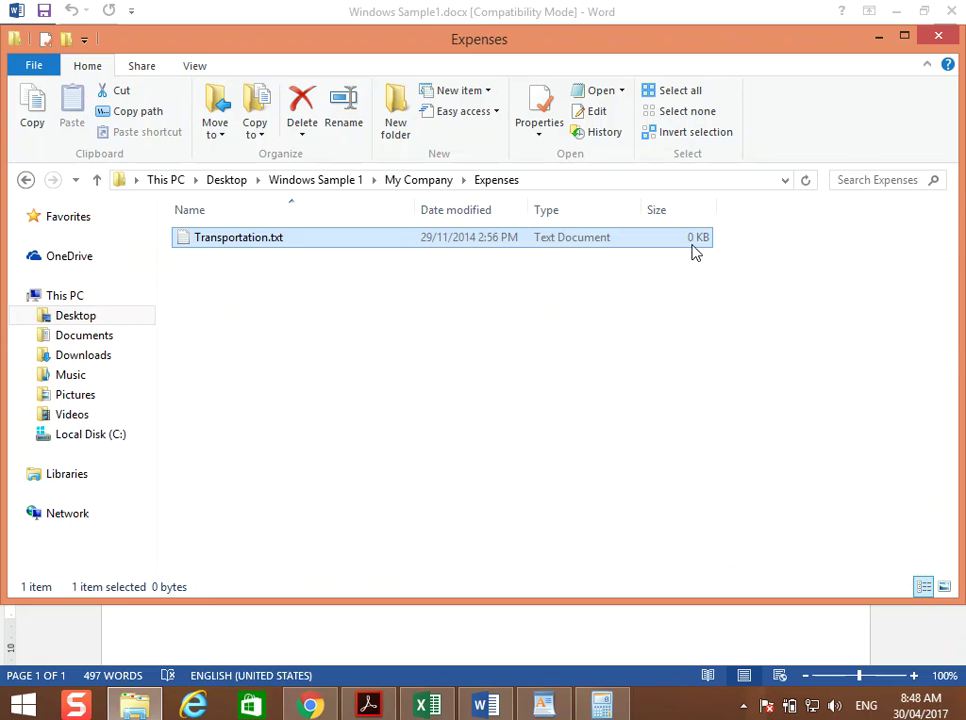
click(943, 33)
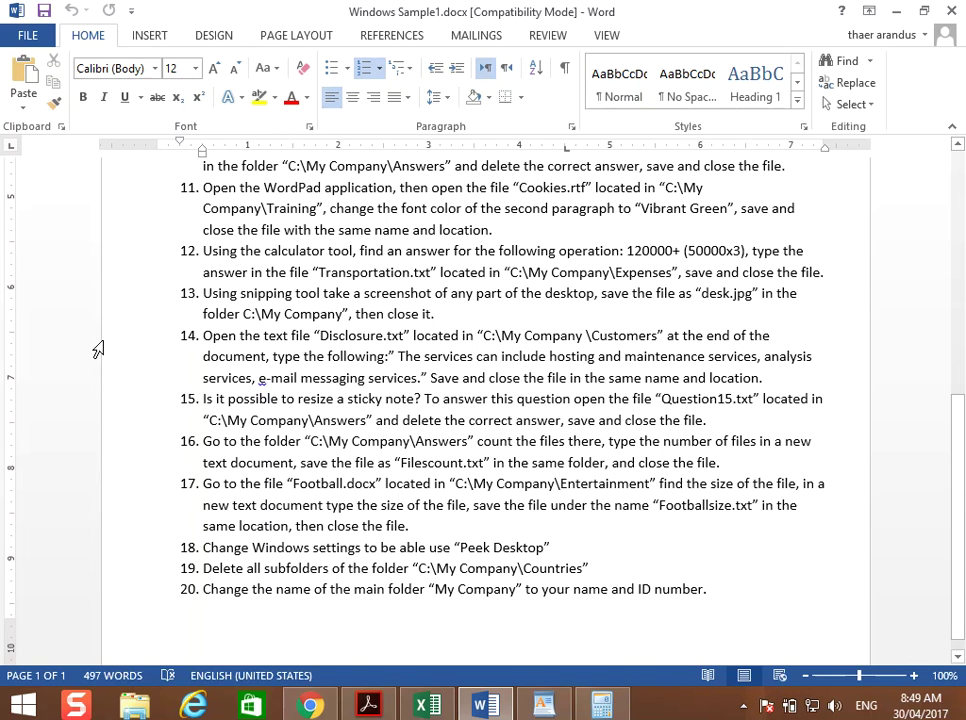
Launch Snipping Tool over the bare desktop and capture a rectangular area around the Recycle Bin and neighbouring desktop icons.
key(super+d)
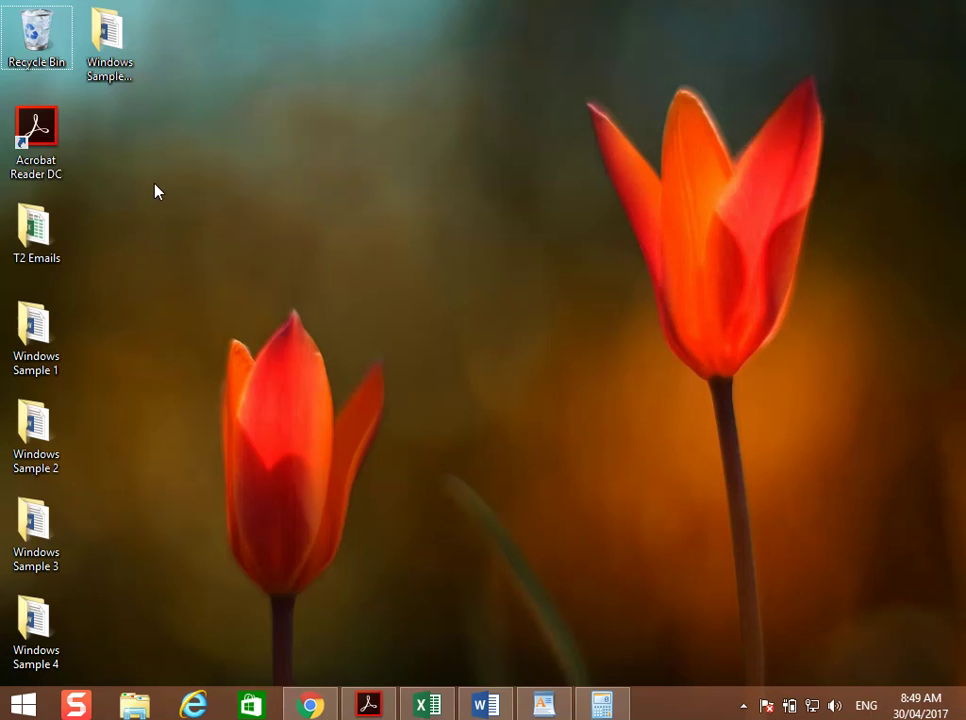
key(super)
text(snagit 13)
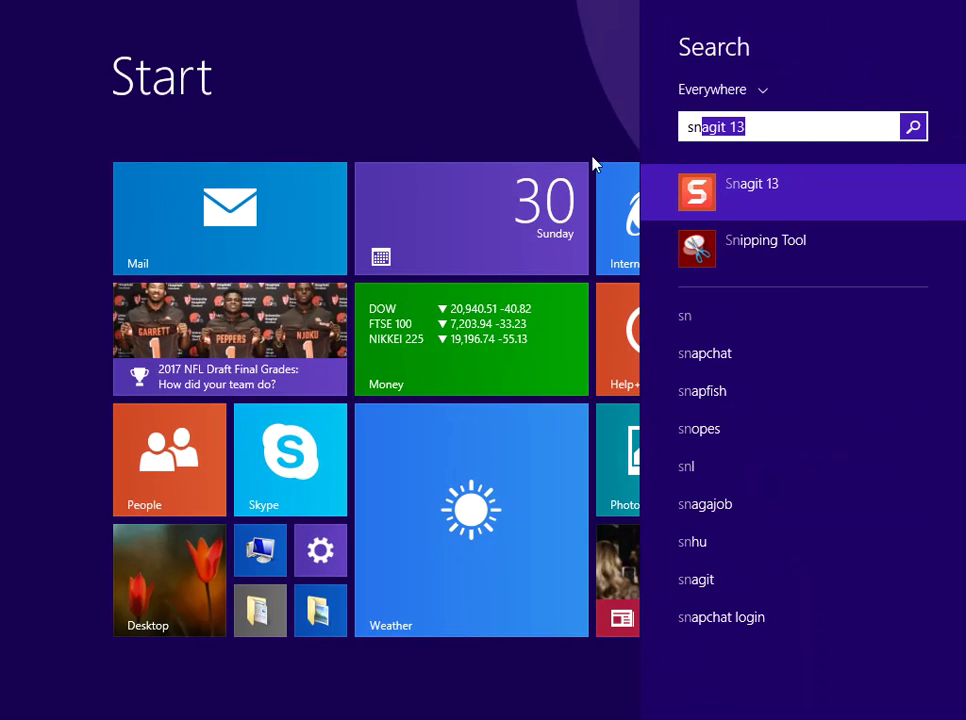
click(815, 258)
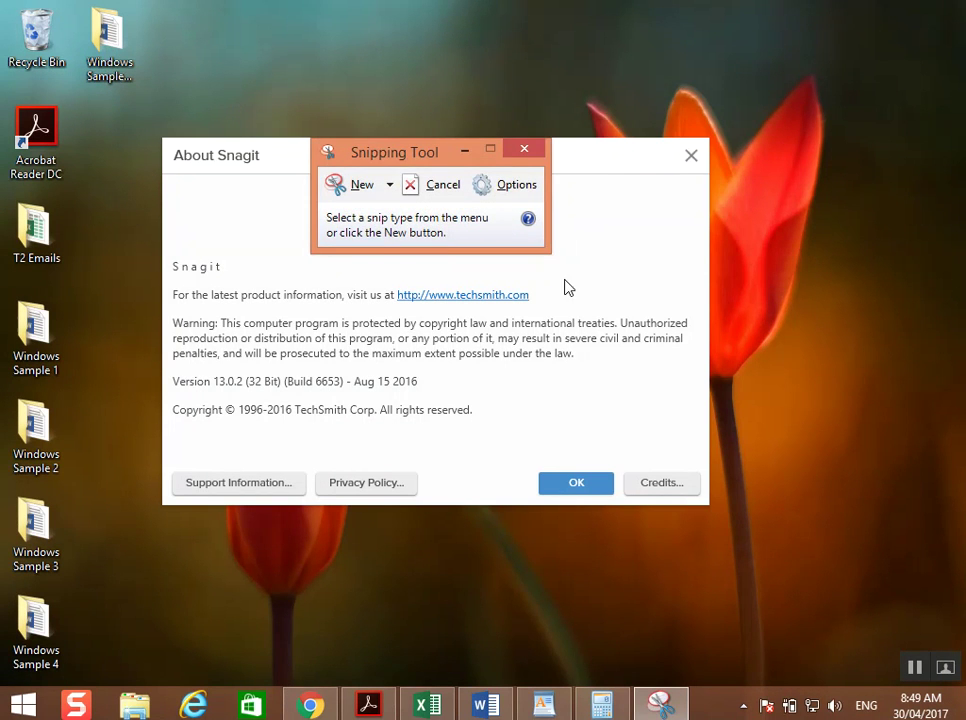
click(350, 184)
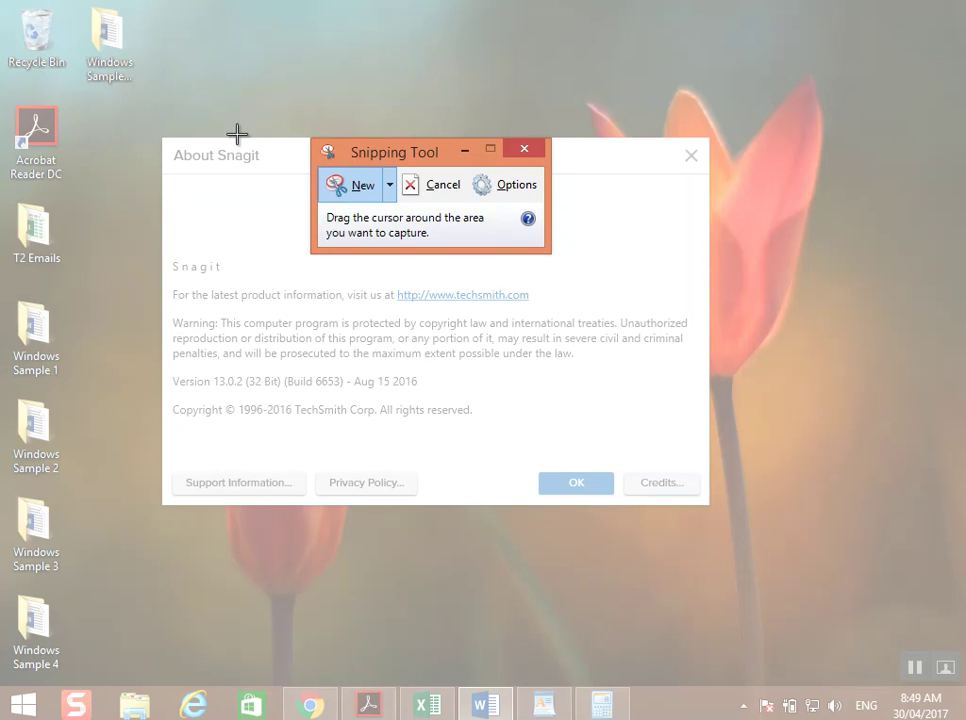
drag(3, 5, 357, 328)
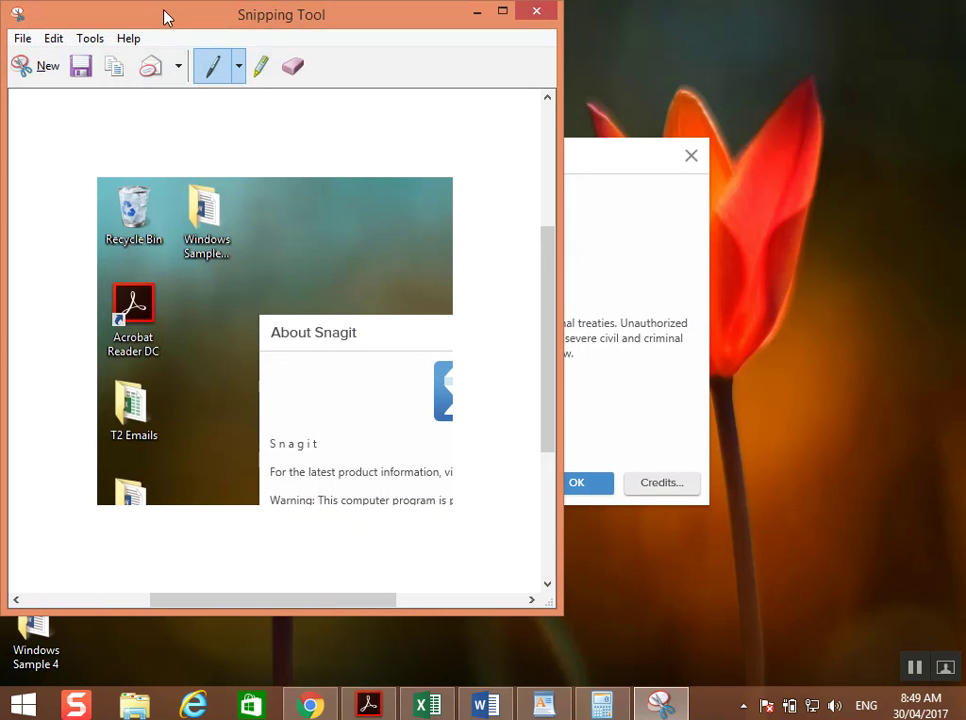
Start saving the snip, choosing Desktop\Windows Sample 1\My Company as its destination folder.
click(22, 38)
click(45, 90)
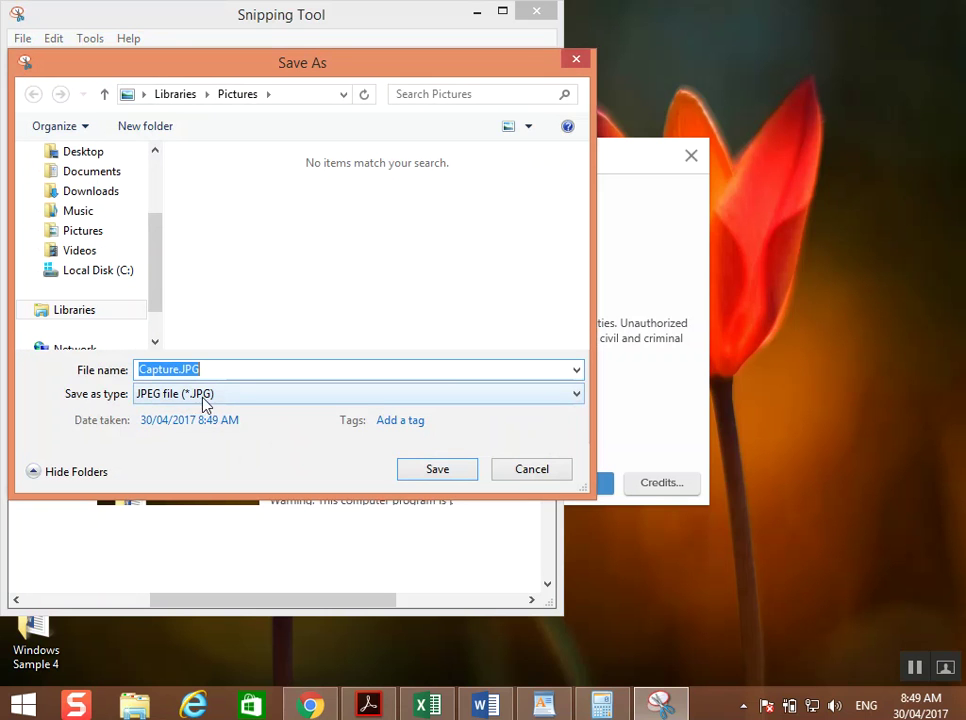
click(89, 153)
double_click(345, 207)
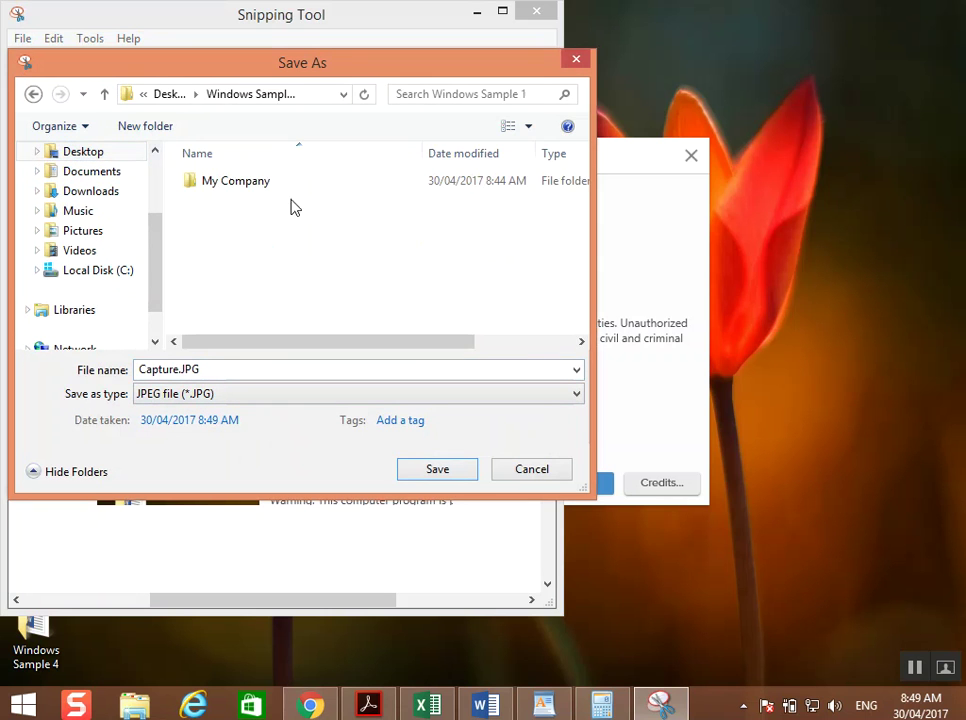
double_click(252, 186)
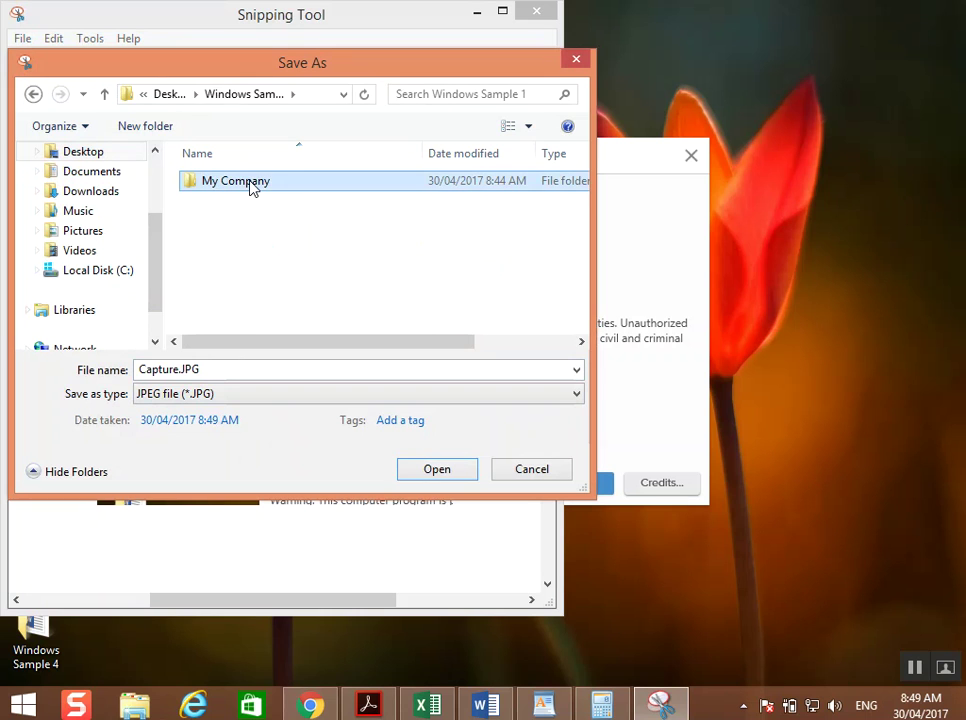
Save the snip as the JPEG file "desk", checking the name against task 13, and close Snipping Tool.
double_click(222, 369)
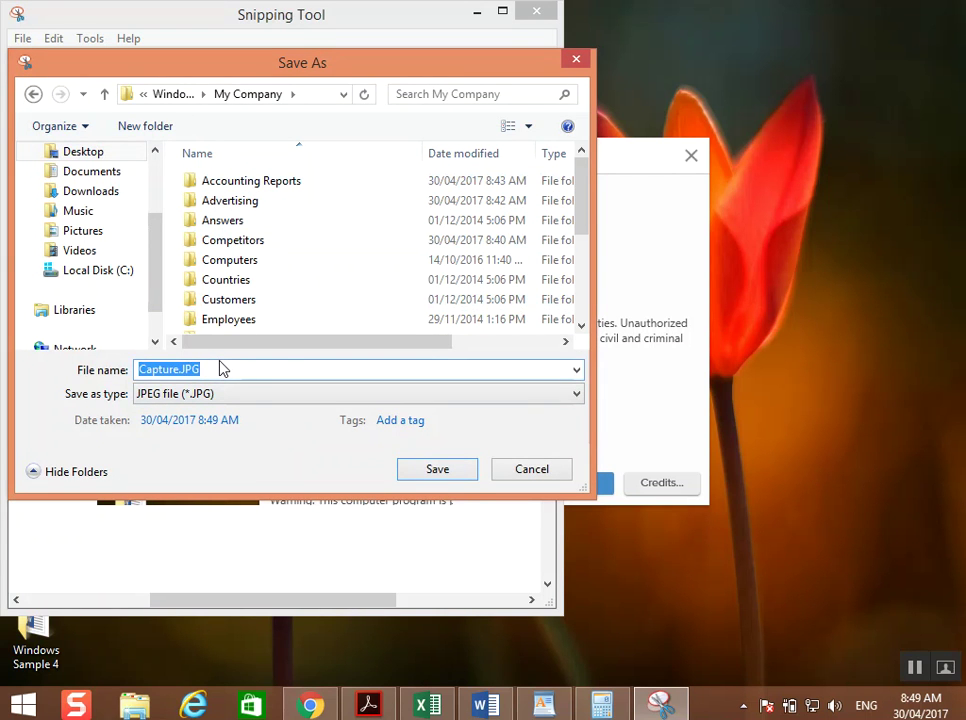
text(desk)
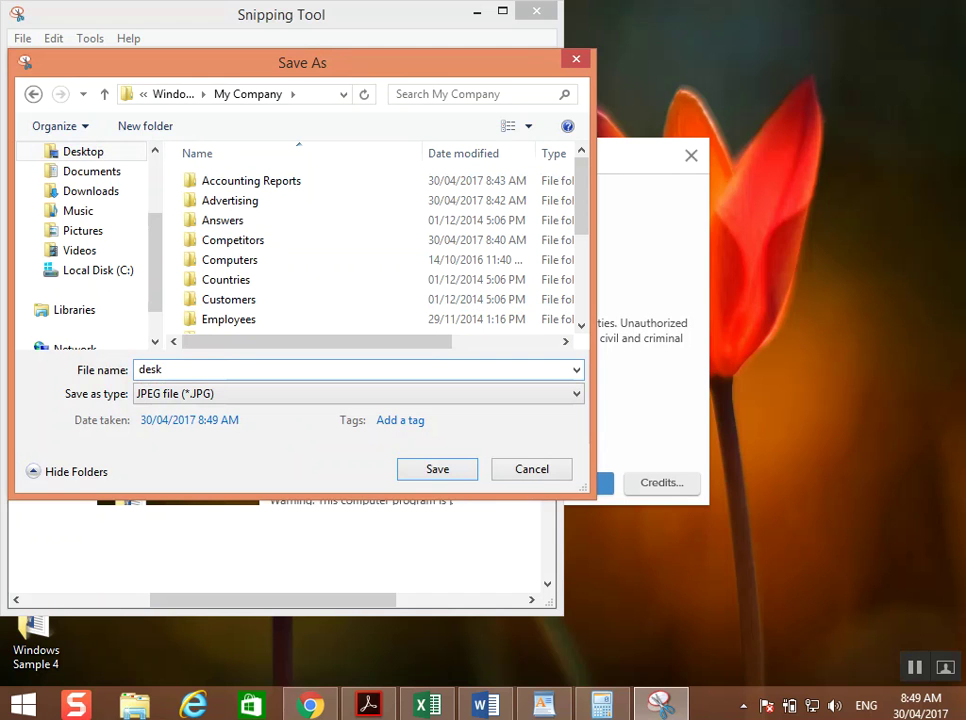
click(489, 710)
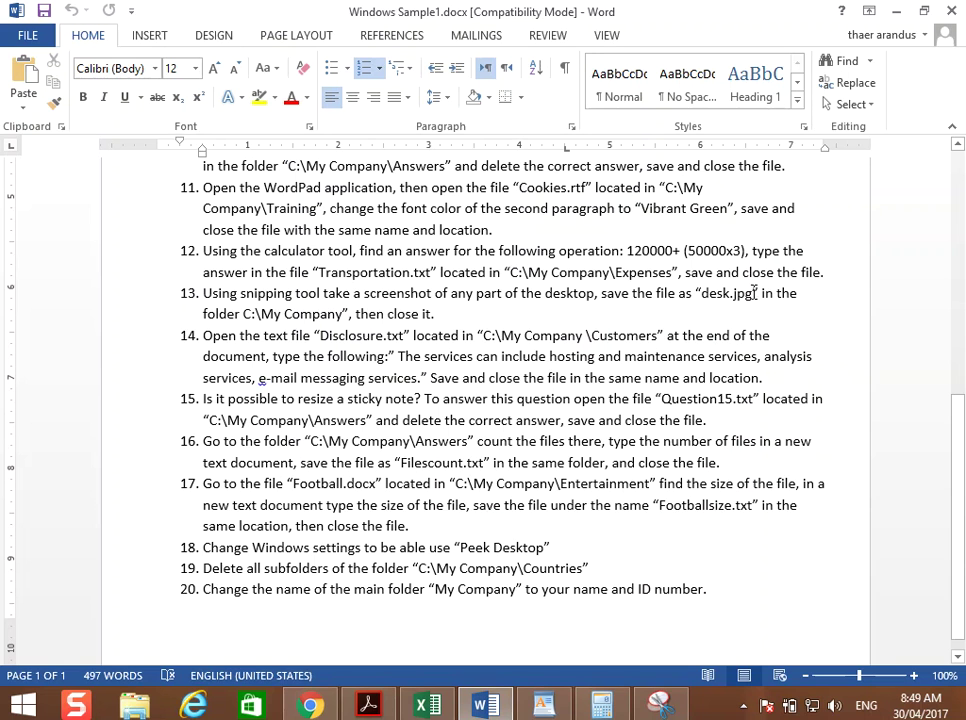
click(656, 706)
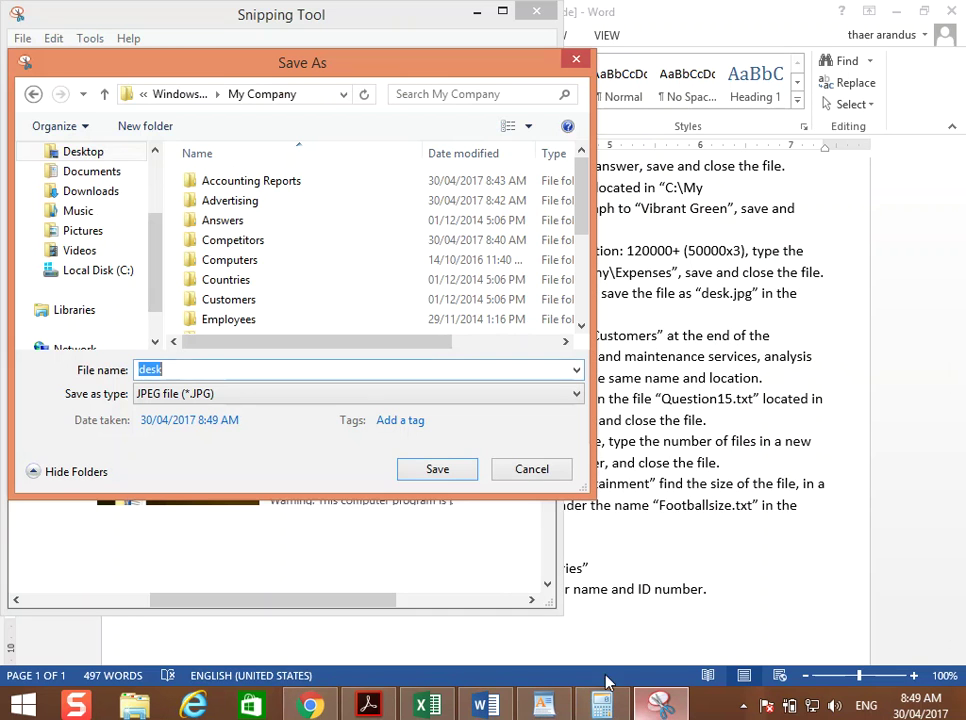
click(436, 469)
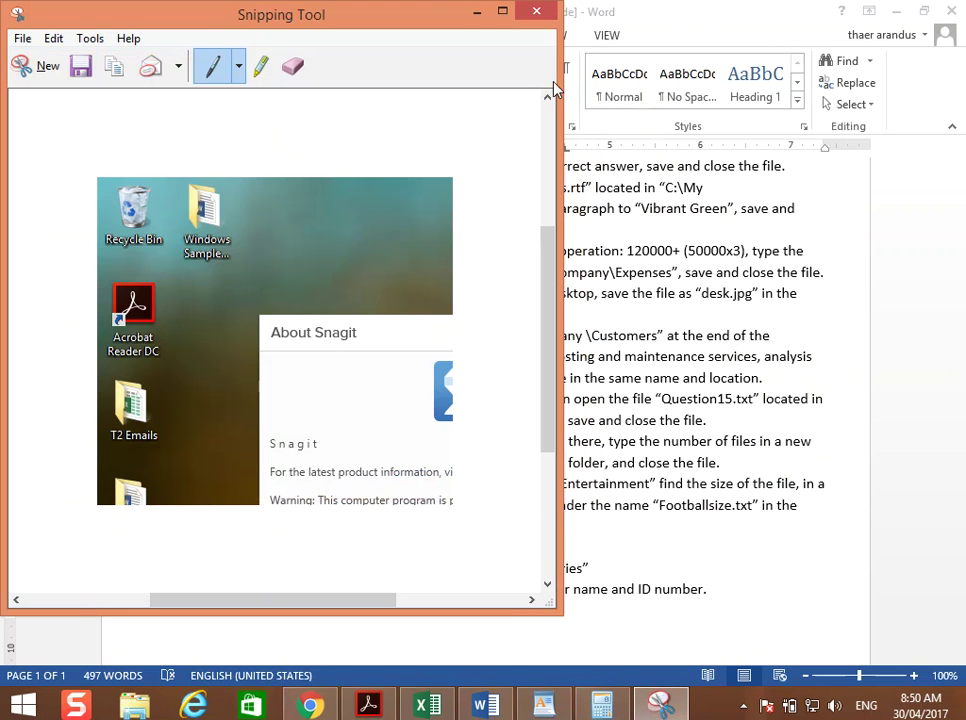
click(535, 14)
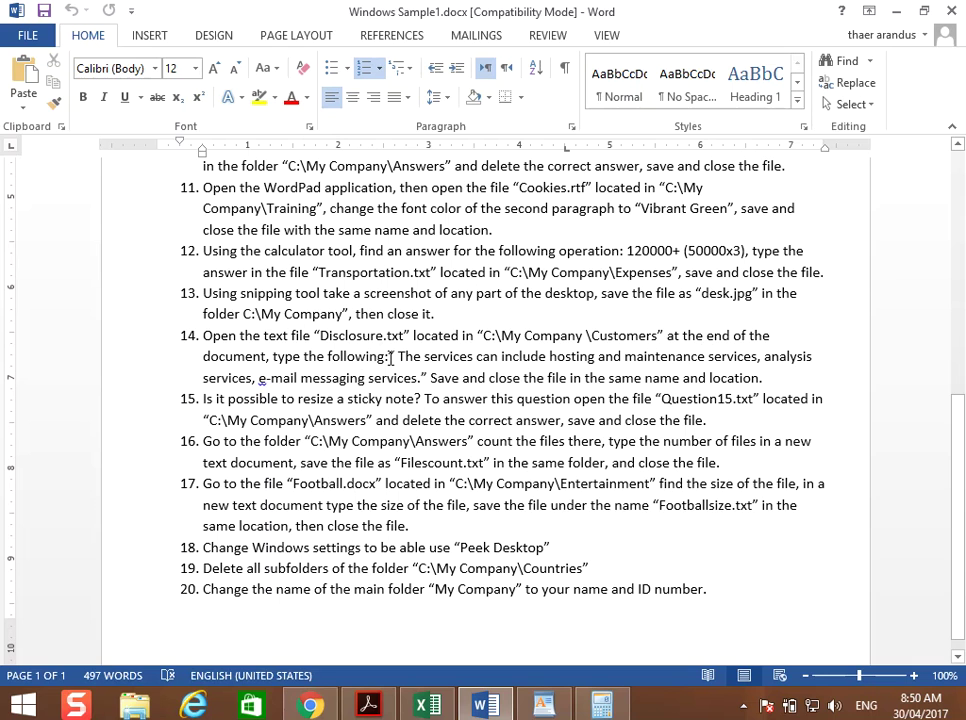
Copy task 14's text from the colon before "The services can include" through "e-mail messaging services" in the Word document.
drag(400, 356, 420, 377)
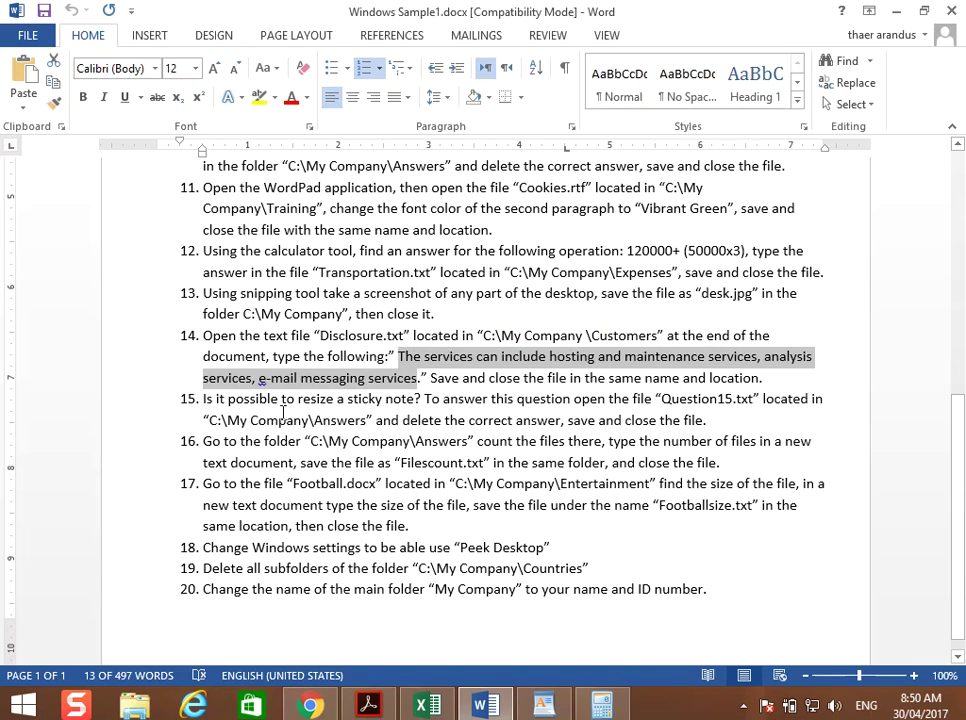
click(420, 378)
drag(412, 377, 405, 366)
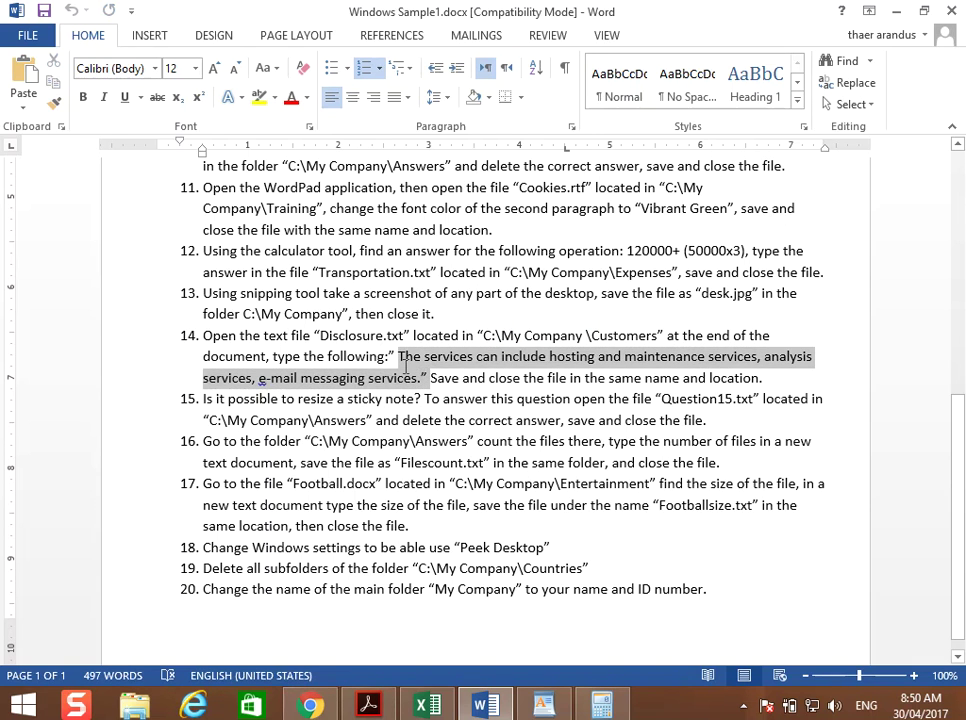
click(415, 378)
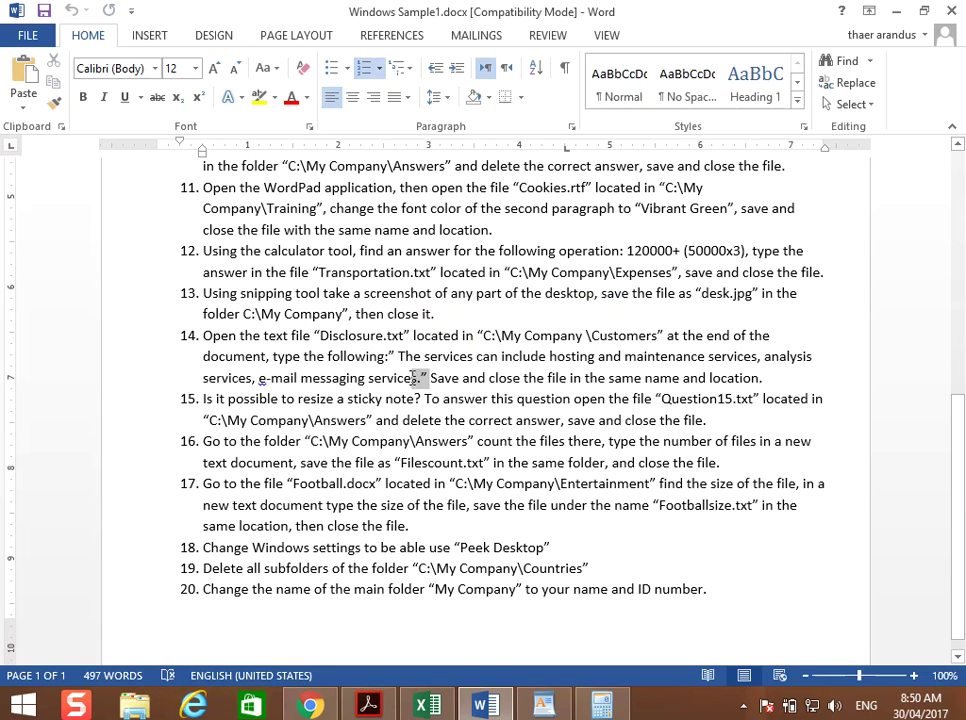
drag(415, 378, 380, 377)
click(396, 356)
drag(396, 356, 418, 381)
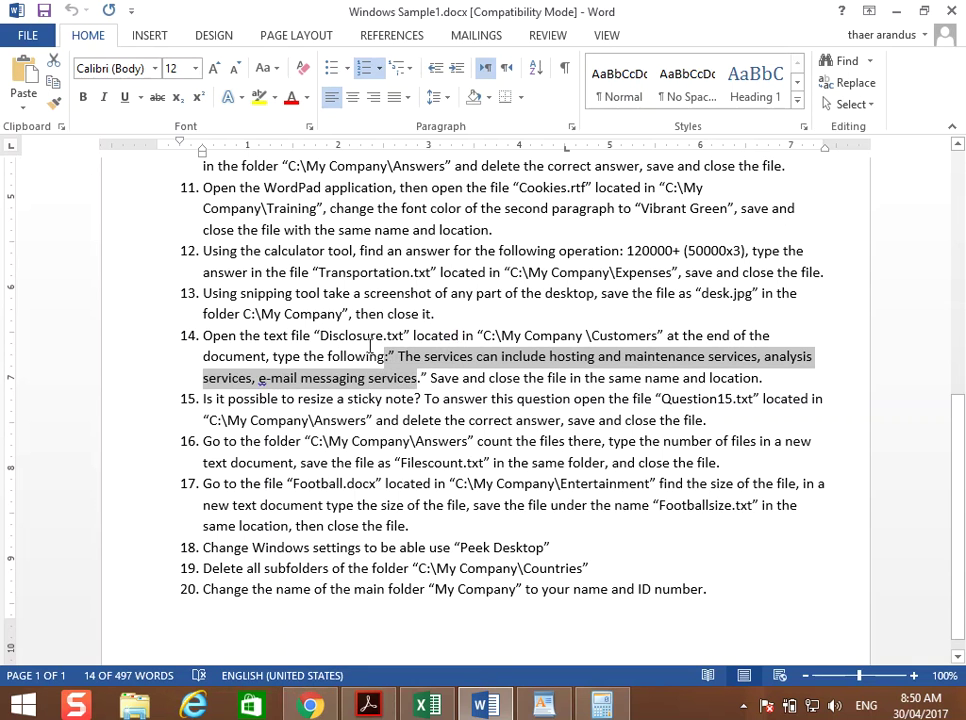
Open Disclosure.txt from the Customers folder inside Desktop\Windows Sample 1\My Company.
click(134, 703)
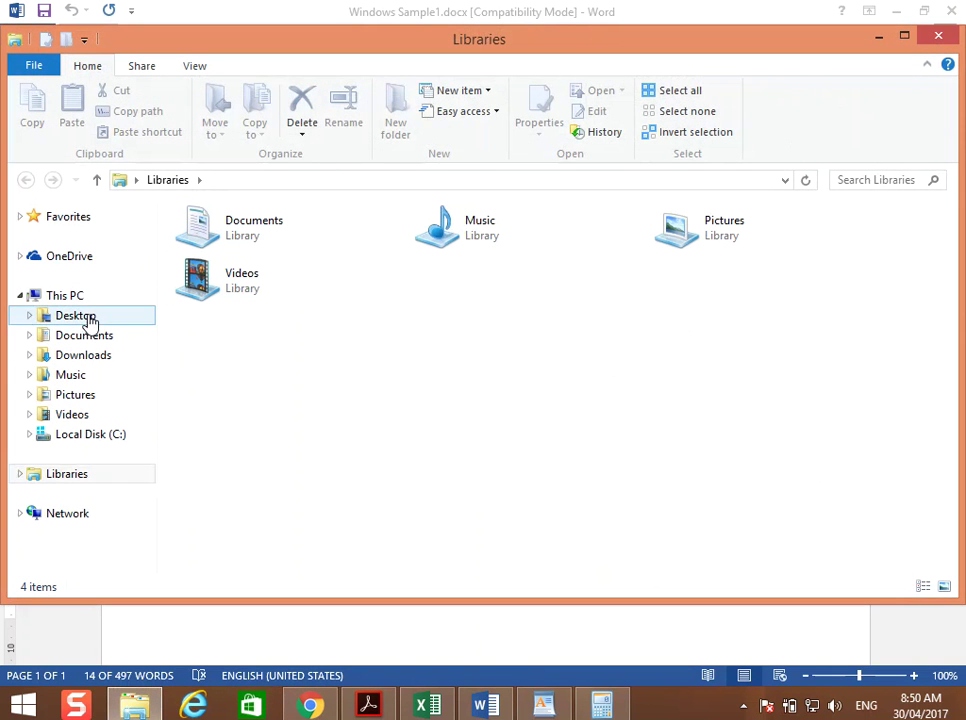
click(86, 318)
click(338, 265)
double_click(338, 265)
double_click(287, 239)
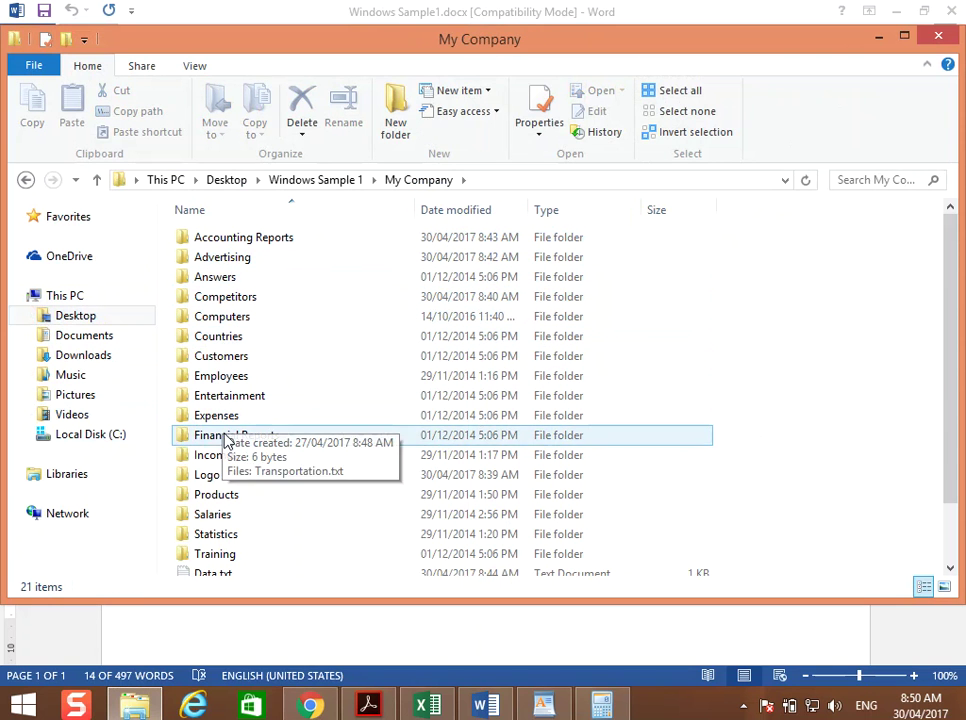
double_click(232, 356)
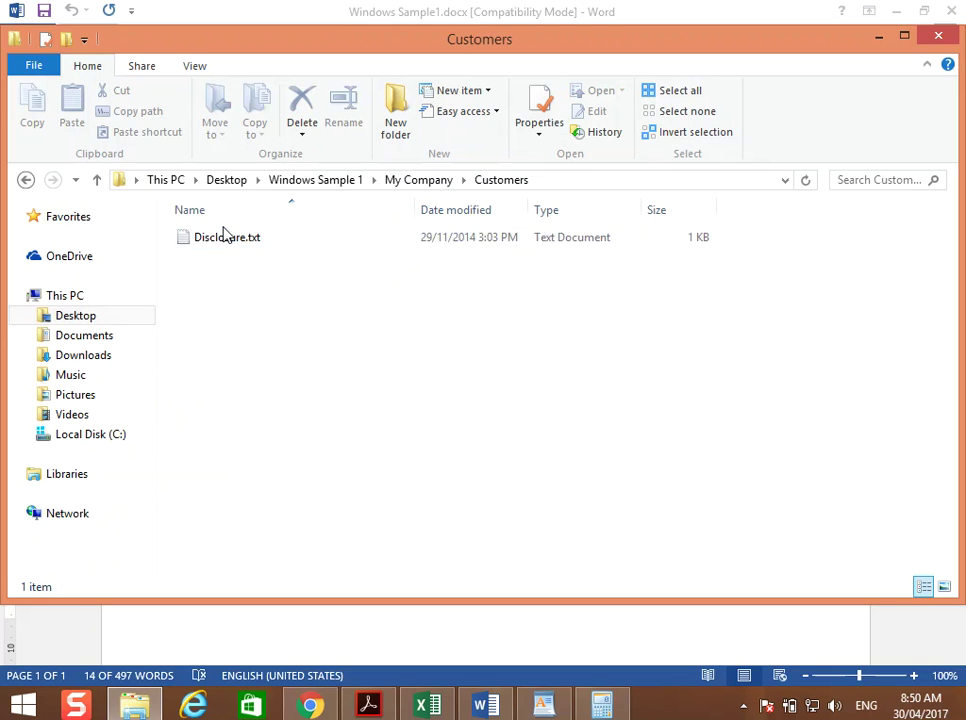
click(222, 238)
double_click(222, 240)
Append "The services can include hosting and maintenance services, analysis services, e-mail messaging services" as Disclosure.txt's last line without leading punctuation, and save and close it.
click(811, 314)
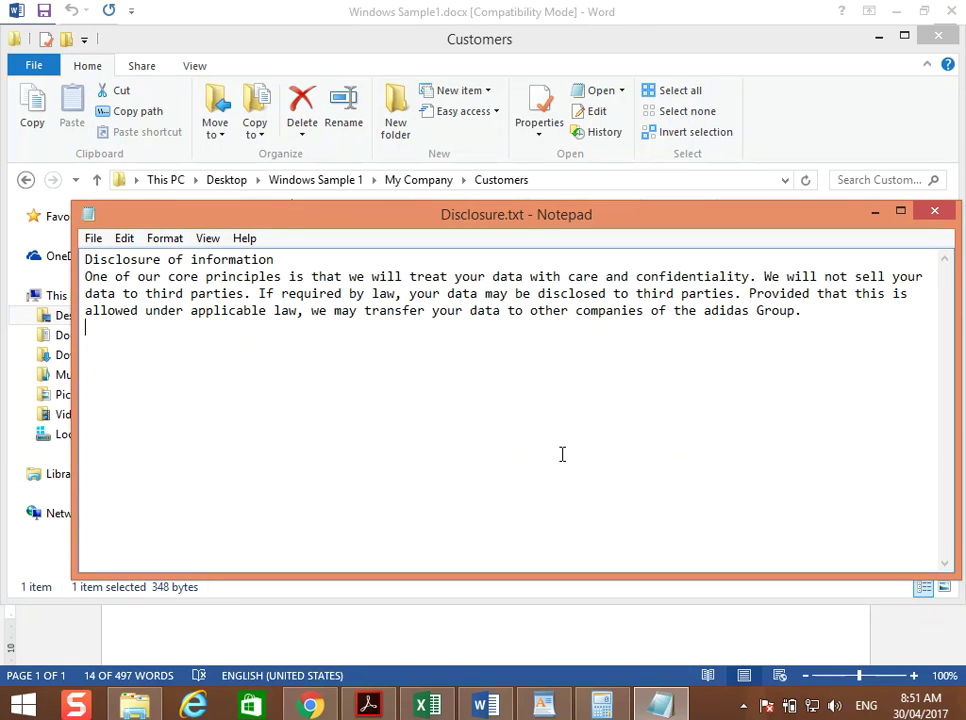
text(:" The services can include hosting and maintenance services, analysis services, e-mail messaging services)
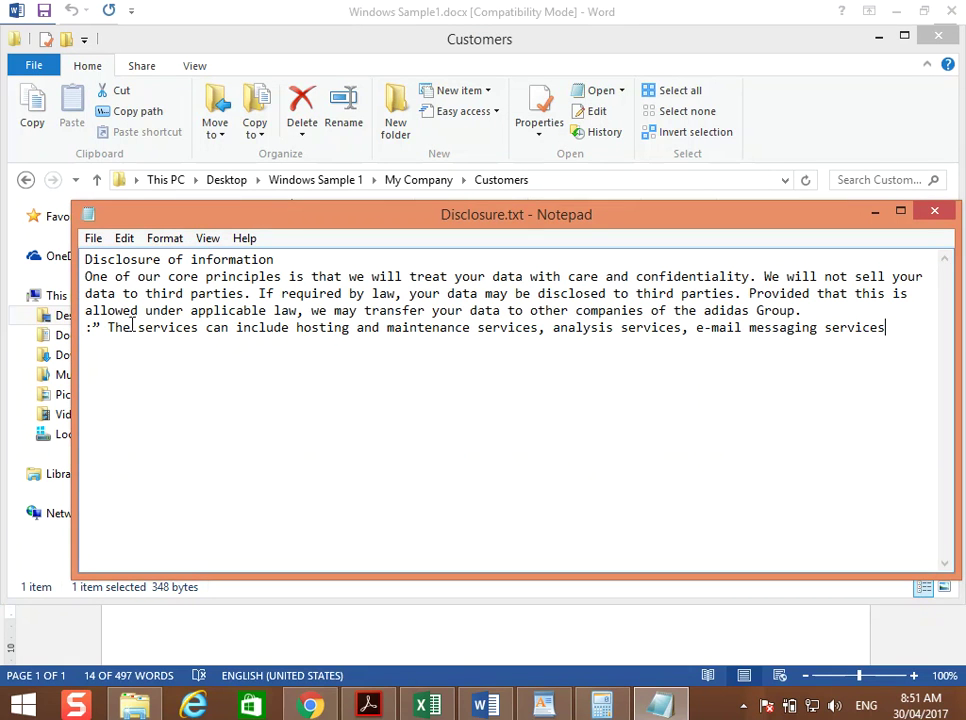
key(BackSpace)
key(BackSpace)
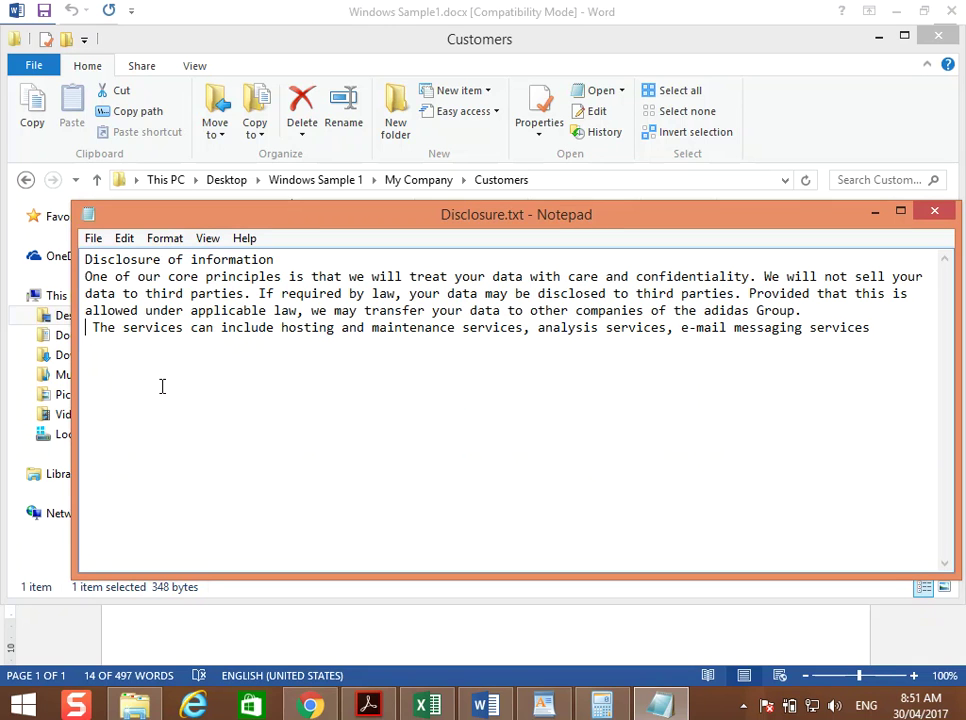
key(BackSpace)
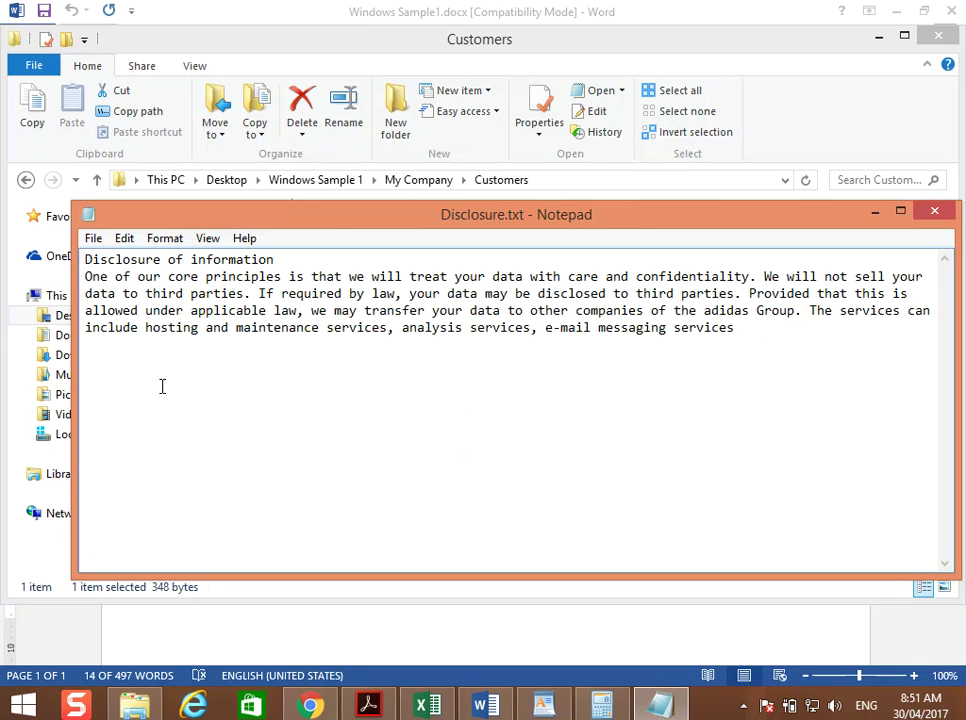
key(Return)
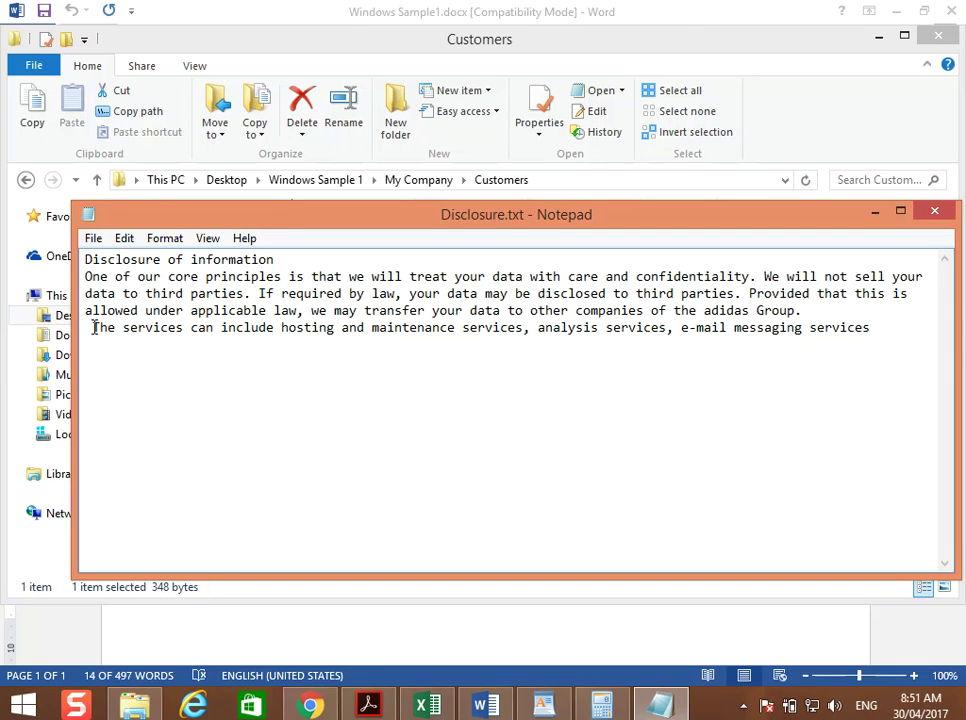
key(BackSpace)
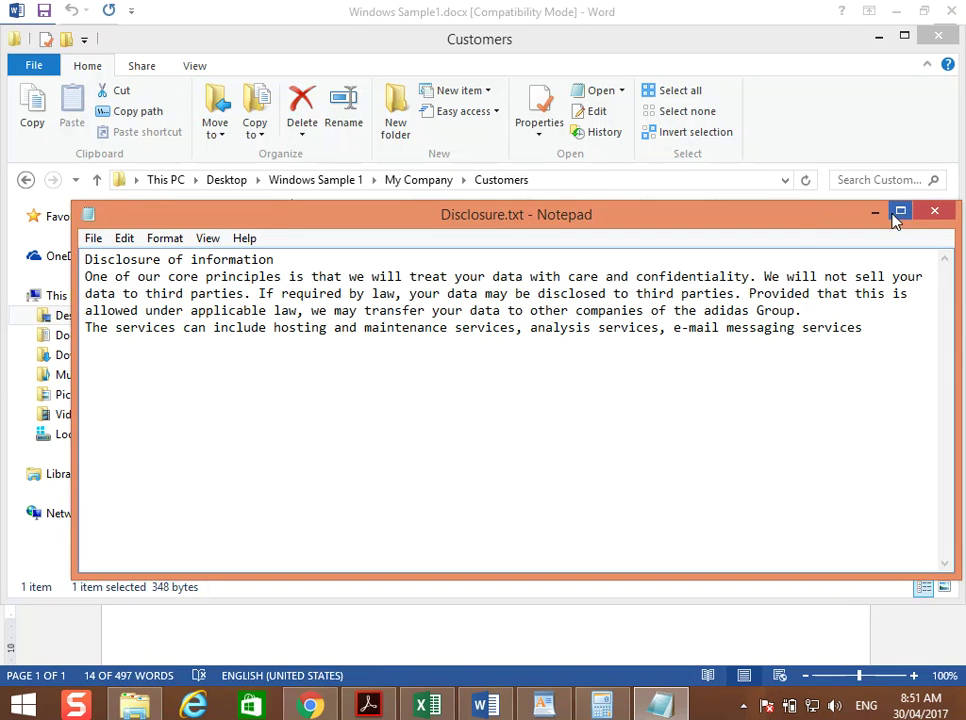
click(934, 211)
click(461, 386)
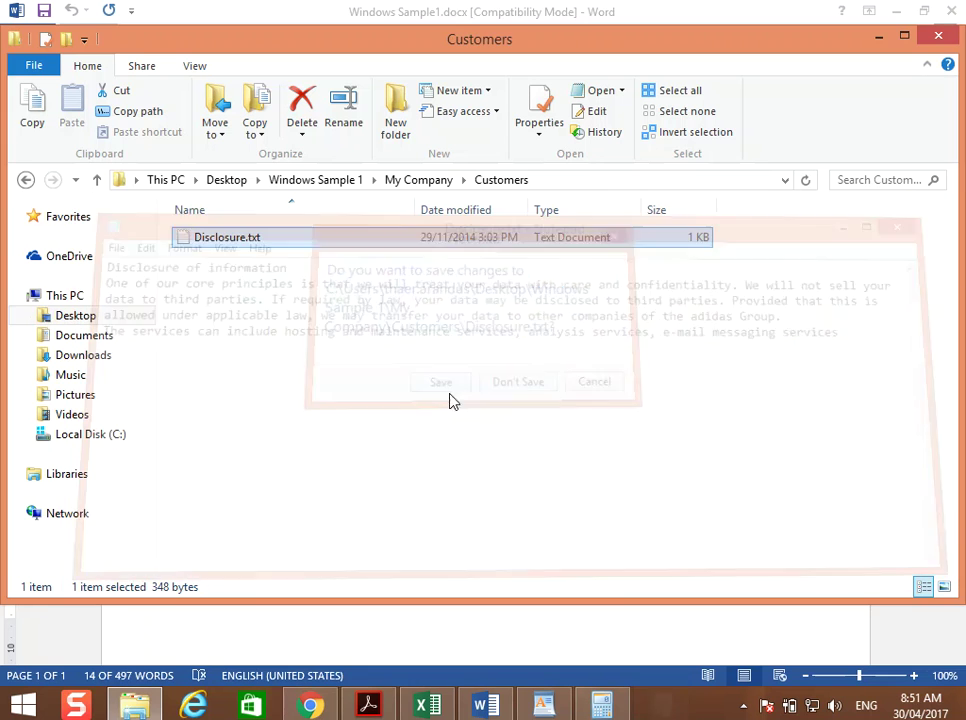
Return to the Word task document and close the open WordPad and Calculator windows.
click(482, 706)
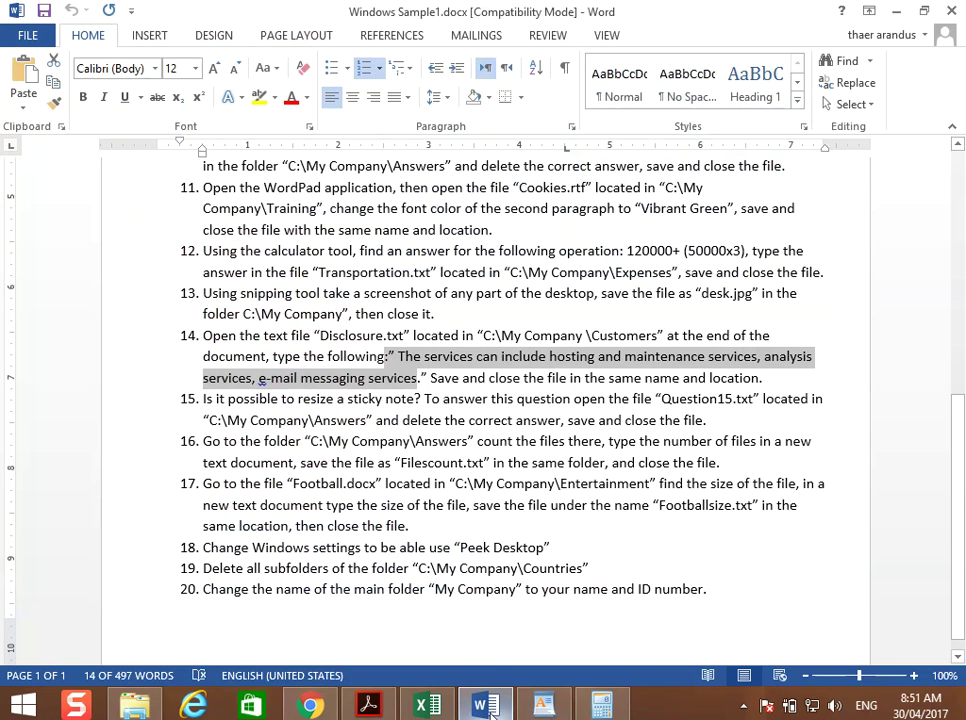
click(462, 484)
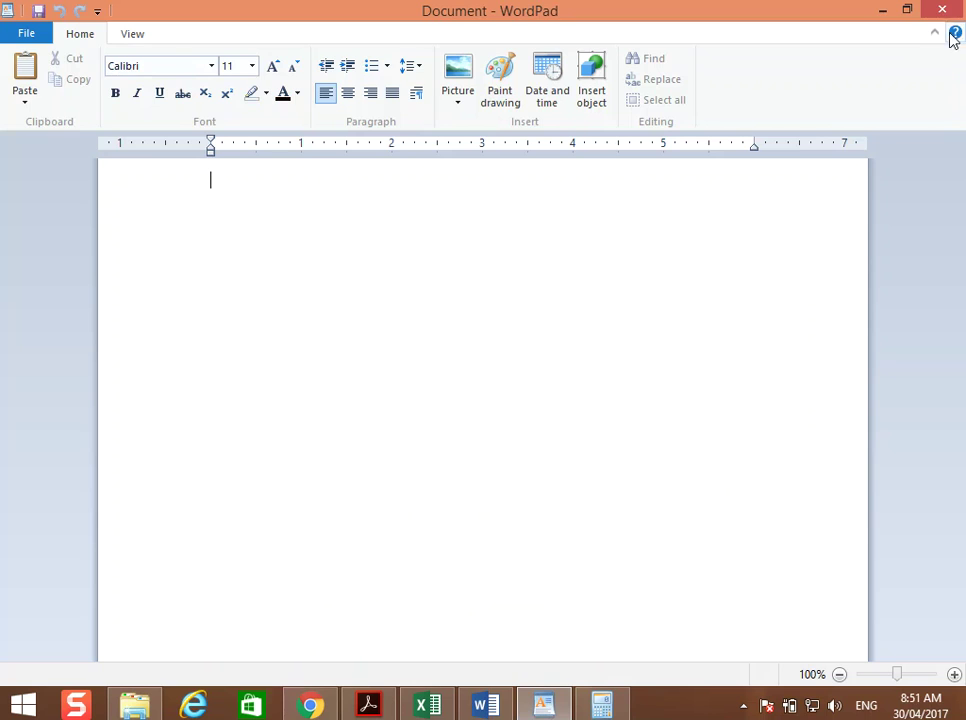
click(942, 10)
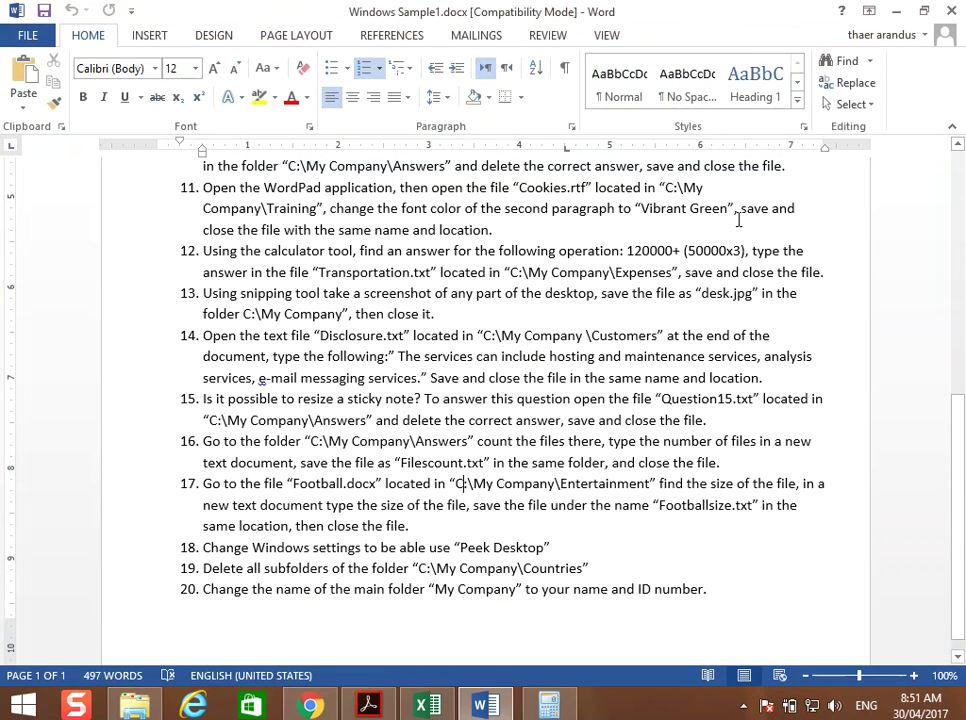
click(540, 706)
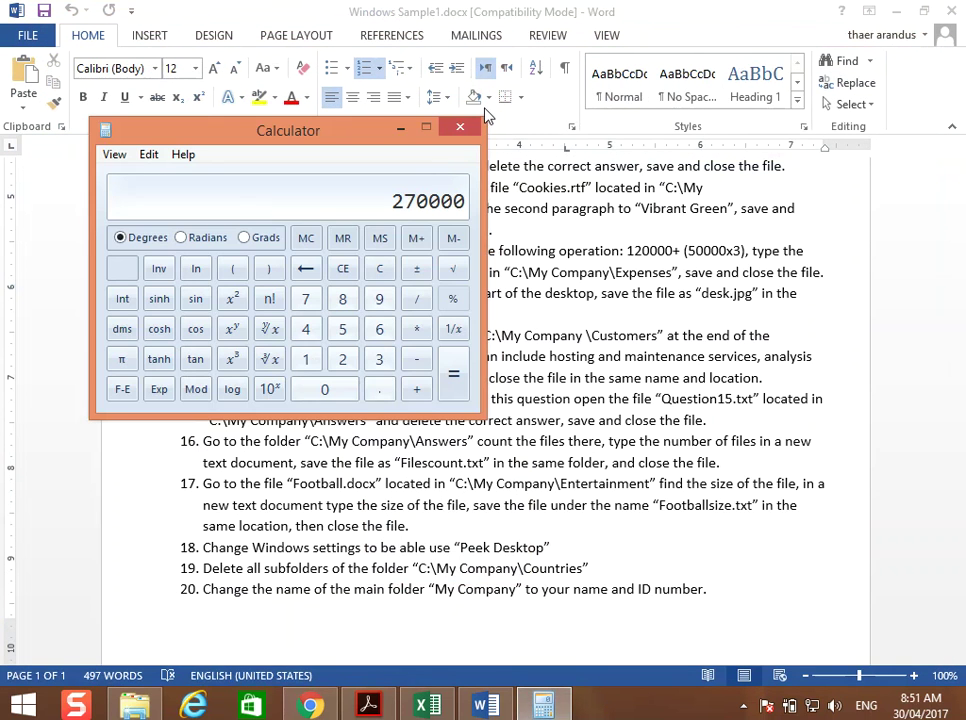
click(368, 90)
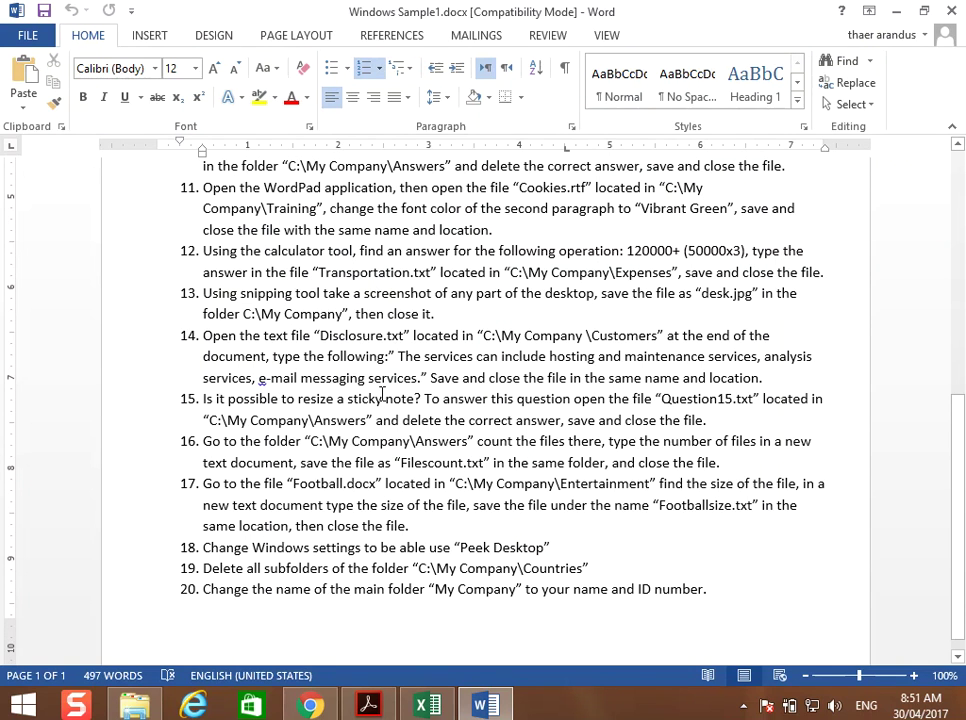
Open Sticky Notes, test whether the note can be resized for task 15, and delete the note.
key(super)
key(super+s)
text(sticky Notes)
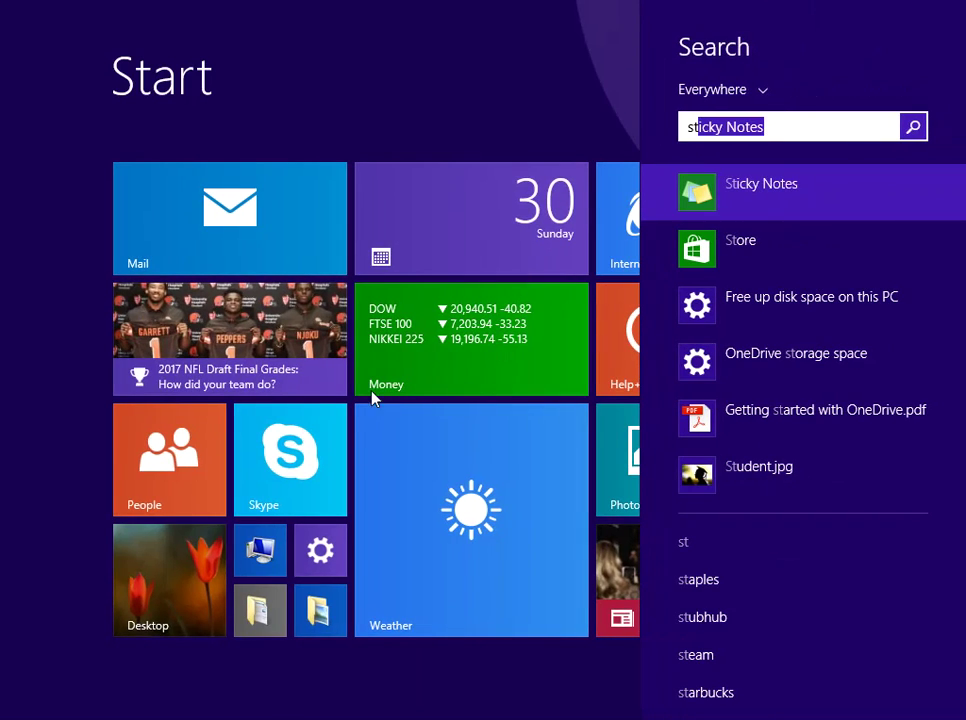
click(668, 194)
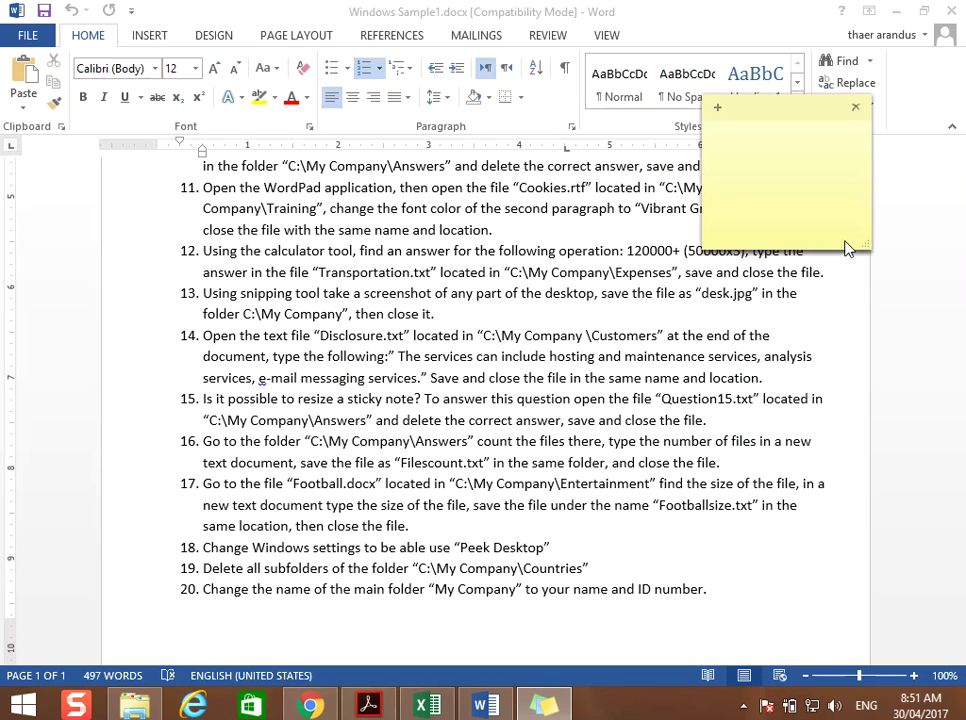
mouse_move(845, 248)
mouse_down()
mouse_move(840, 348)
mouse_move(838, 244)
mouse_up()
click(855, 107)
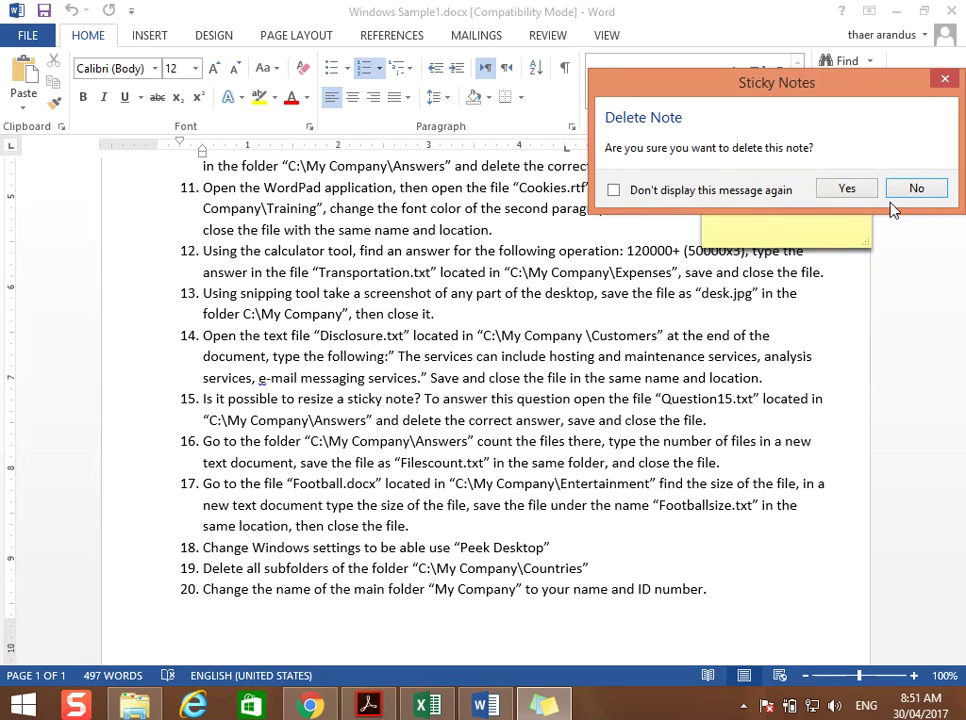
click(846, 189)
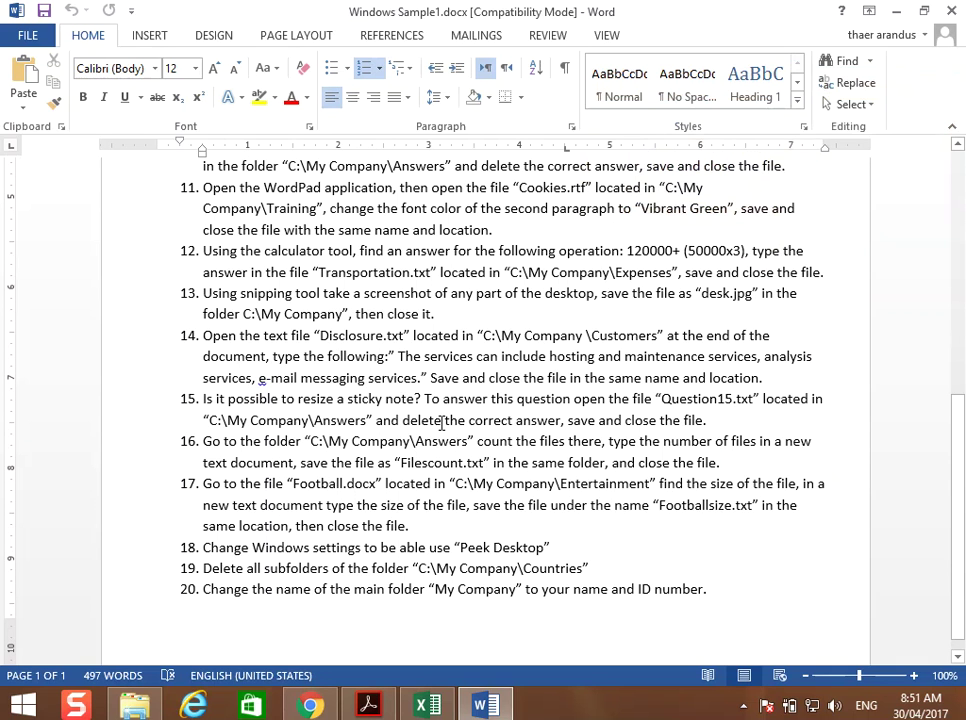
Open Question15.txt from the Answers folder inside Desktop\Windows Sample 1\My Company.
click(120, 703)
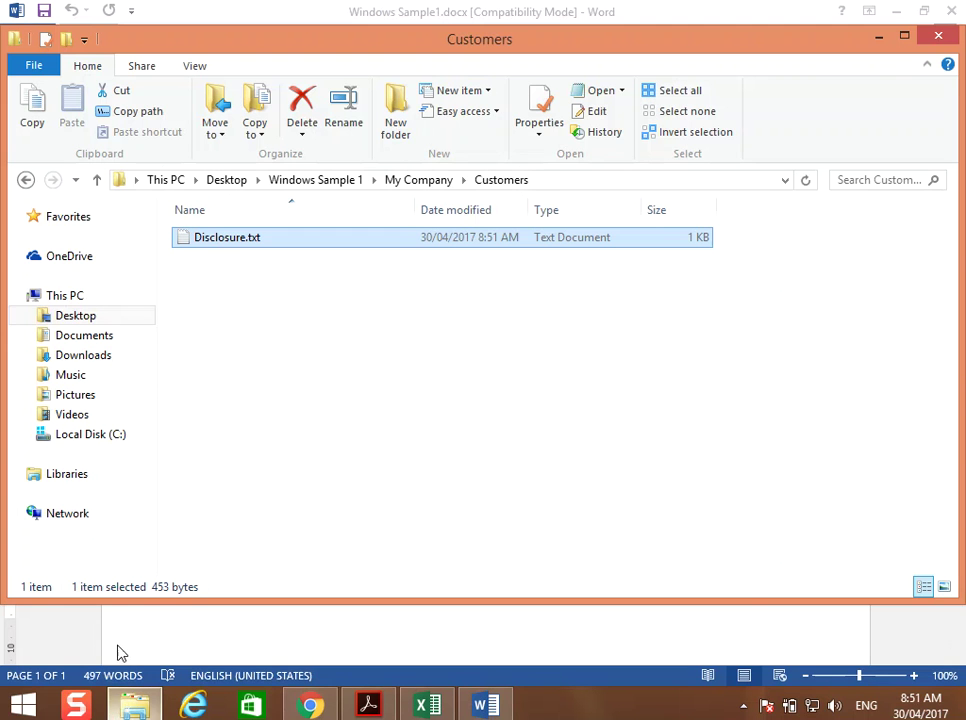
click(412, 185)
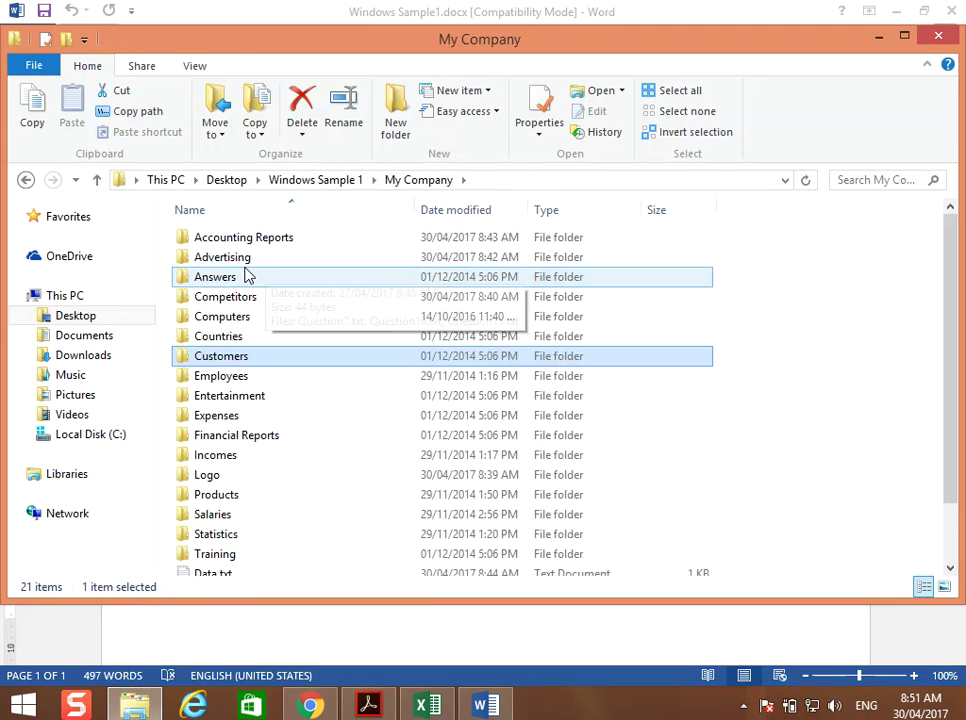
double_click(240, 278)
click(240, 284)
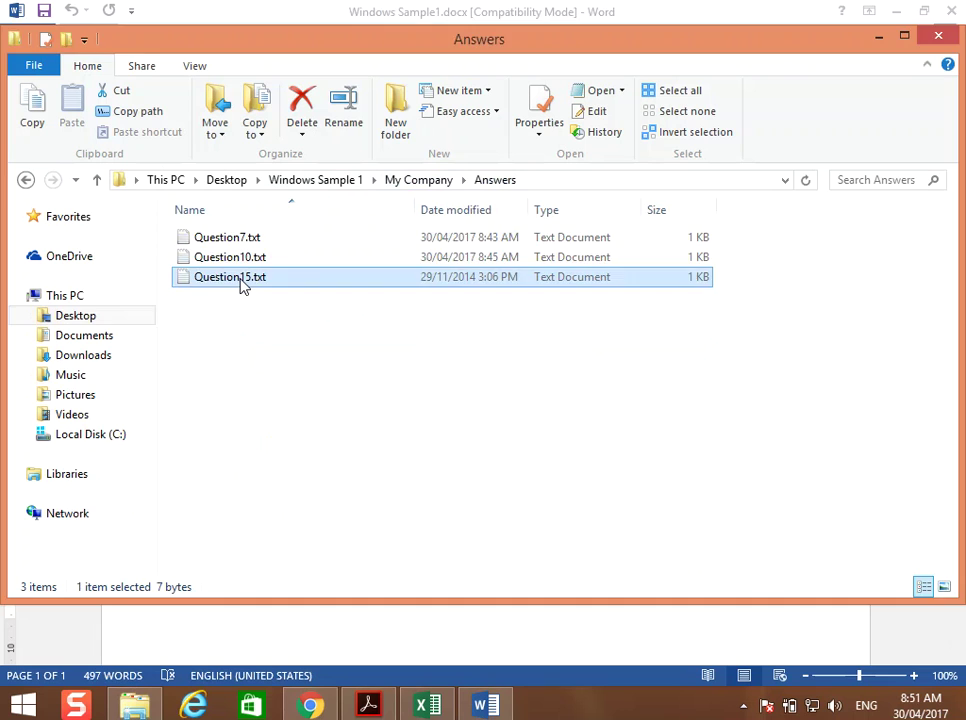
double_click(240, 284)
Delete the correct answer on the line above "no" in Question15.txt, and save and close the file.
mouse_move(86, 258)
mouse_down()
mouse_move(94, 290)
mouse_move(86, 258)
mouse_up()
click(116, 259)
key(Delete)
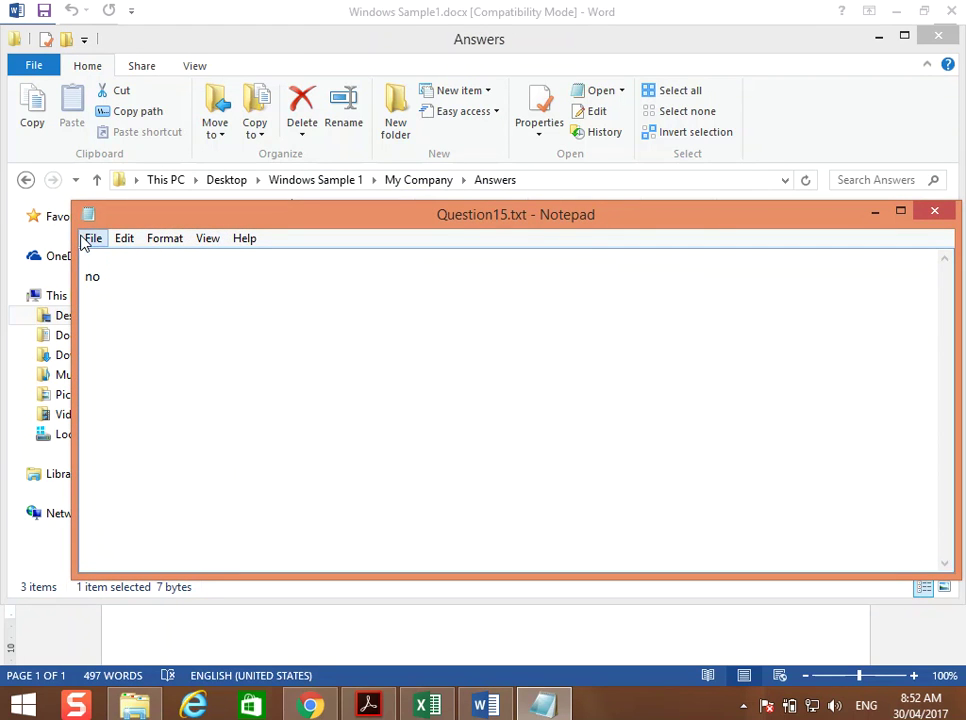
click(934, 211)
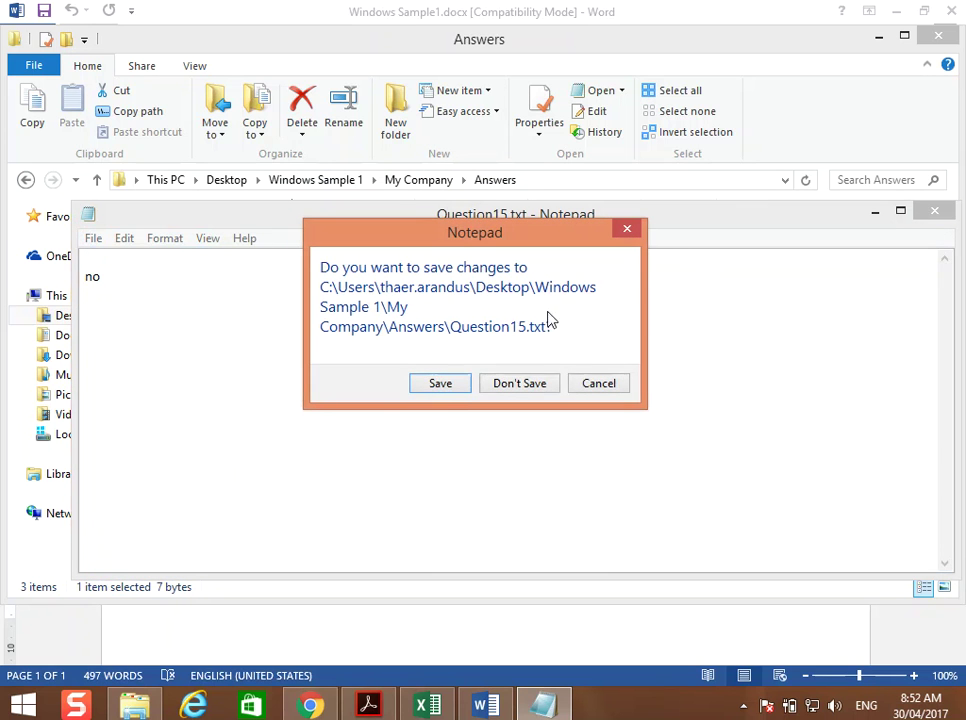
click(441, 386)
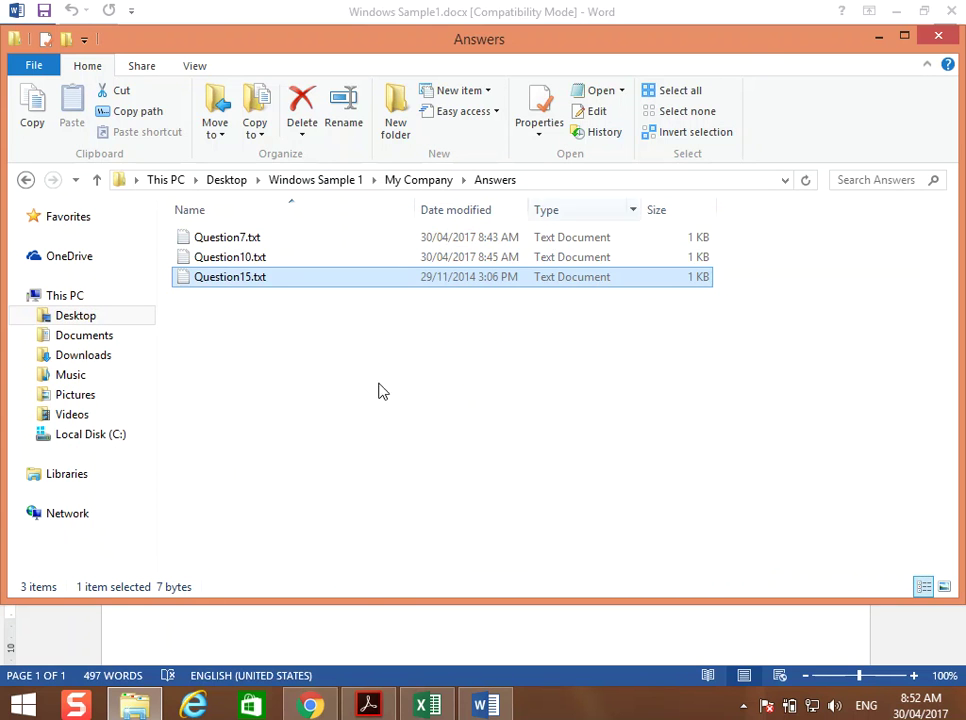
Select the file name "Filescount" without its extension in task 16 of the Word document.
click(230, 642)
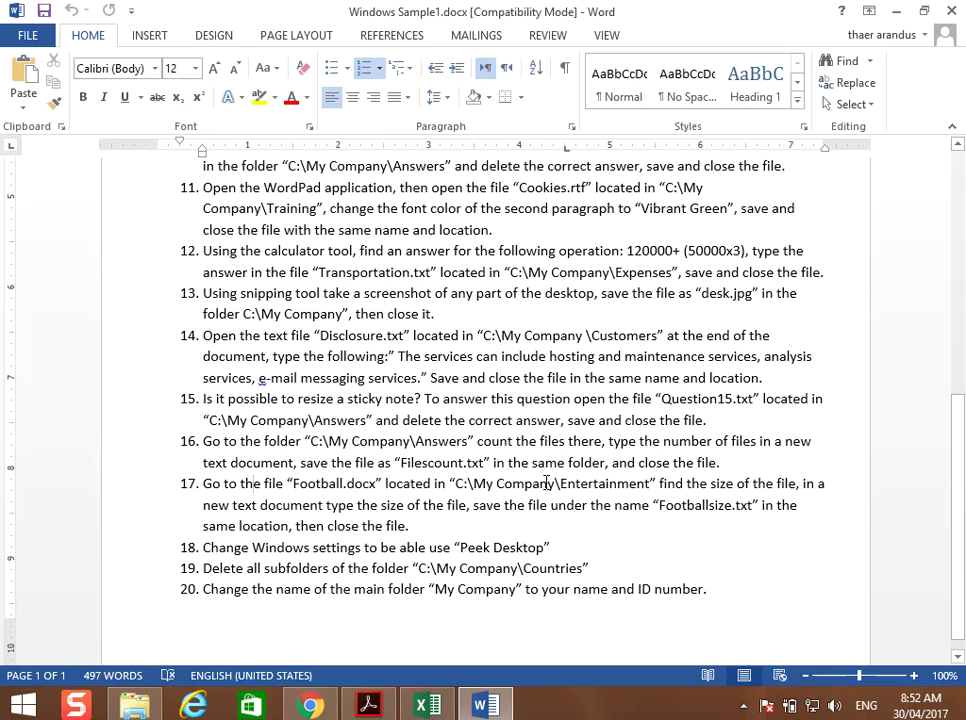
double_click(461, 462)
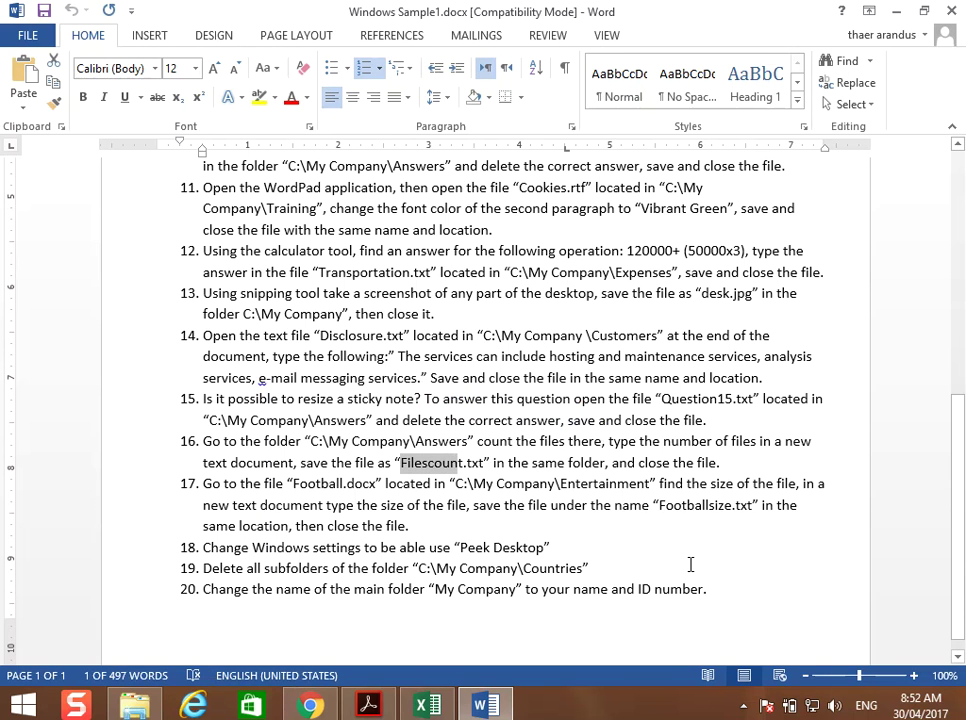
mouse_move(461, 462)
mouse_down()
mouse_move(404, 461)
mouse_move(468, 458)
mouse_up()
Create a new text document named "Filescount" in the Answers folder, keeping the .txt extension.
click(135, 705)
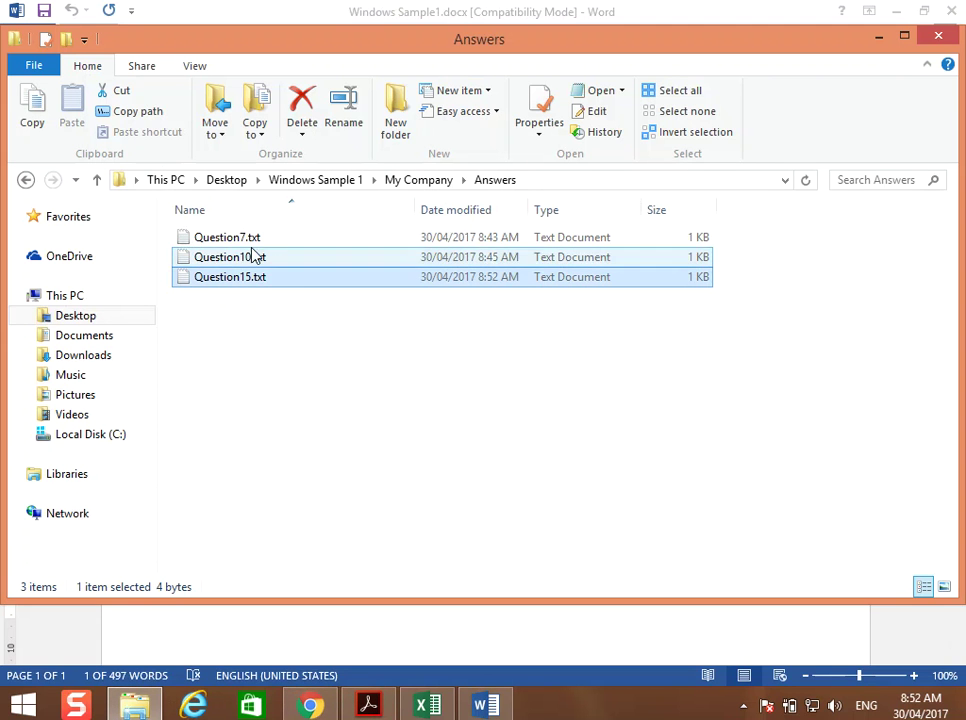
click(267, 399)
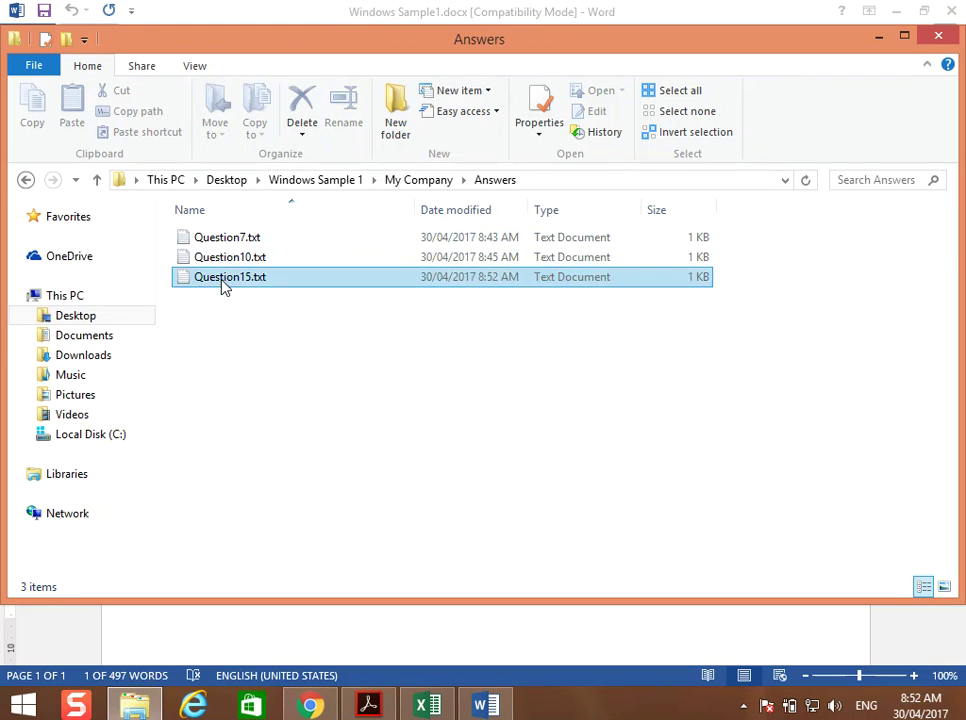
right_click(290, 377)
mouse_move(345, 640)
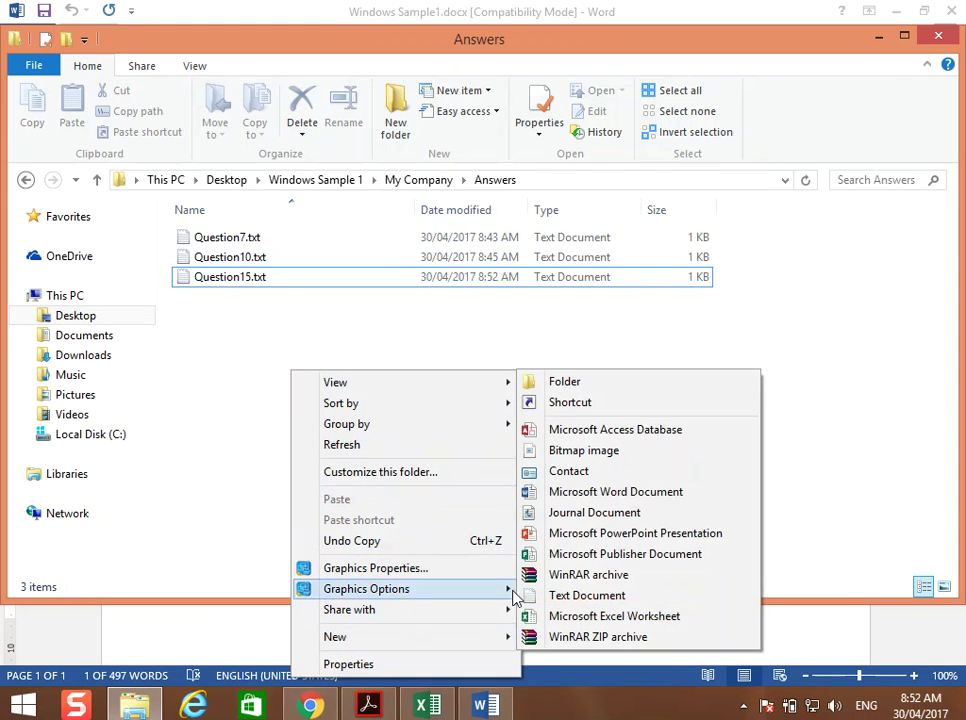
click(580, 595)
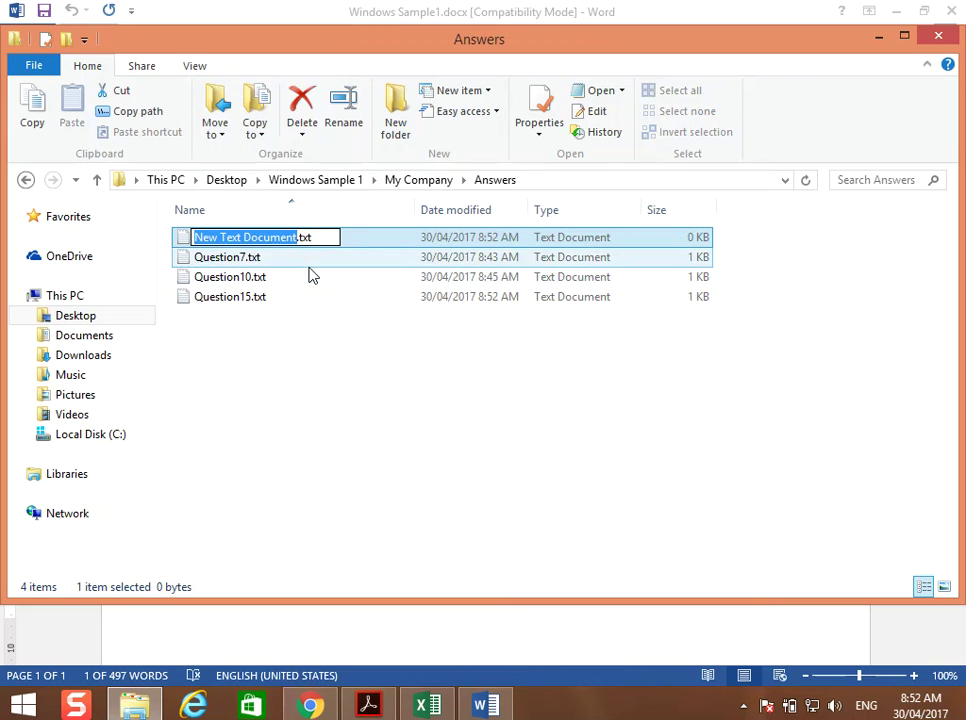
text(Filescount)
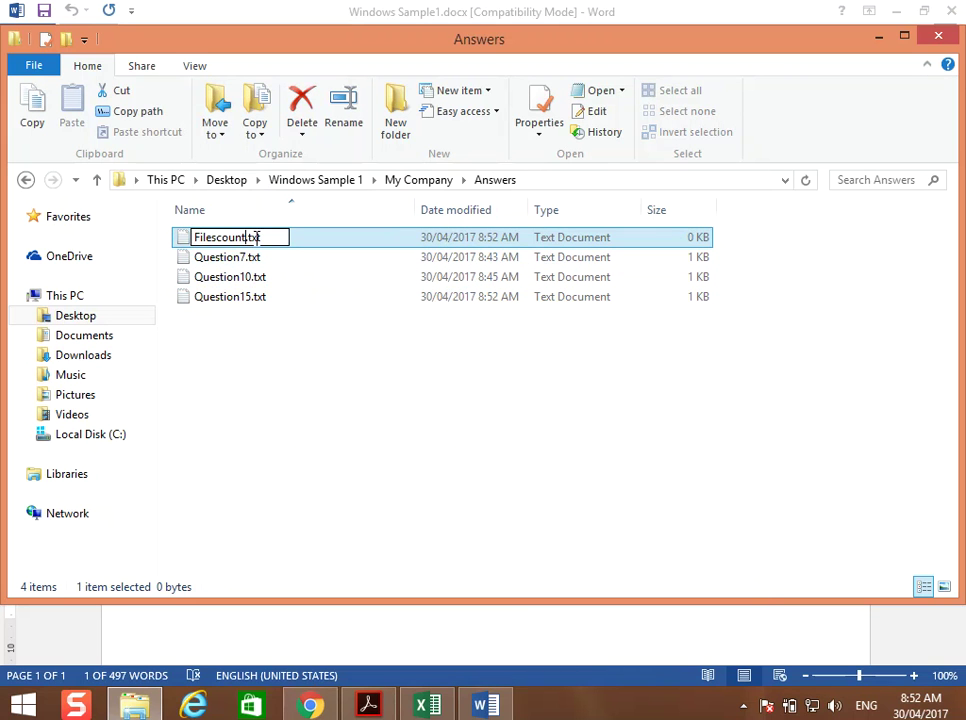
click(306, 410)
Enter the file count 3 in Filescount.txt, and save and close it.
double_click(235, 240)
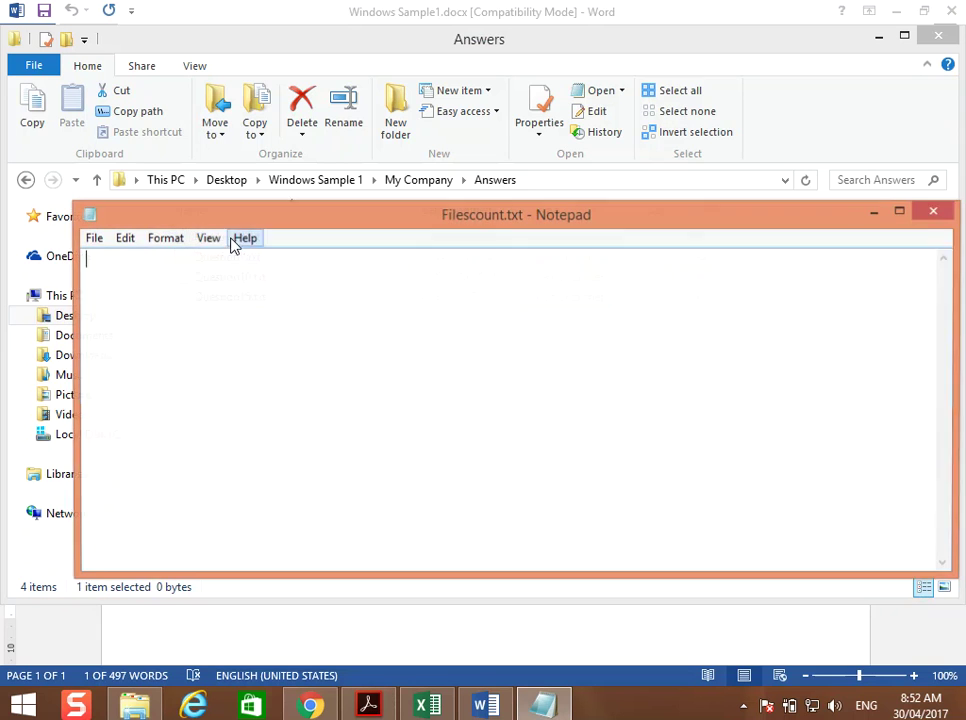
text(3)
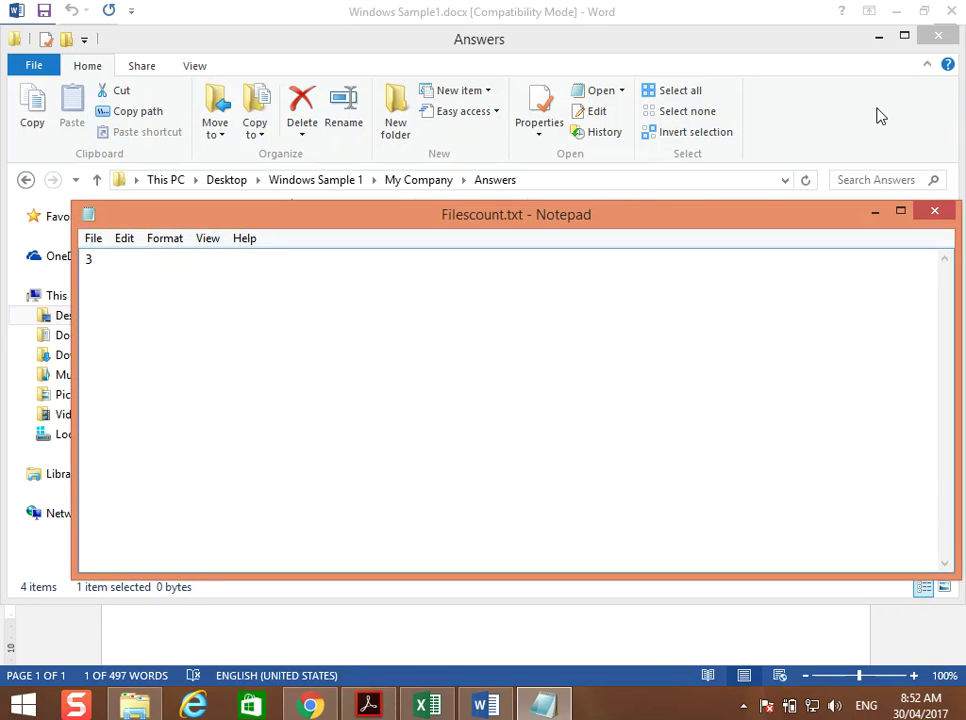
click(933, 214)
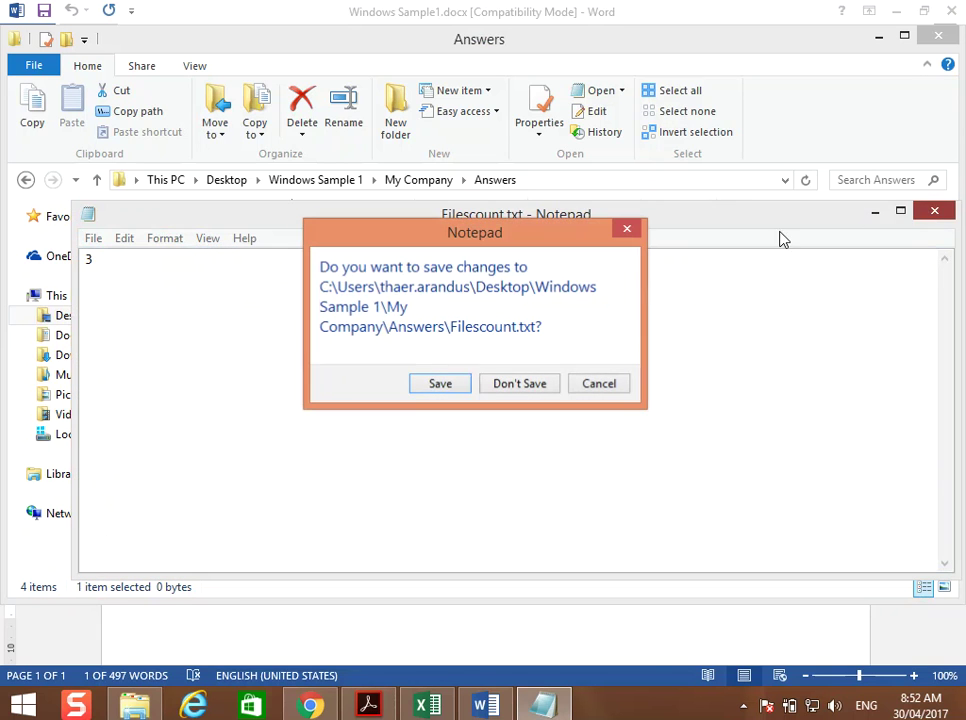
click(442, 386)
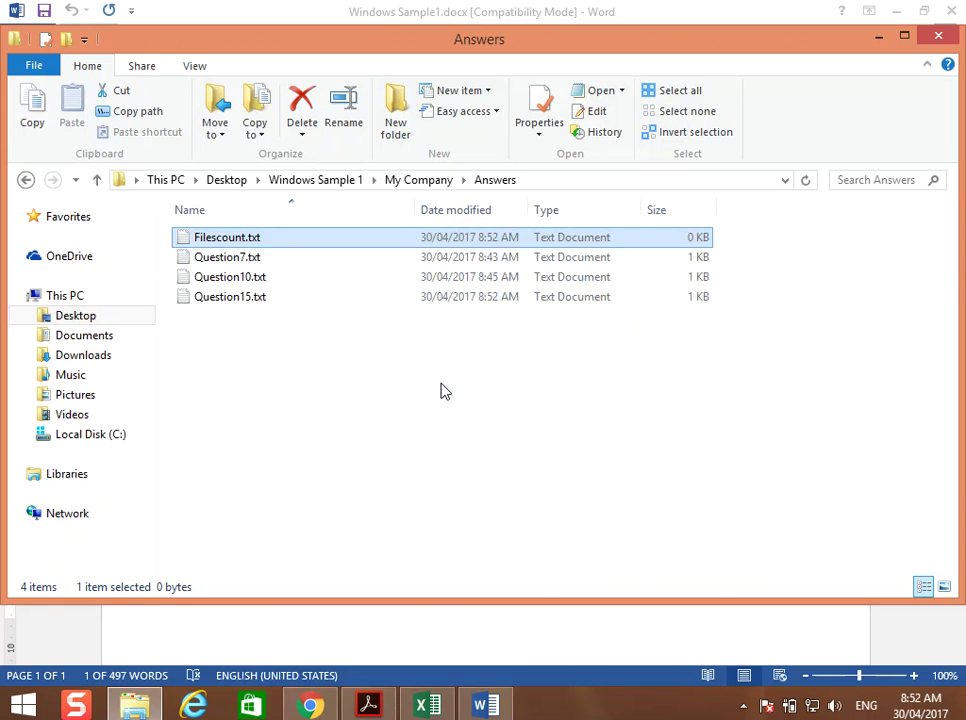
Select the file name "Footballsize" without its extension in task 17 of the Word document.
click(434, 641)
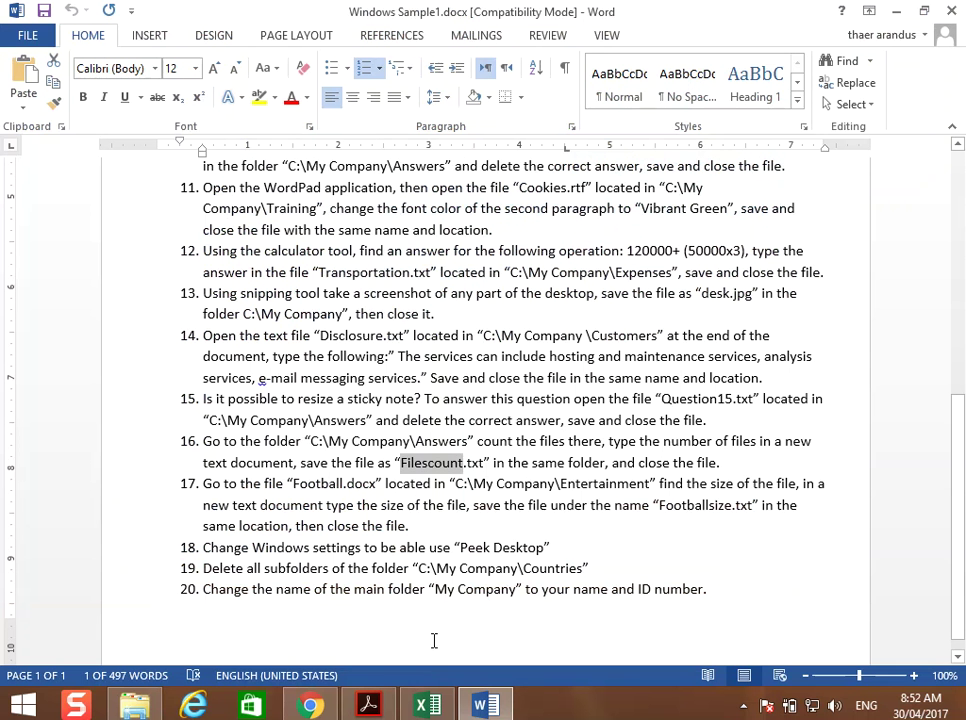
click(260, 497)
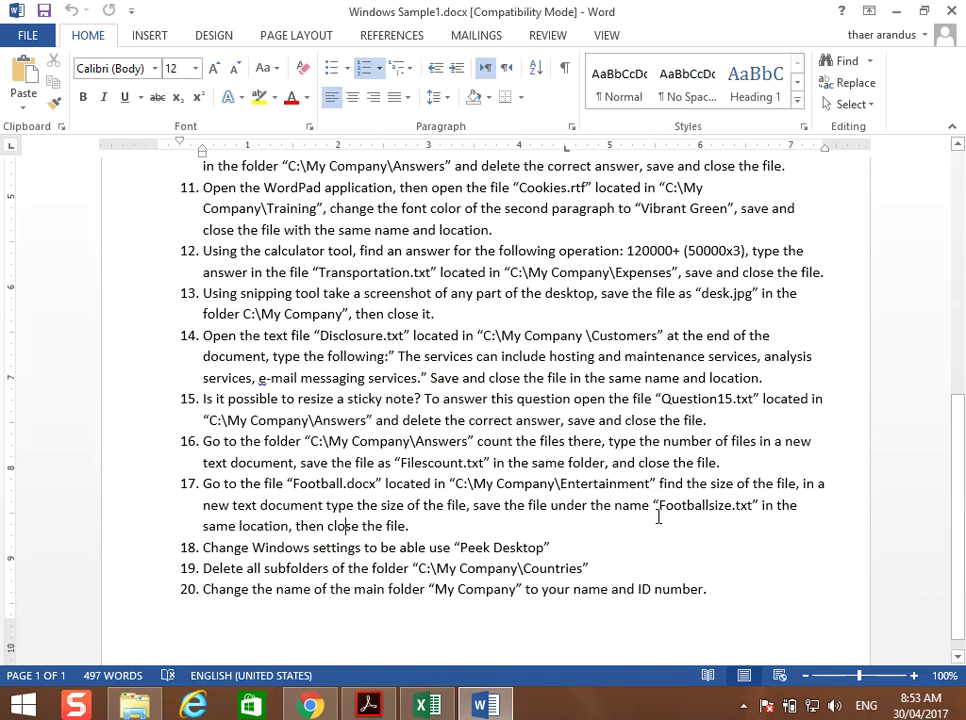
drag(658, 505, 727, 514)
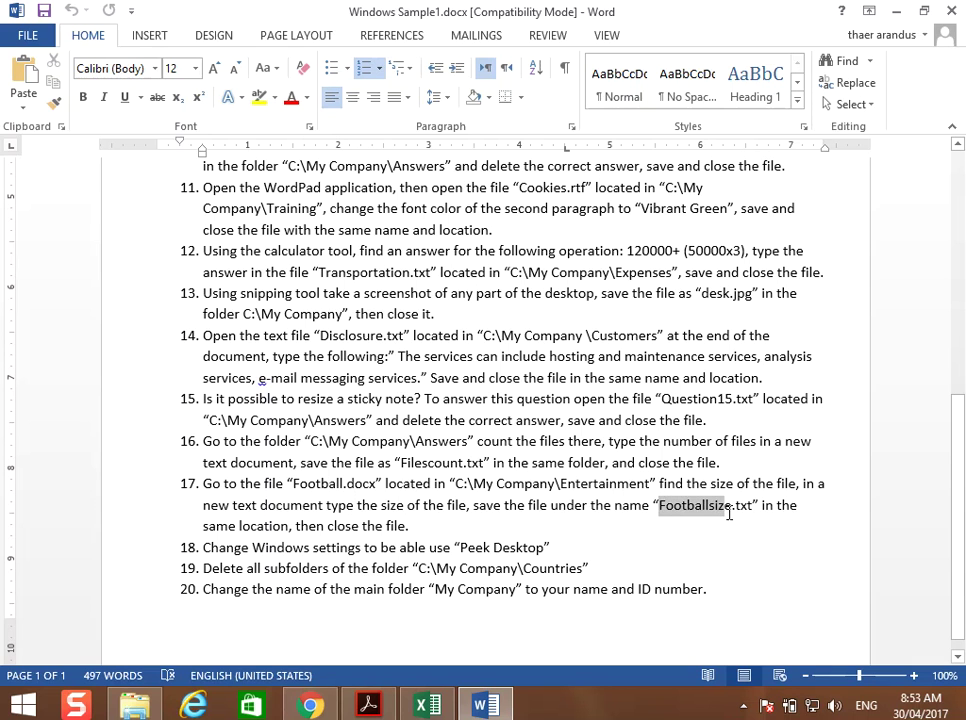
drag(730, 512, 731, 512)
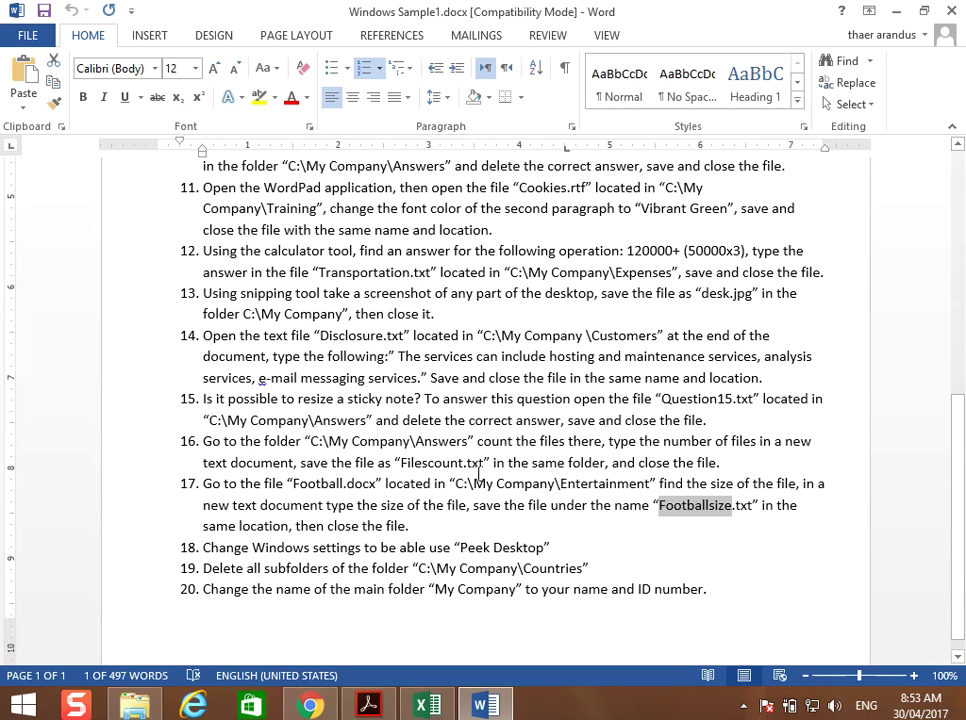
Switch to File Explorer, go to My Company's Entertainment folder and check the size of Football.docx in its properties.
click(135, 705)
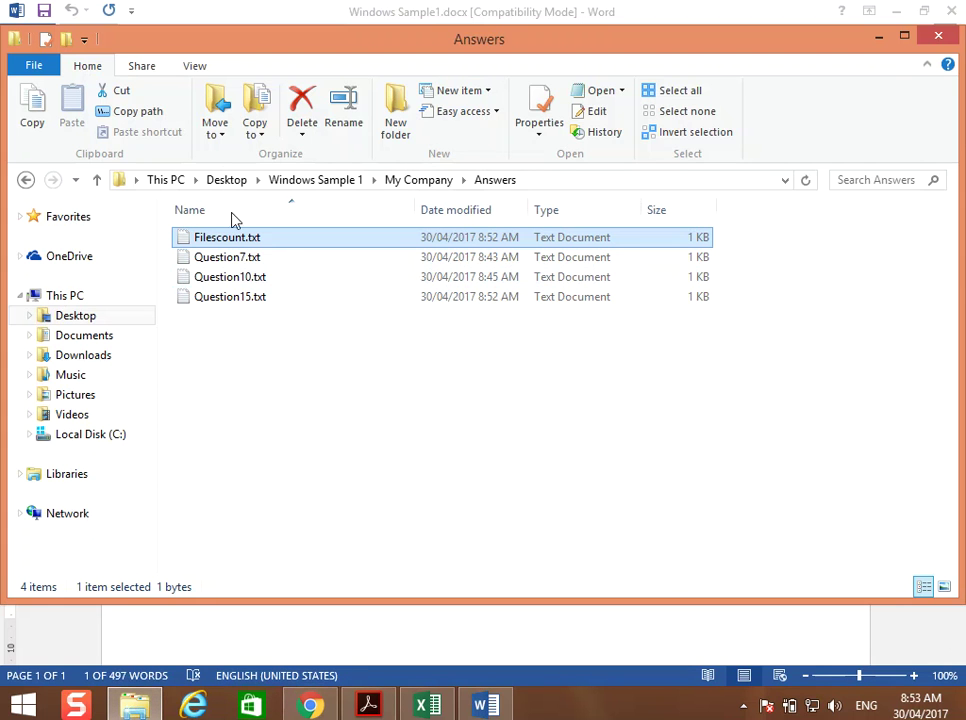
click(428, 180)
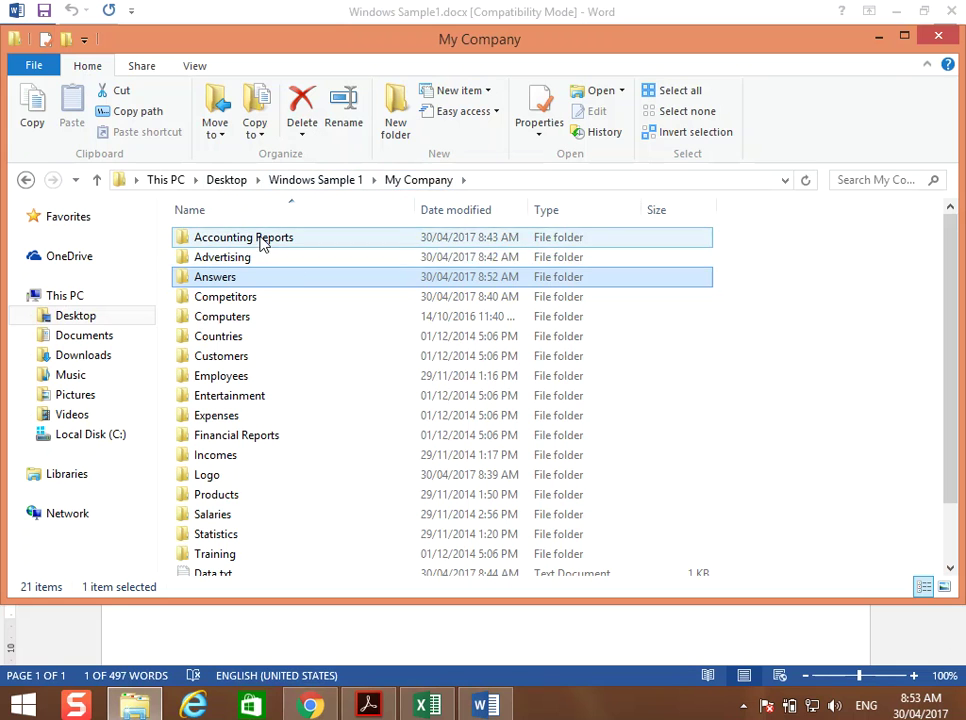
double_click(227, 398)
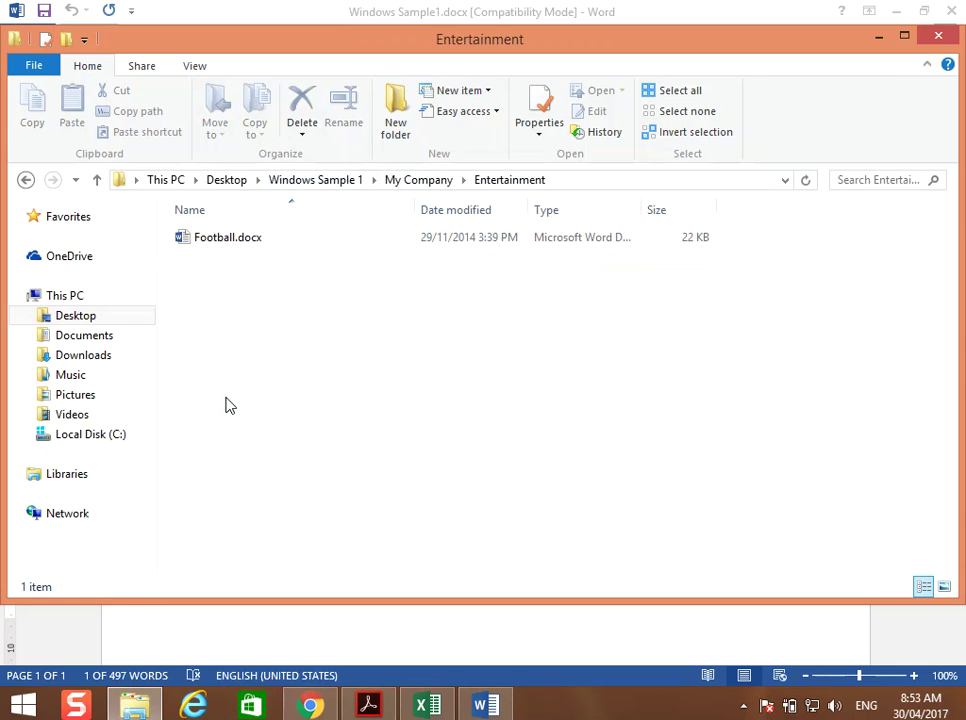
click(225, 243)
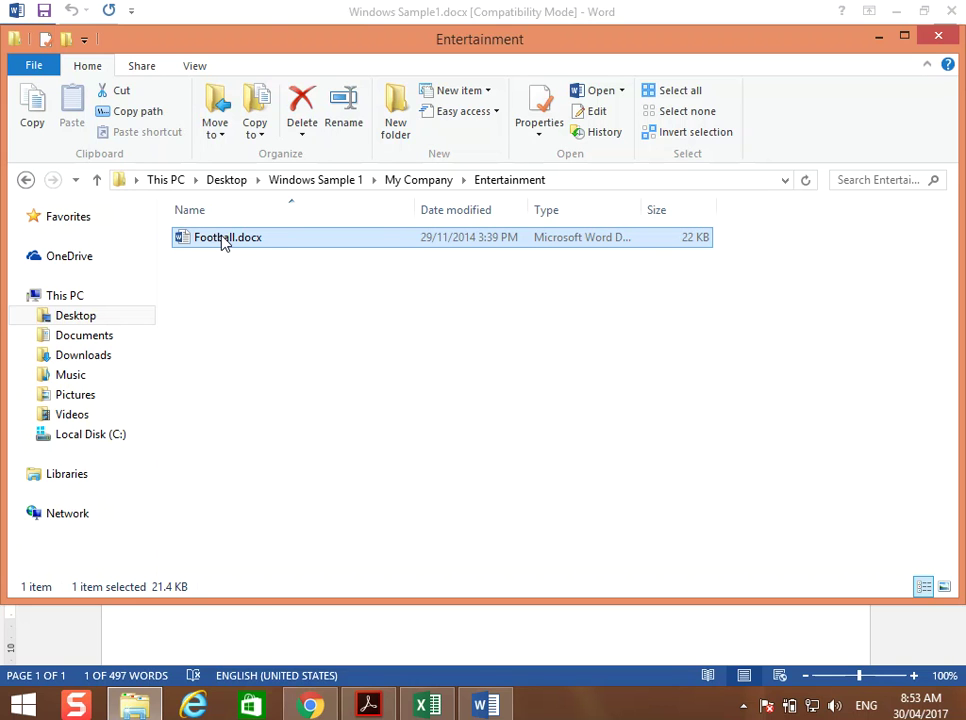
right_click(225, 243)
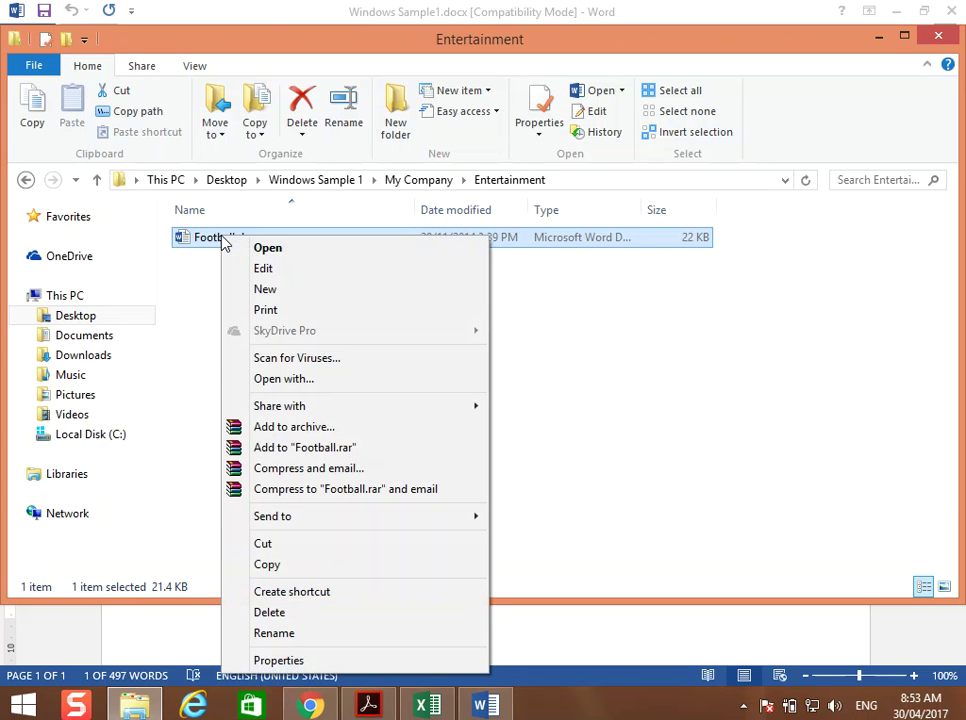
click(290, 660)
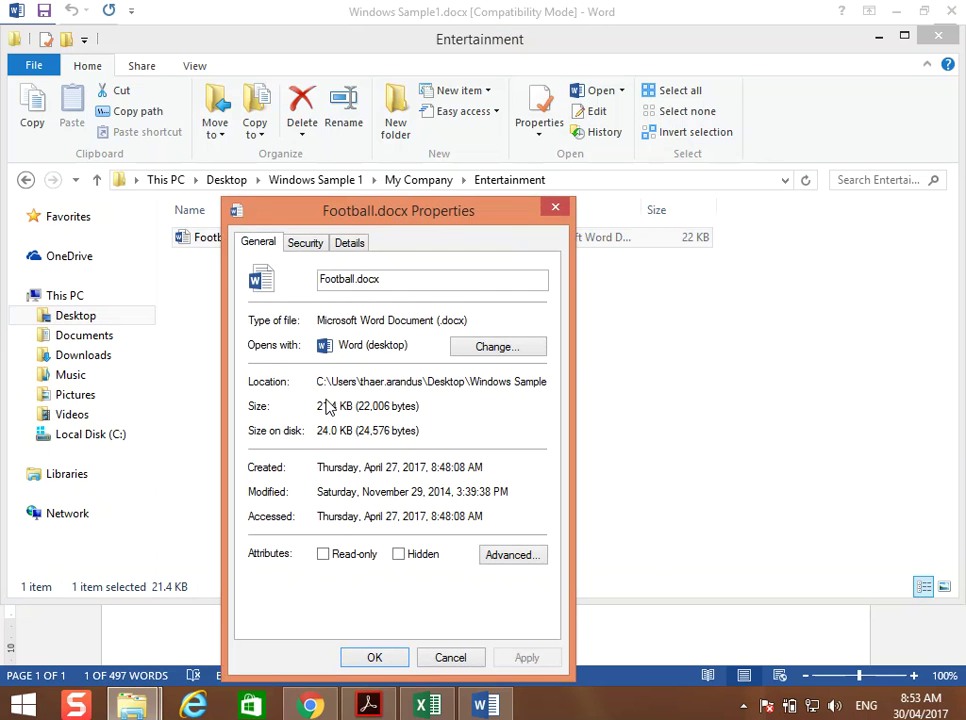
double_click(323, 405)
click(555, 207)
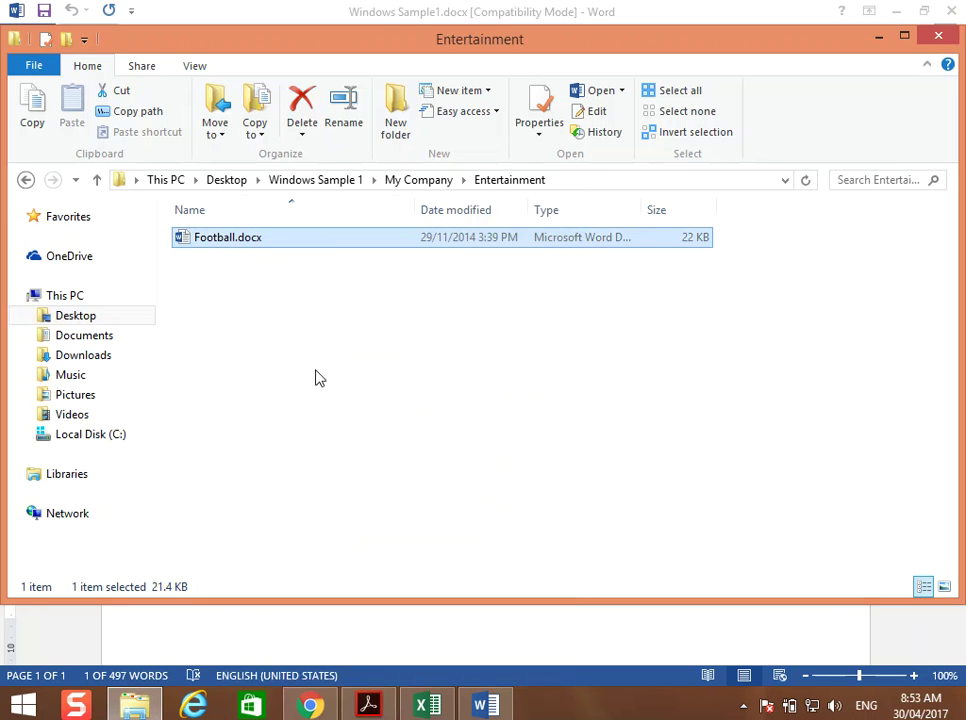
Create a new text document named "Footballsize" in the Entertainment folder, keeping the .txt extension, and open it.
right_click(312, 384)
mouse_move(356, 645)
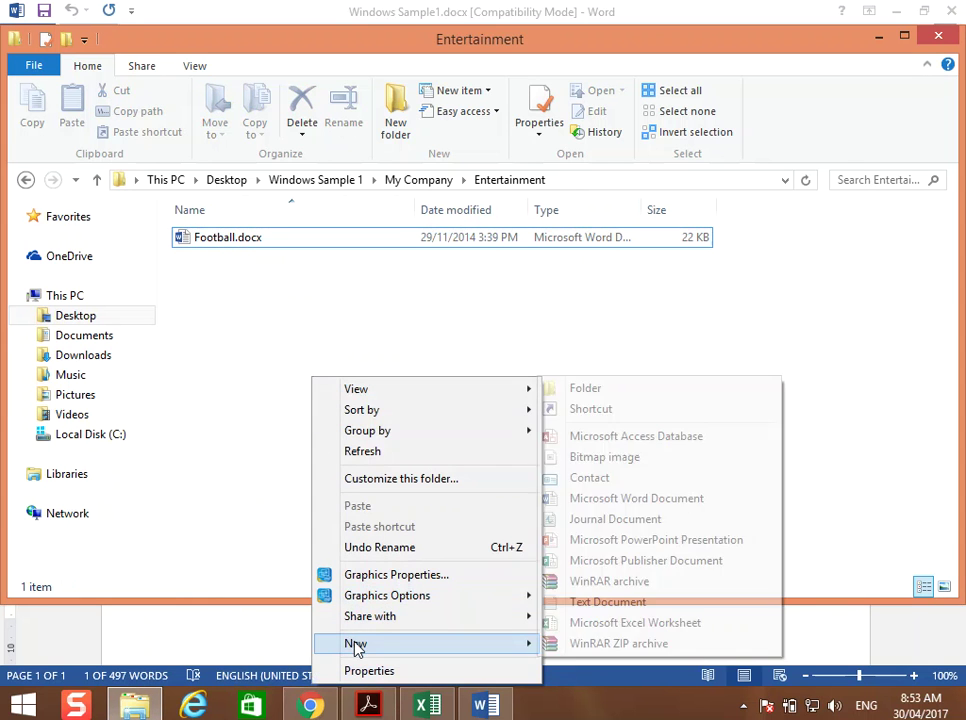
click(578, 602)
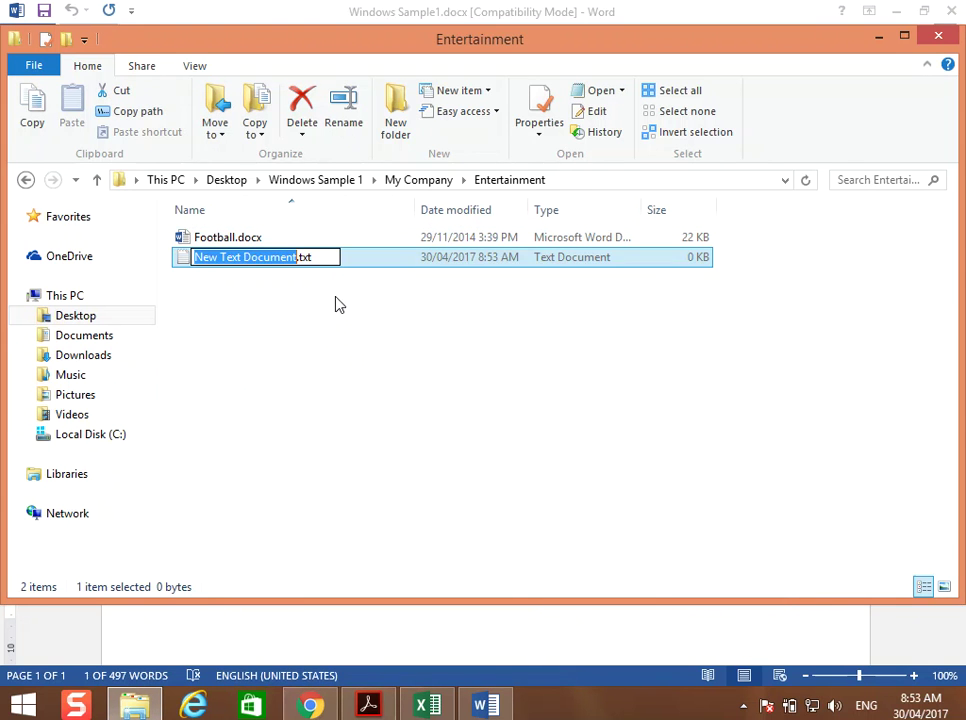
text(Footballsize)
key(Return)
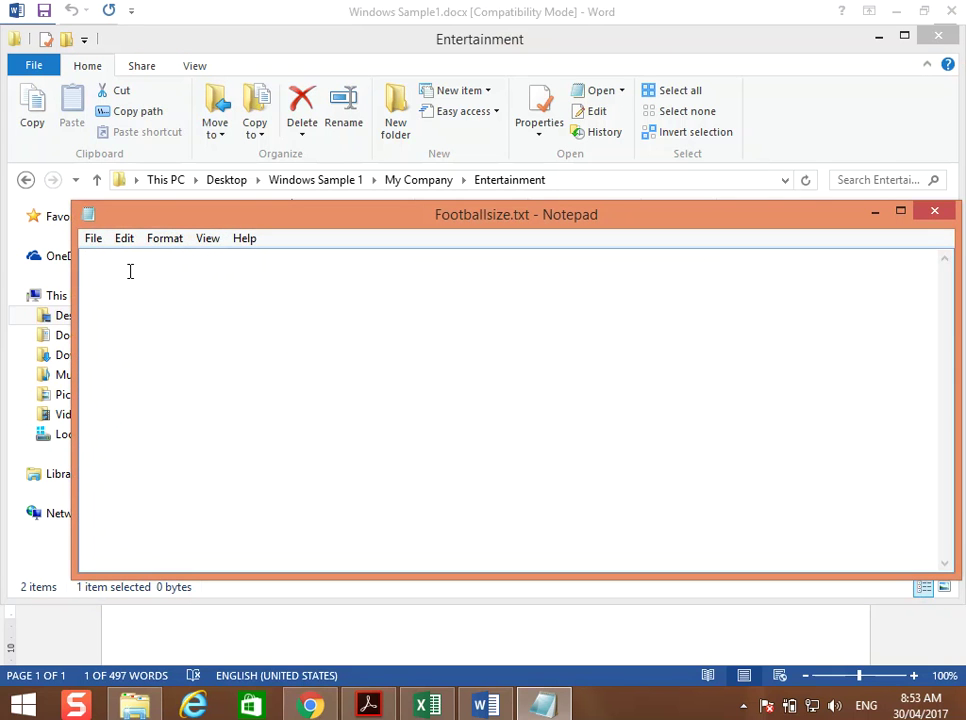
Enter the file size 21.4 in Footballsize.txt, and save and close it.
text(21.4)
click(933, 210)
click(428, 388)
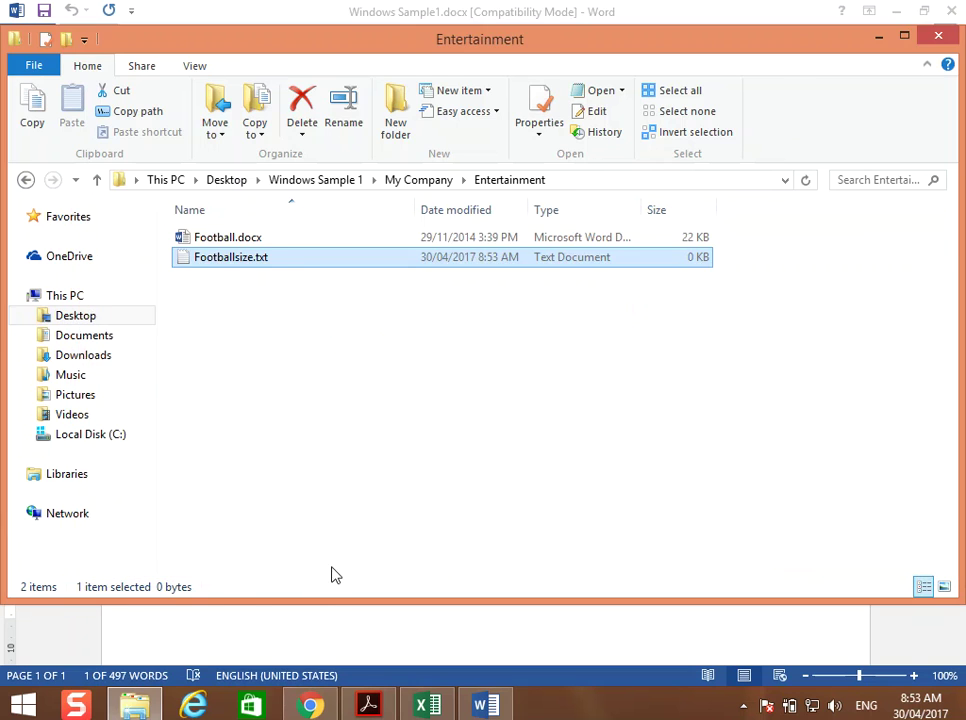
Return to the Word document for task 18, enable Windows' "Peek at desktop" option and check that it is on.
click(316, 626)
click(199, 567)
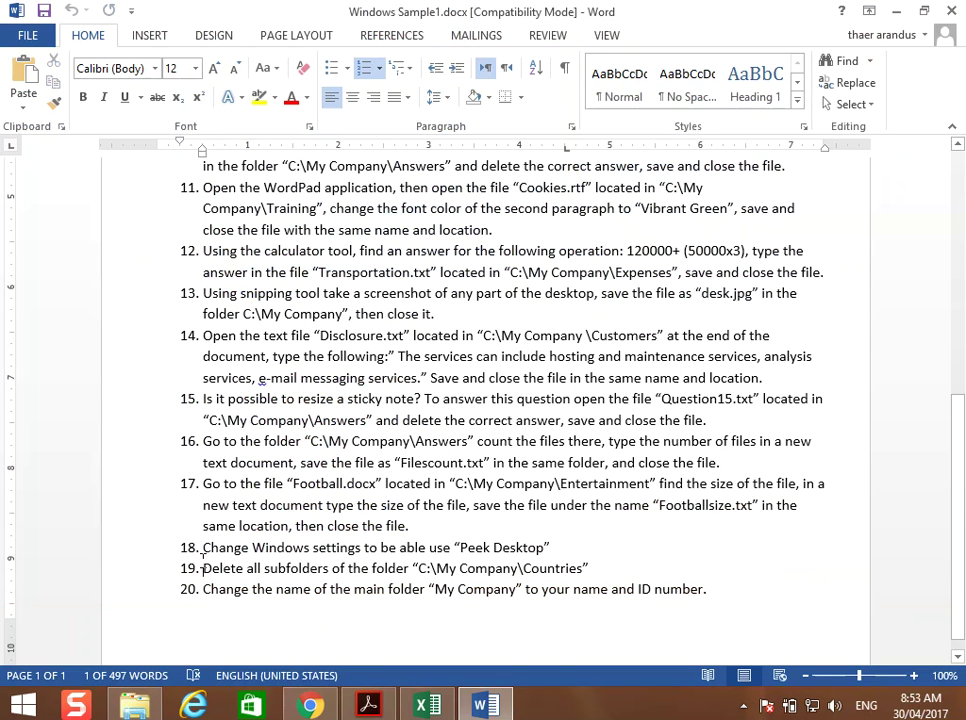
scroll(232, 541, down, 1)
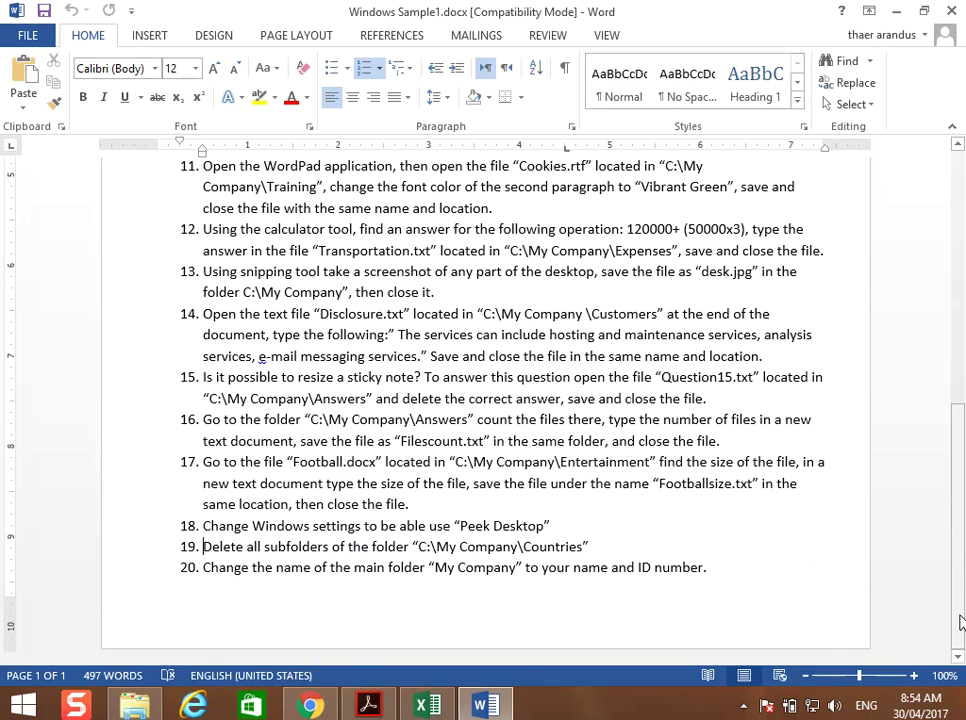
right_click(962, 711)
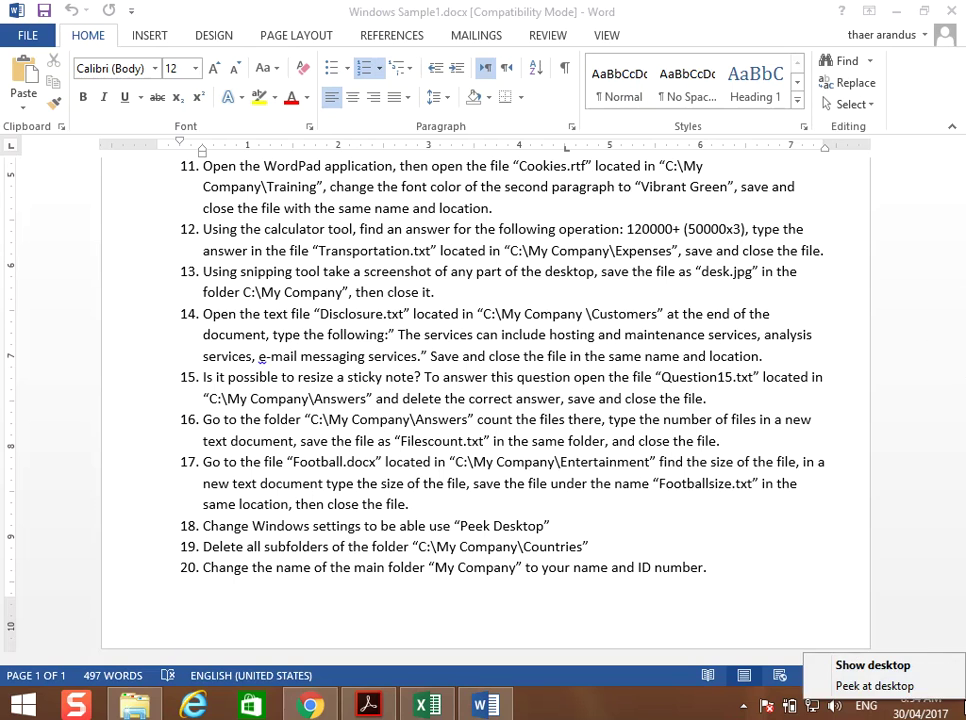
click(822, 689)
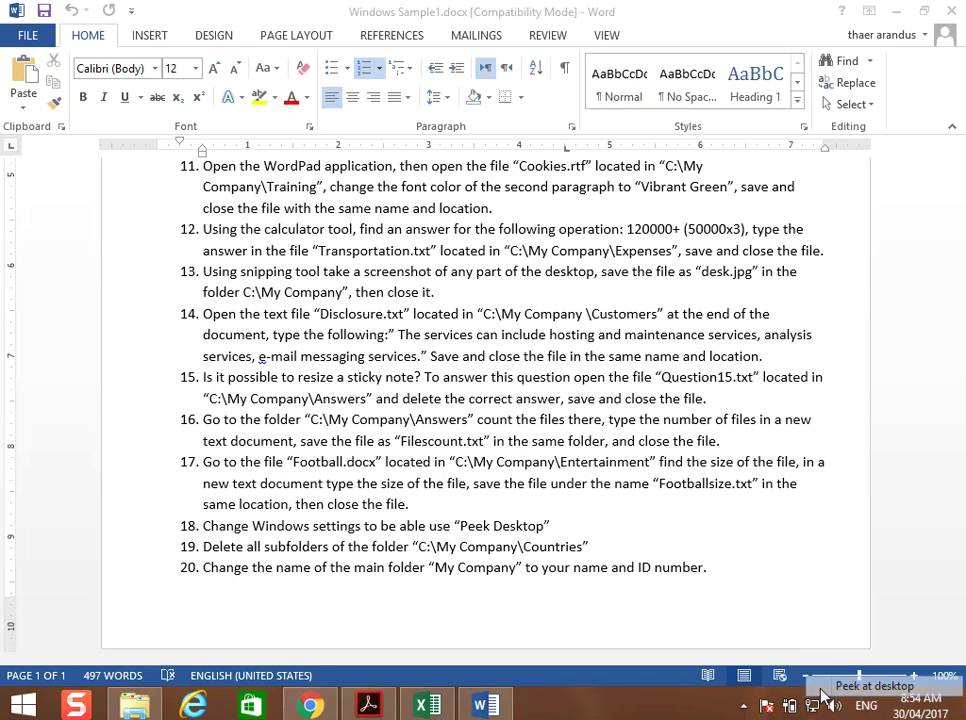
right_click(962, 705)
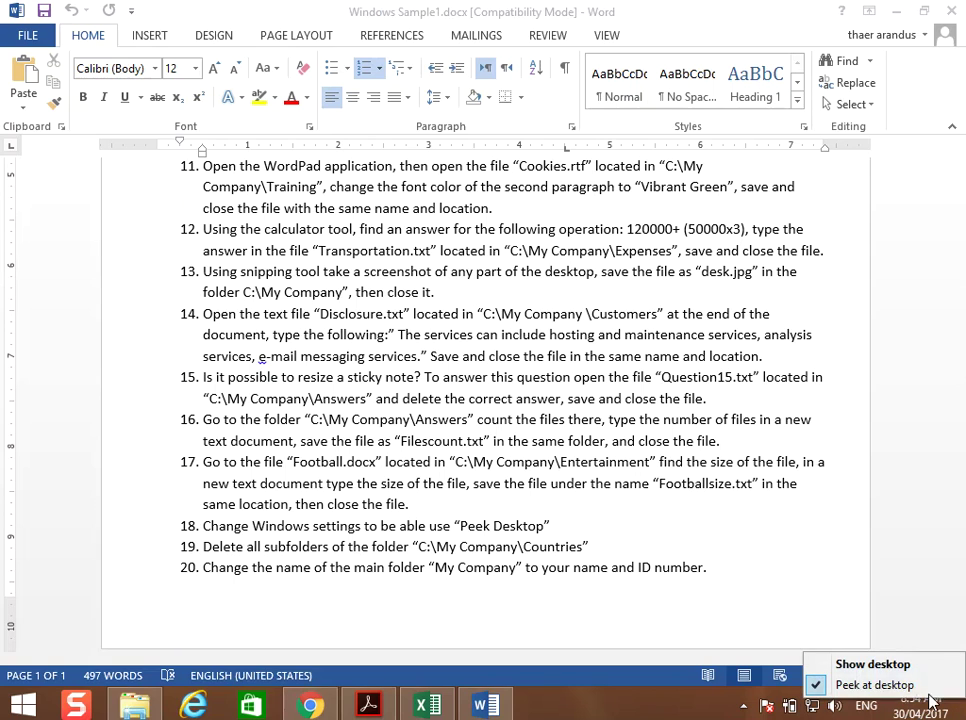
click(860, 622)
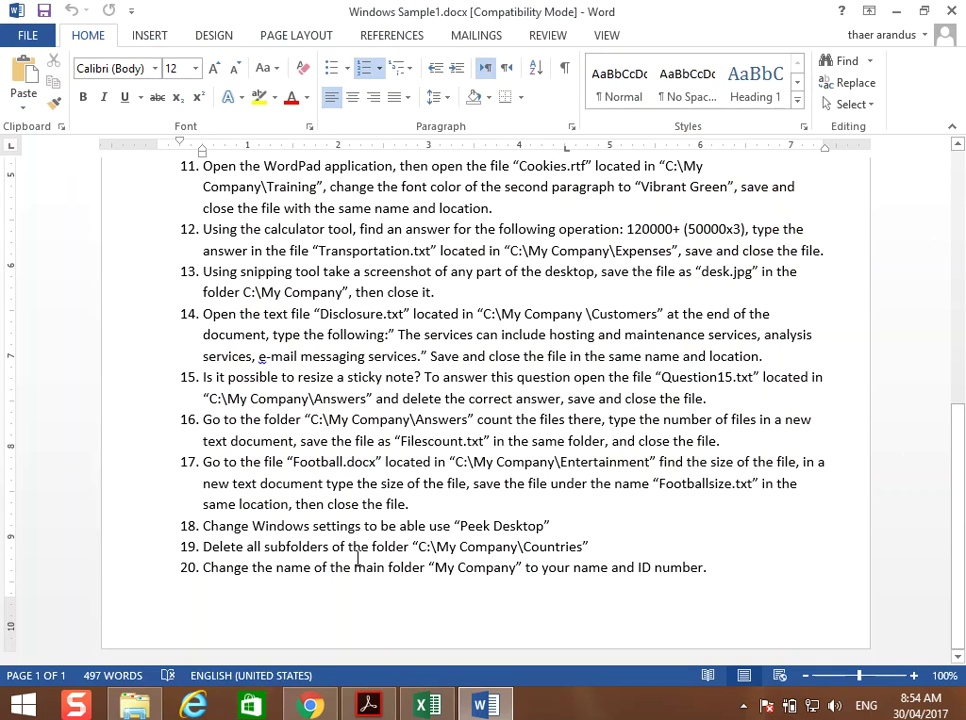
For task 19, delete the subfolders England, France, KSA, Lebanon and USA from My Company's Countries folder, keeping the text files.
triple_click(237, 547)
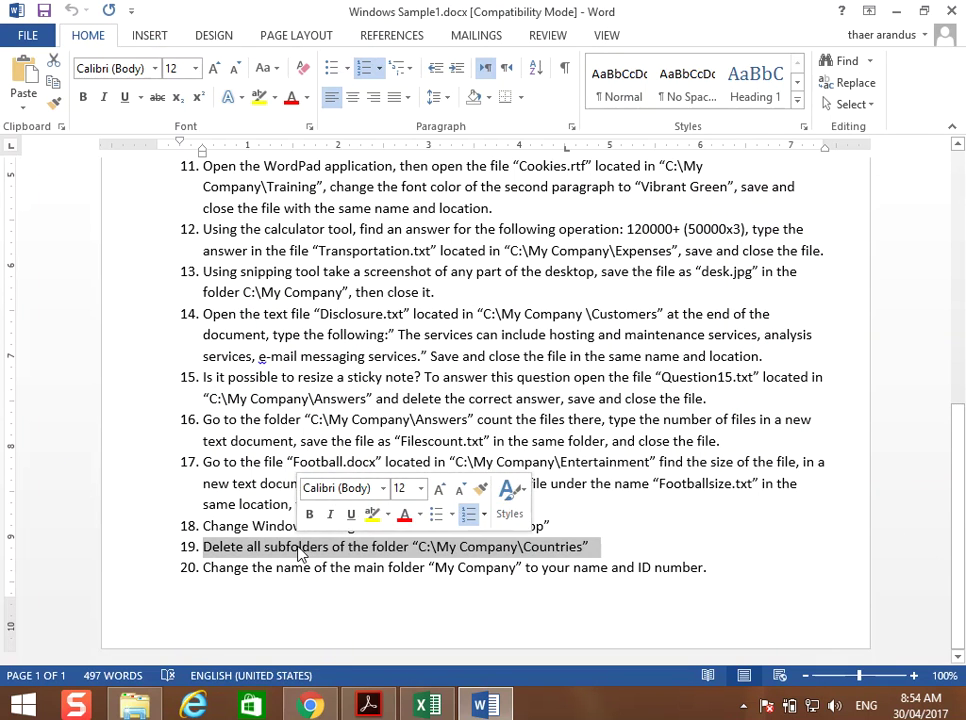
double_click(300, 548)
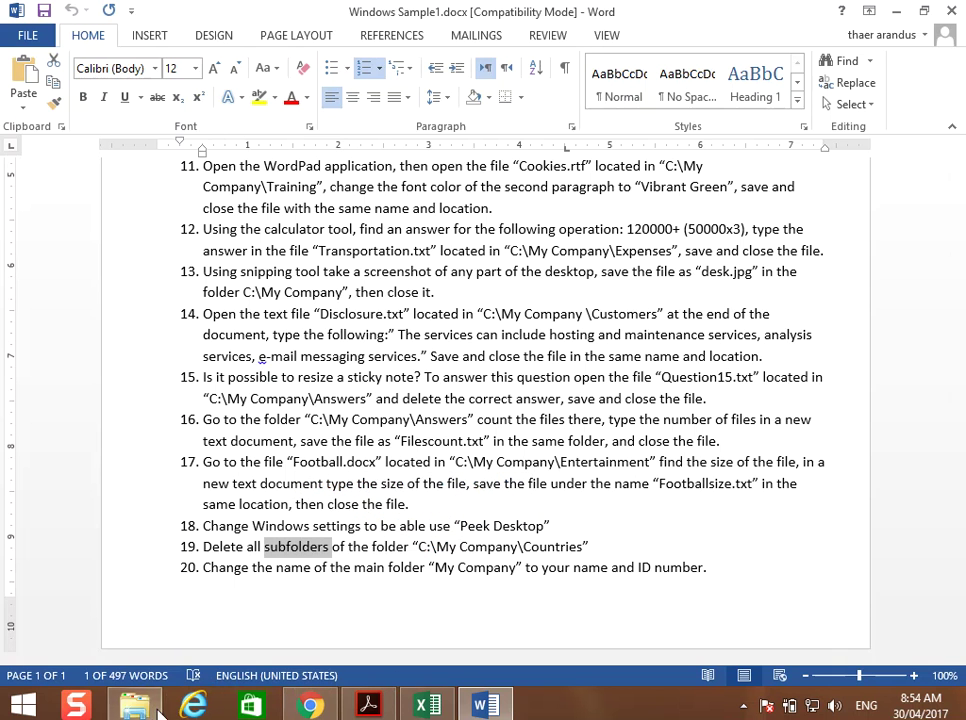
click(142, 703)
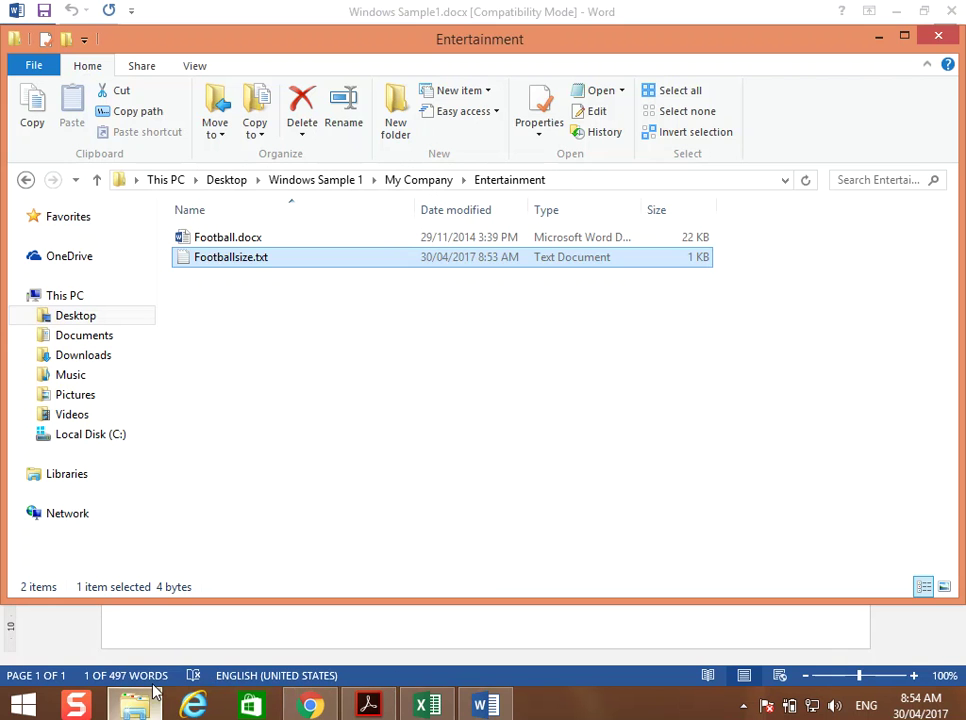
click(428, 182)
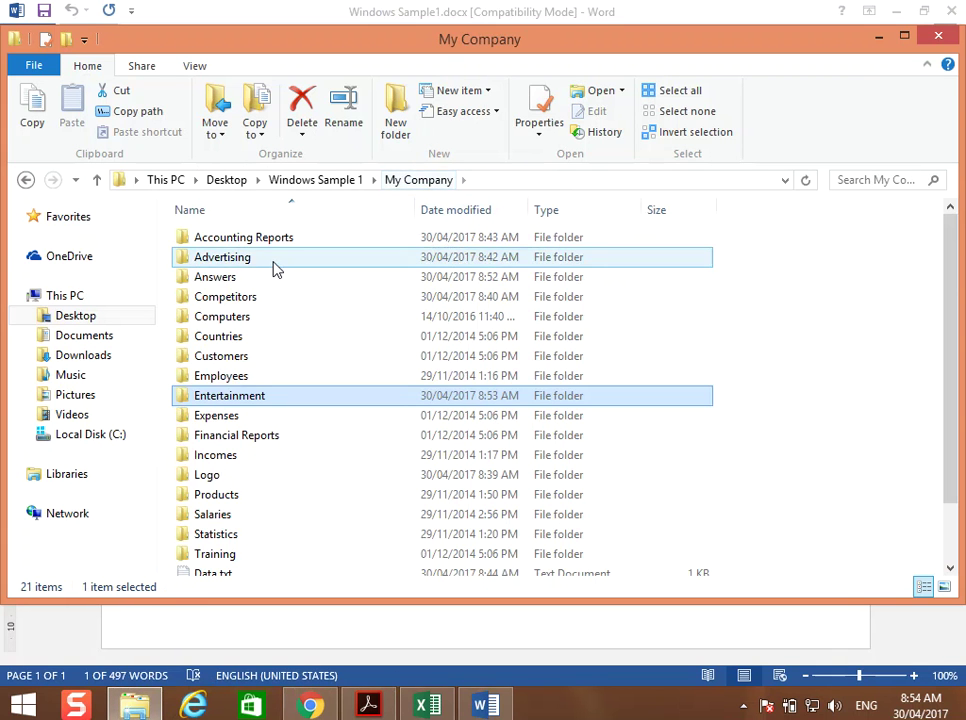
double_click(218, 338)
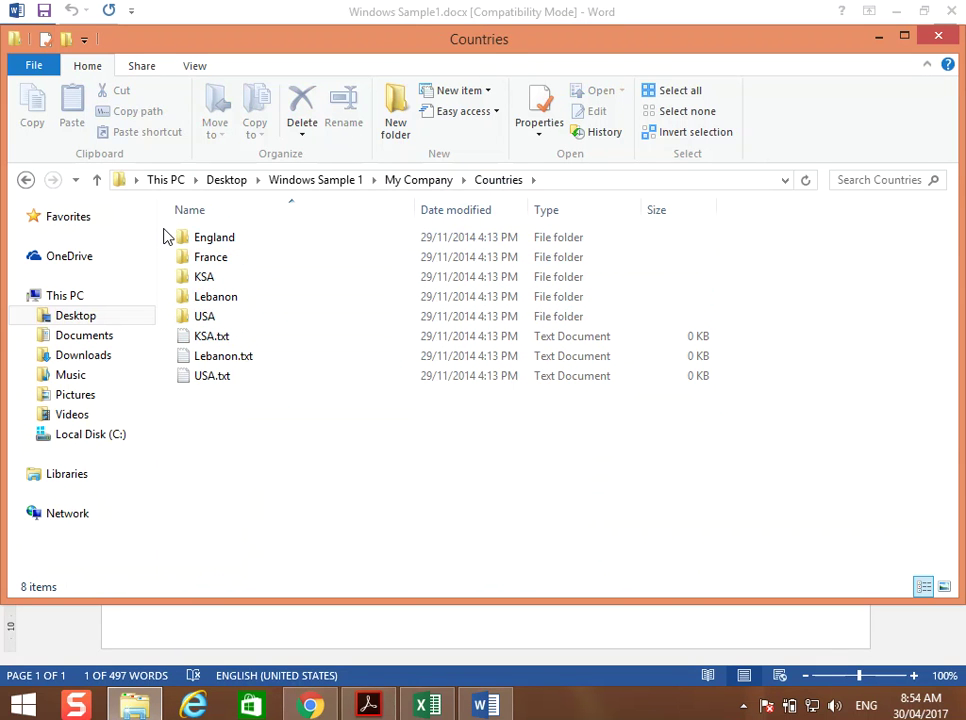
drag(164, 231, 238, 314)
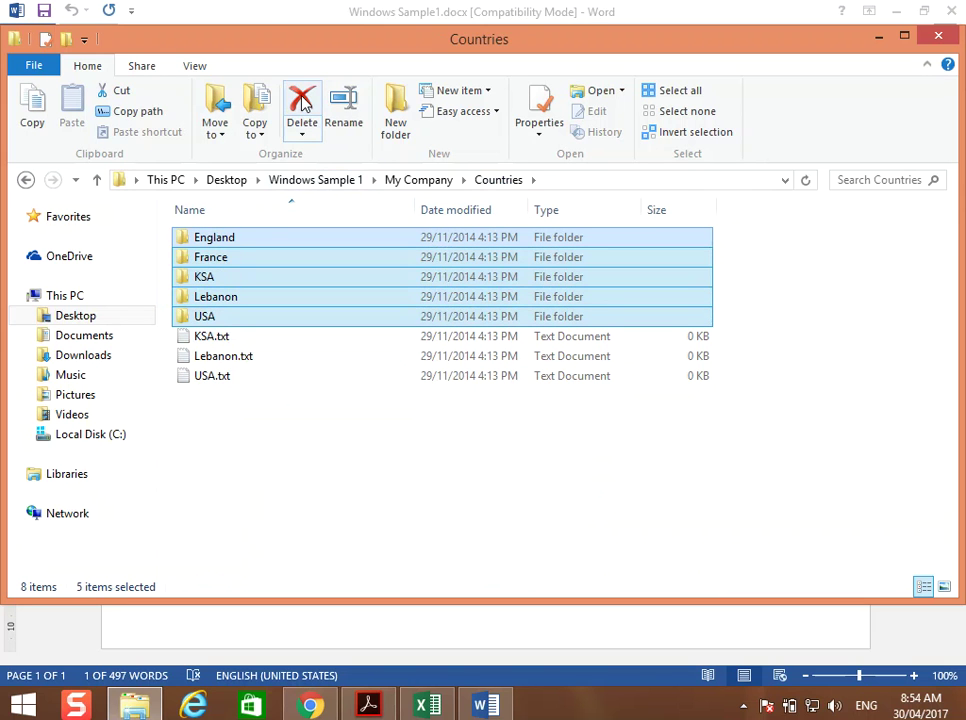
click(298, 125)
click(552, 370)
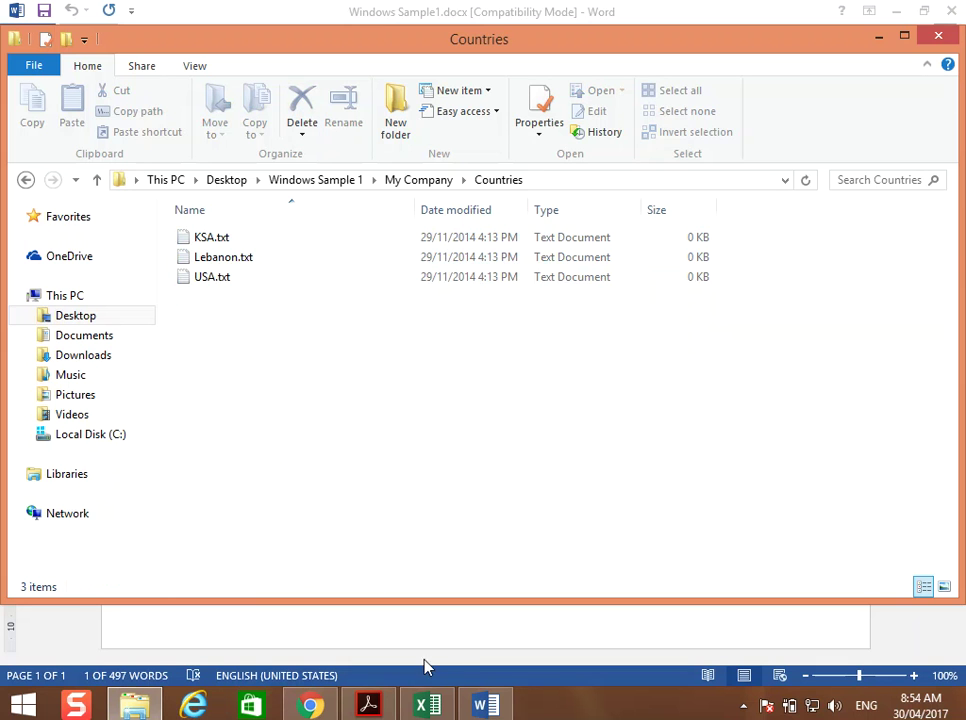
Check task 20 in the Word document, and rename the My Company folder in Windows Sample 1, entering the person's name.
click(485, 705)
click(293, 598)
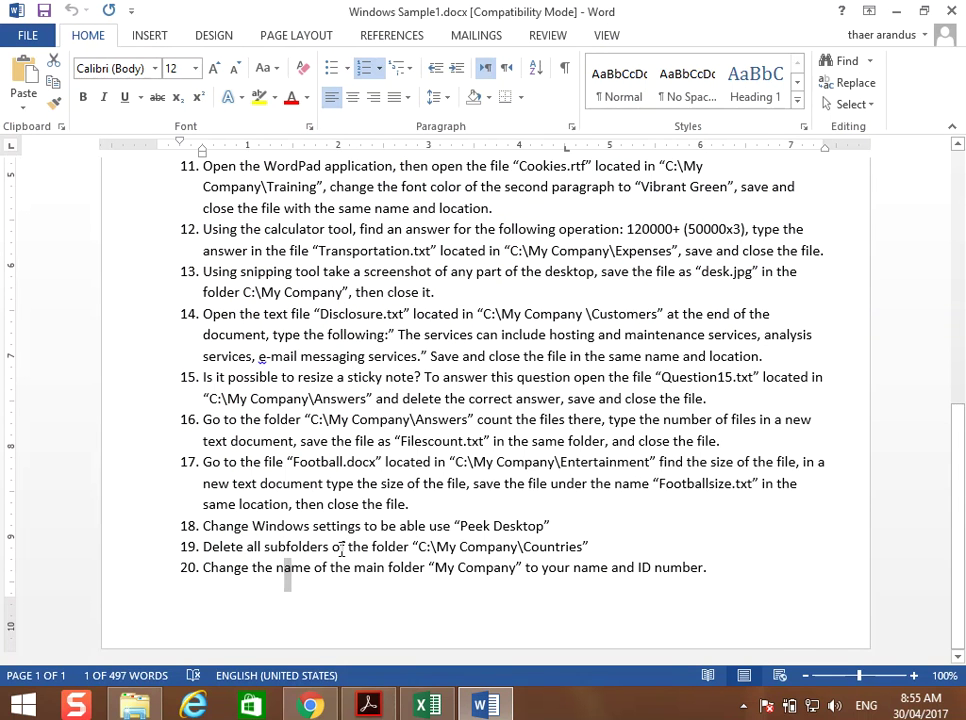
right_click(135, 705)
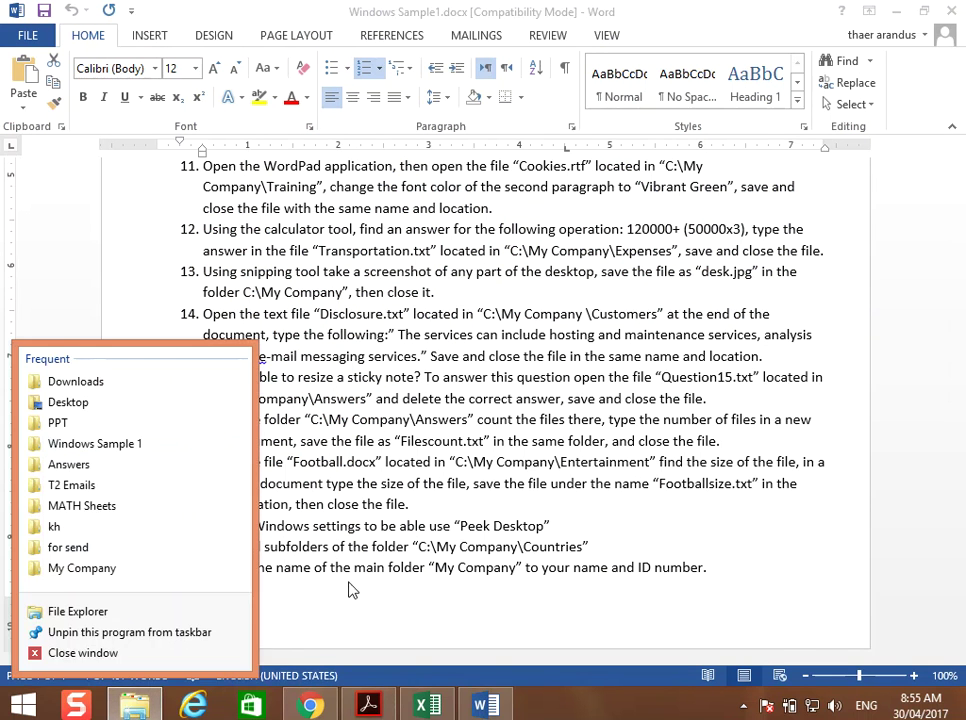
click(276, 610)
key(alt+Tab)
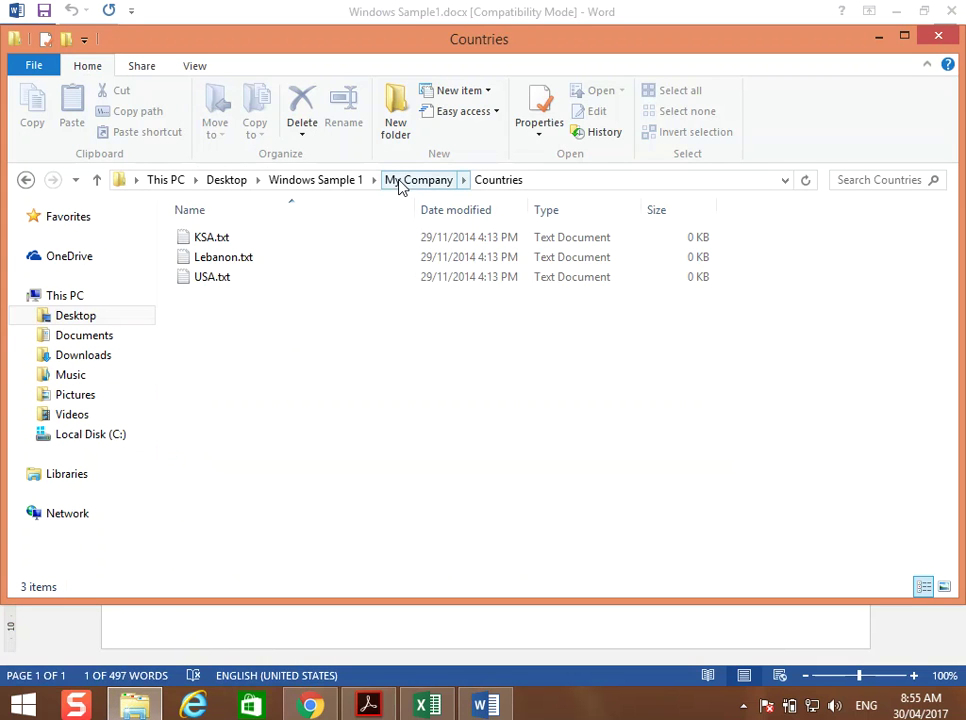
click(340, 182)
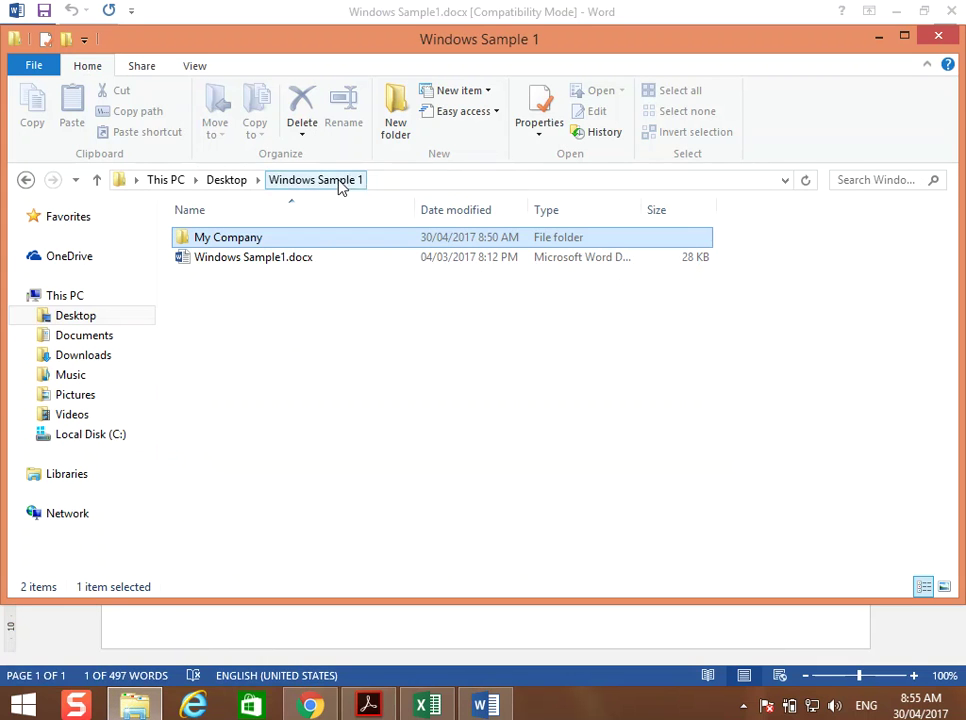
right_click(260, 243)
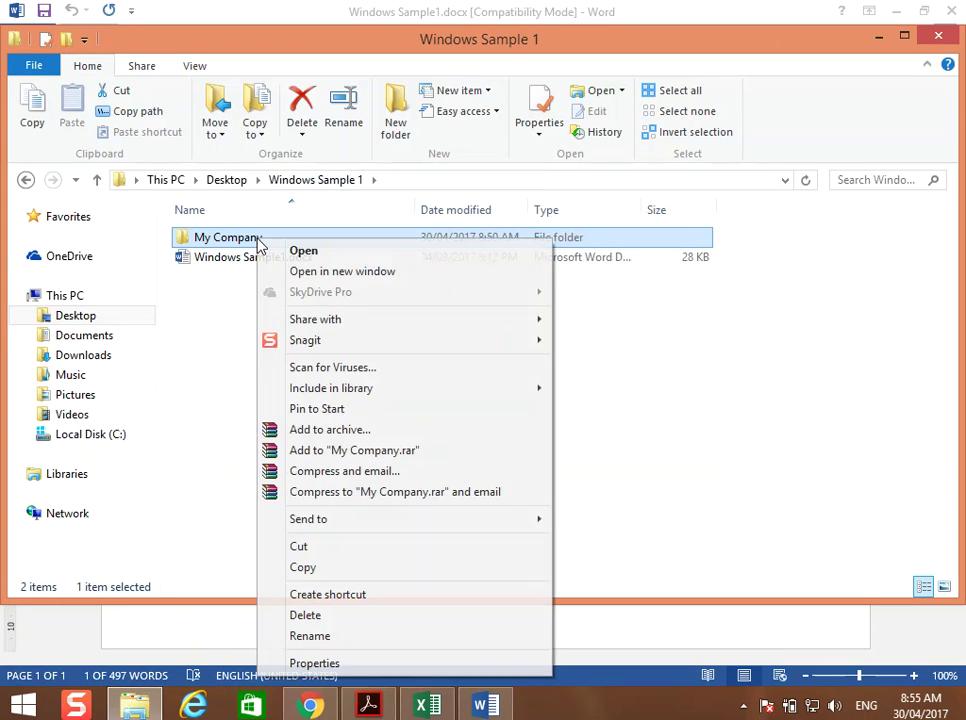
click(320, 634)
text(Thaer)
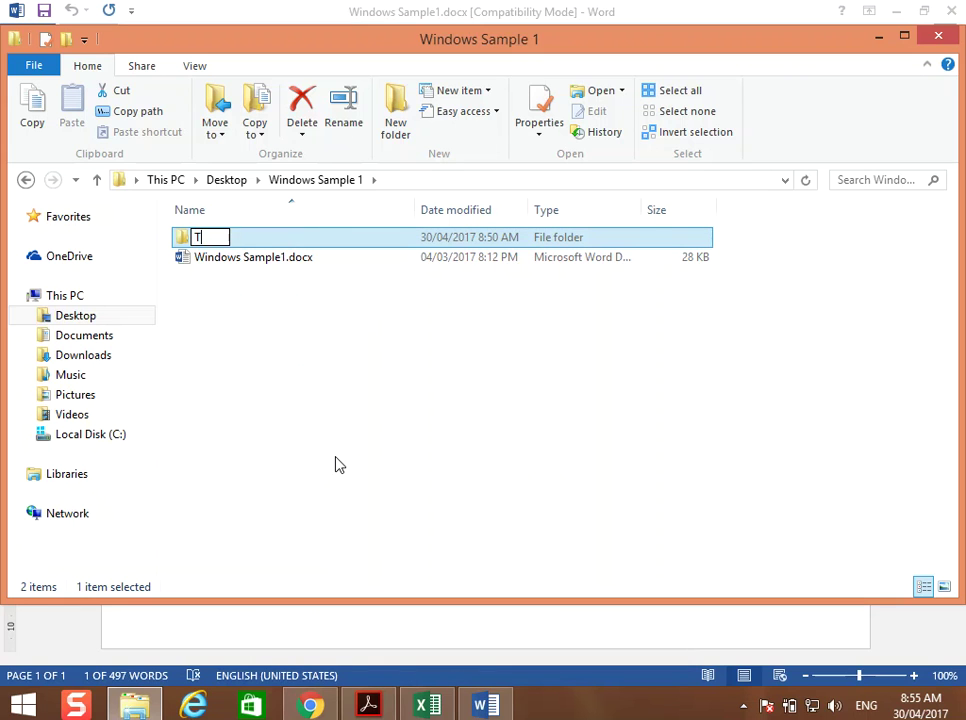